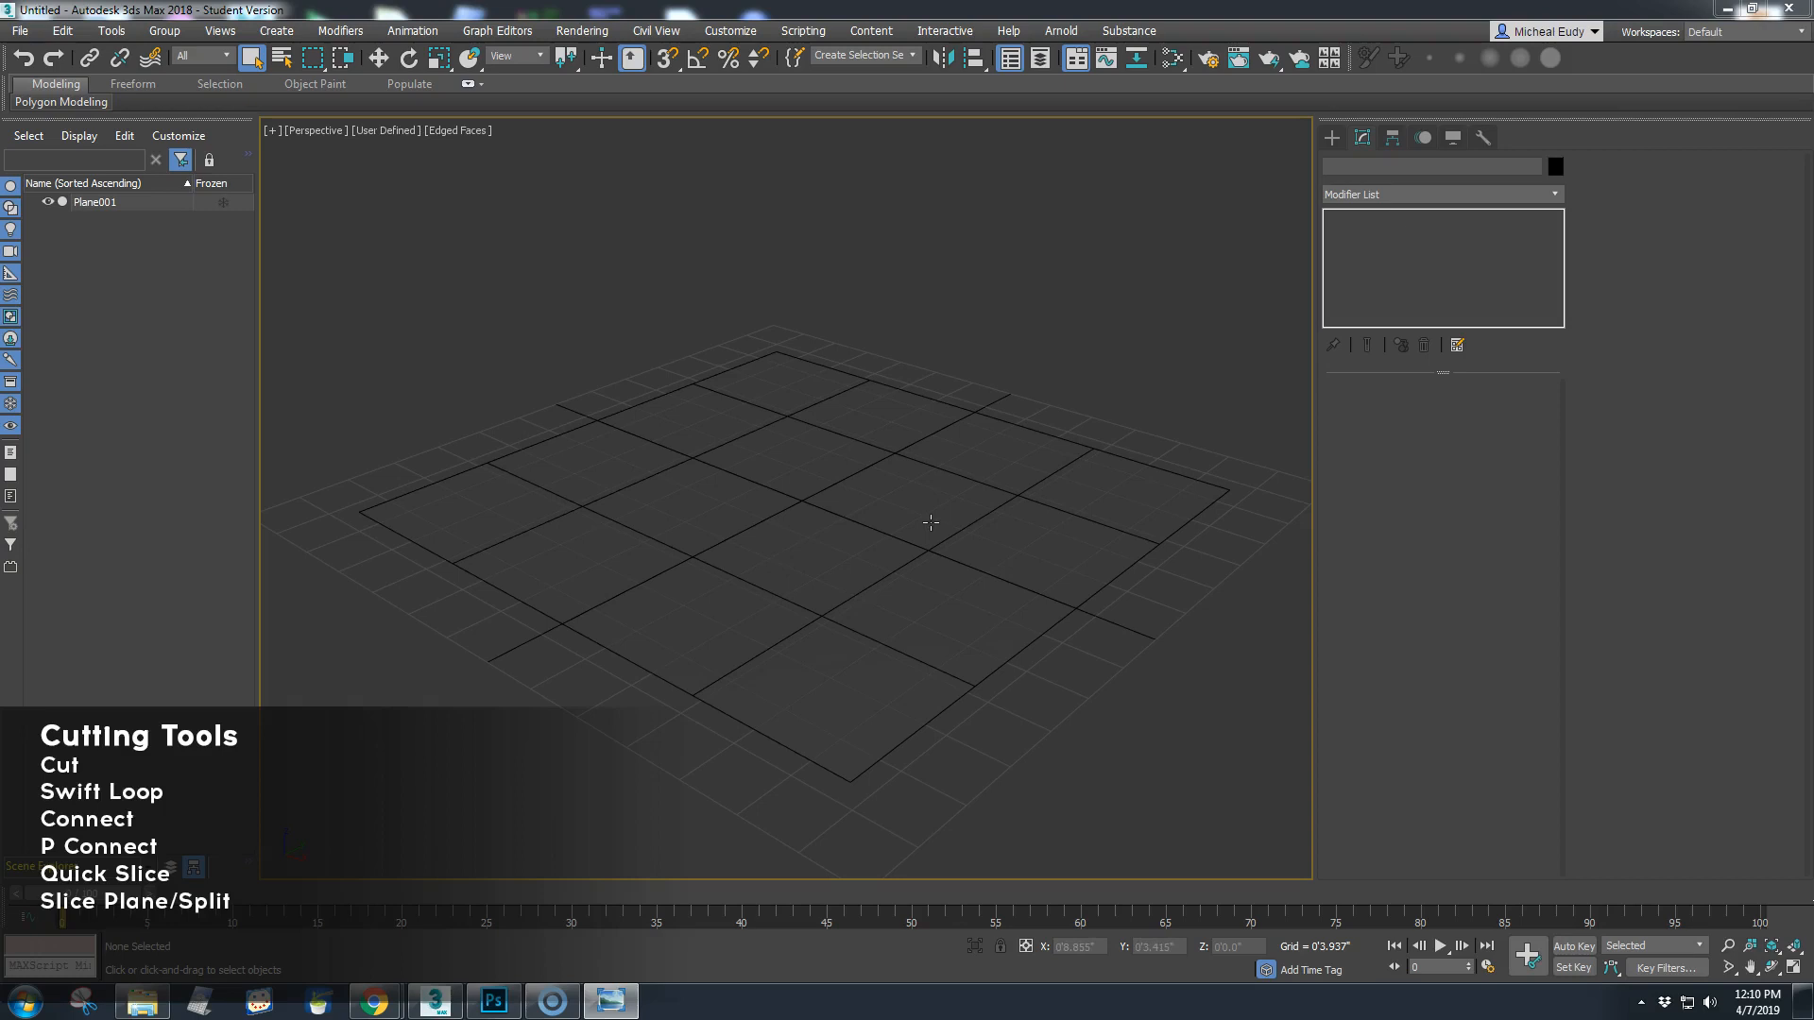
Select the plane in the viewport and show the full modeling ribbon
left_click(879, 501)
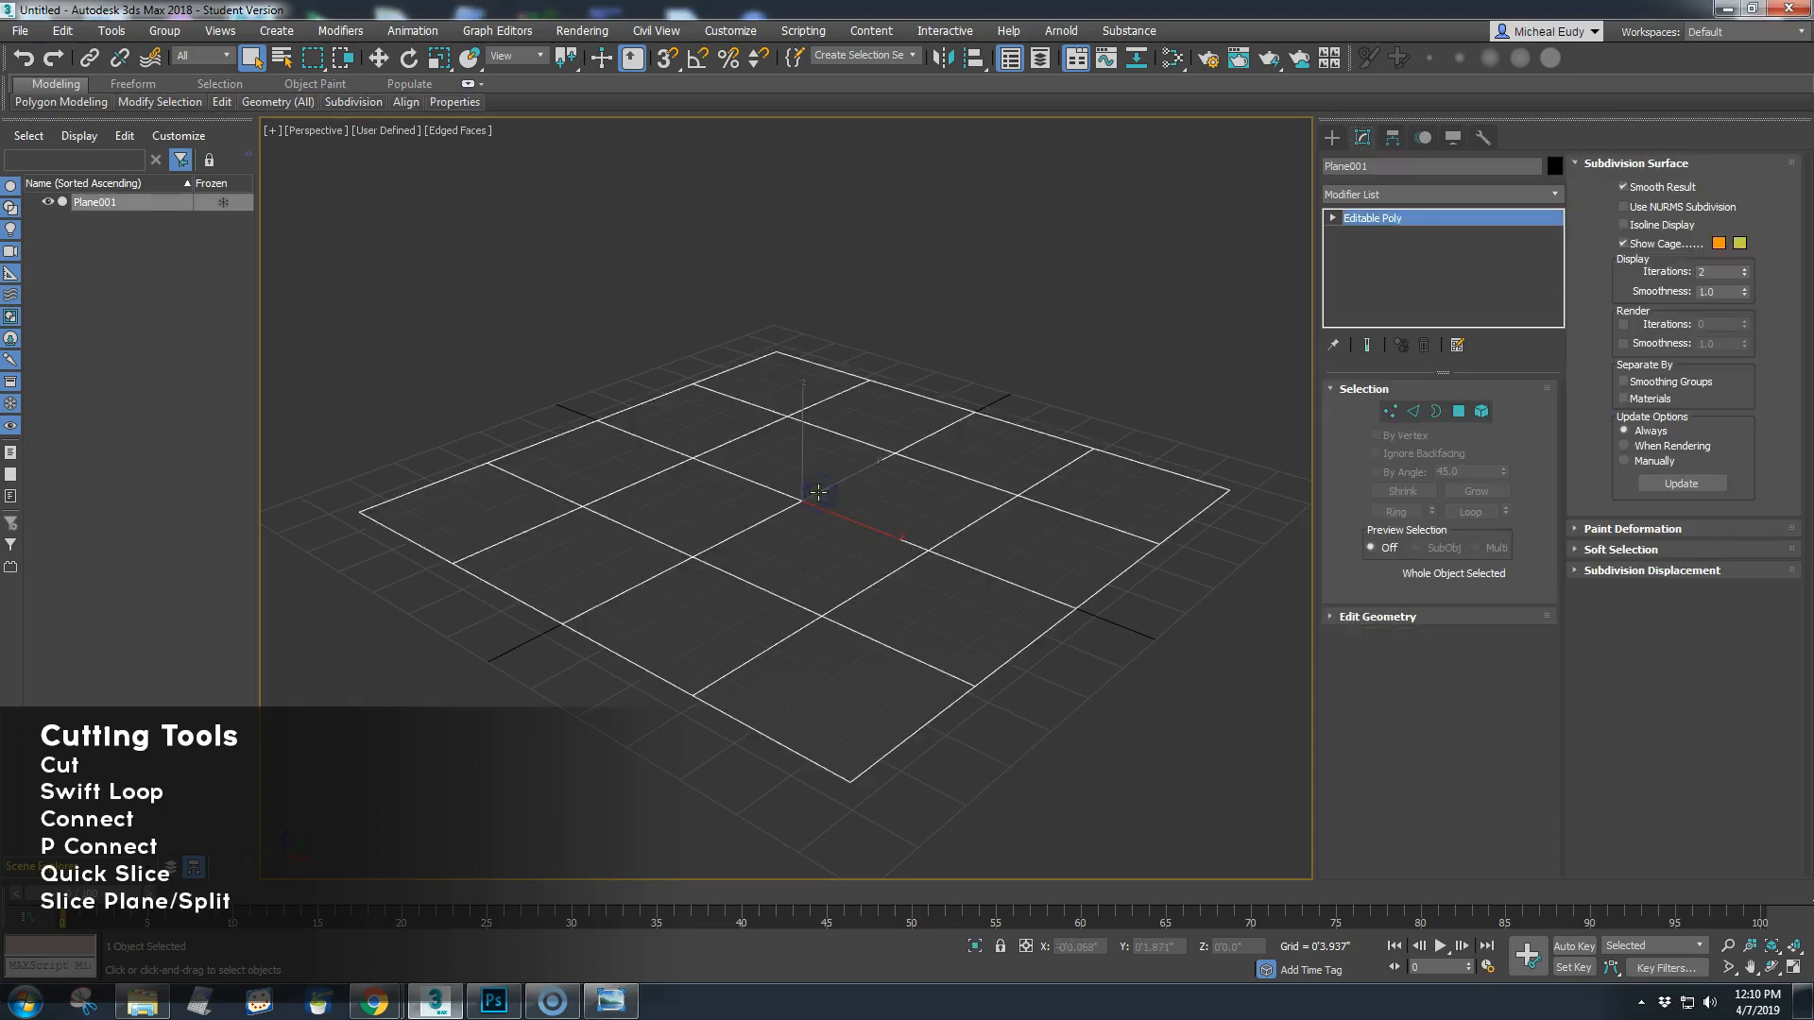
mouse_move(487, 113)
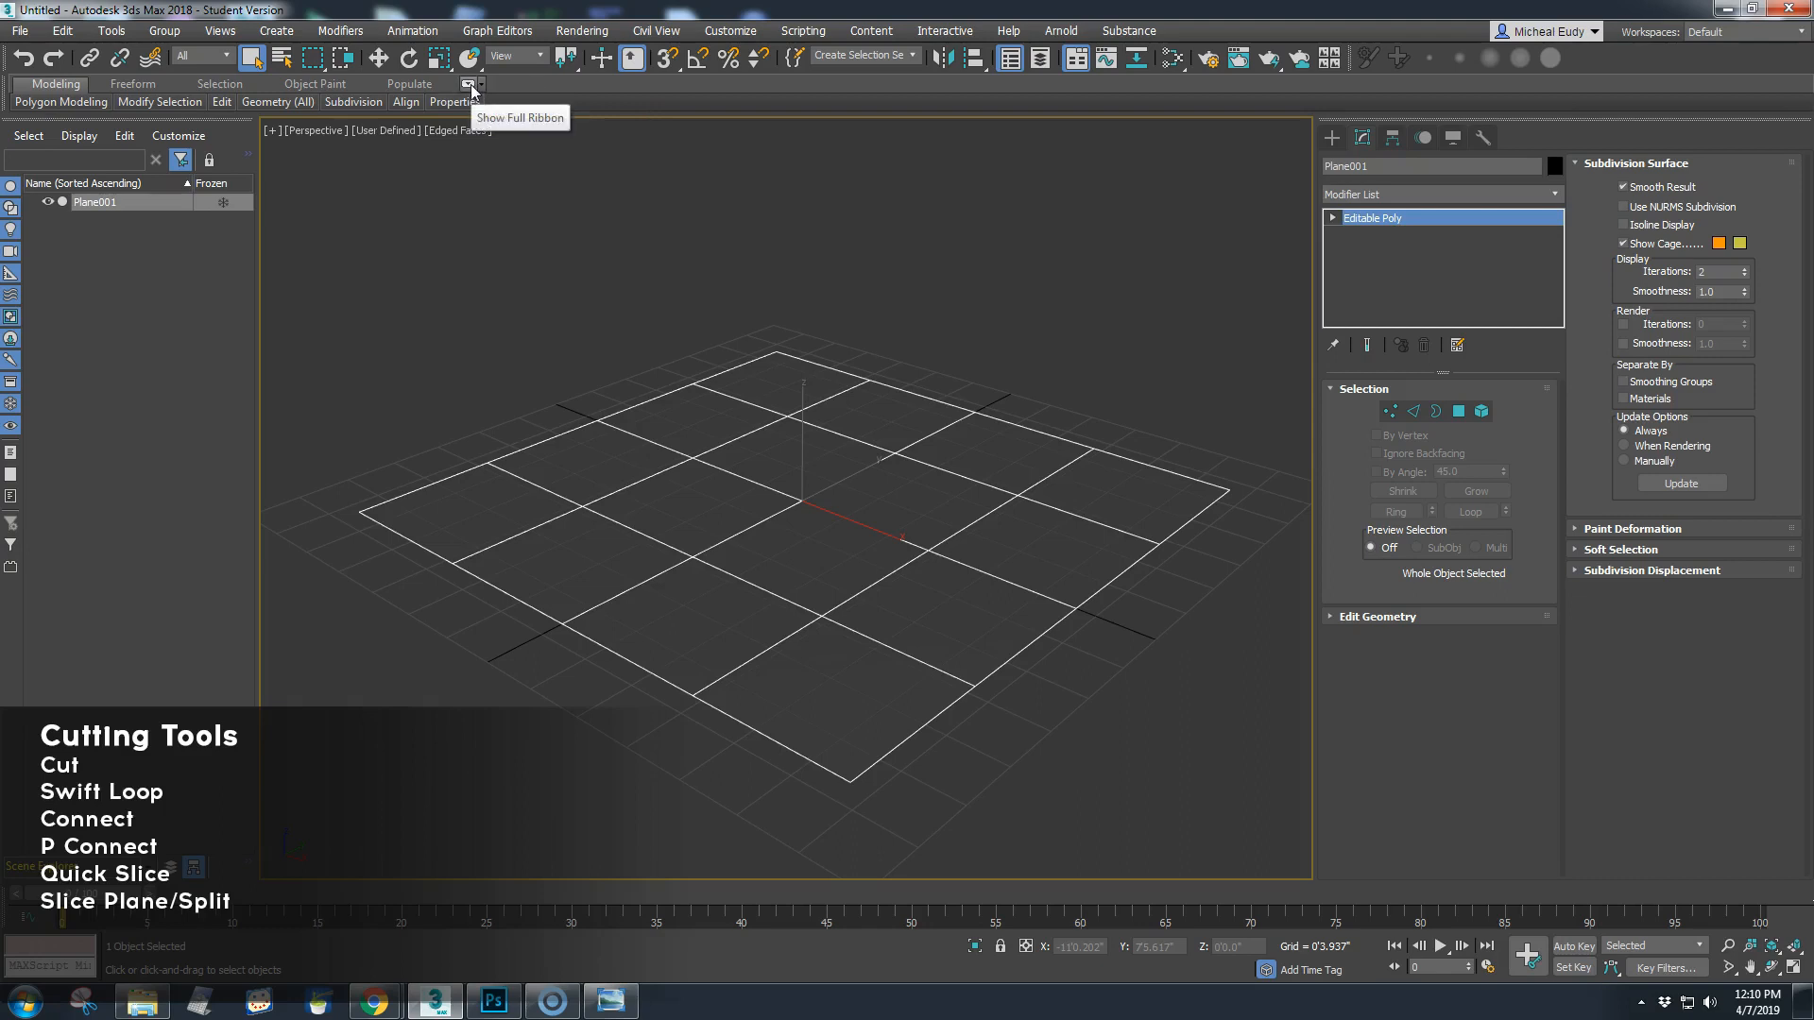
left_click(469, 85)
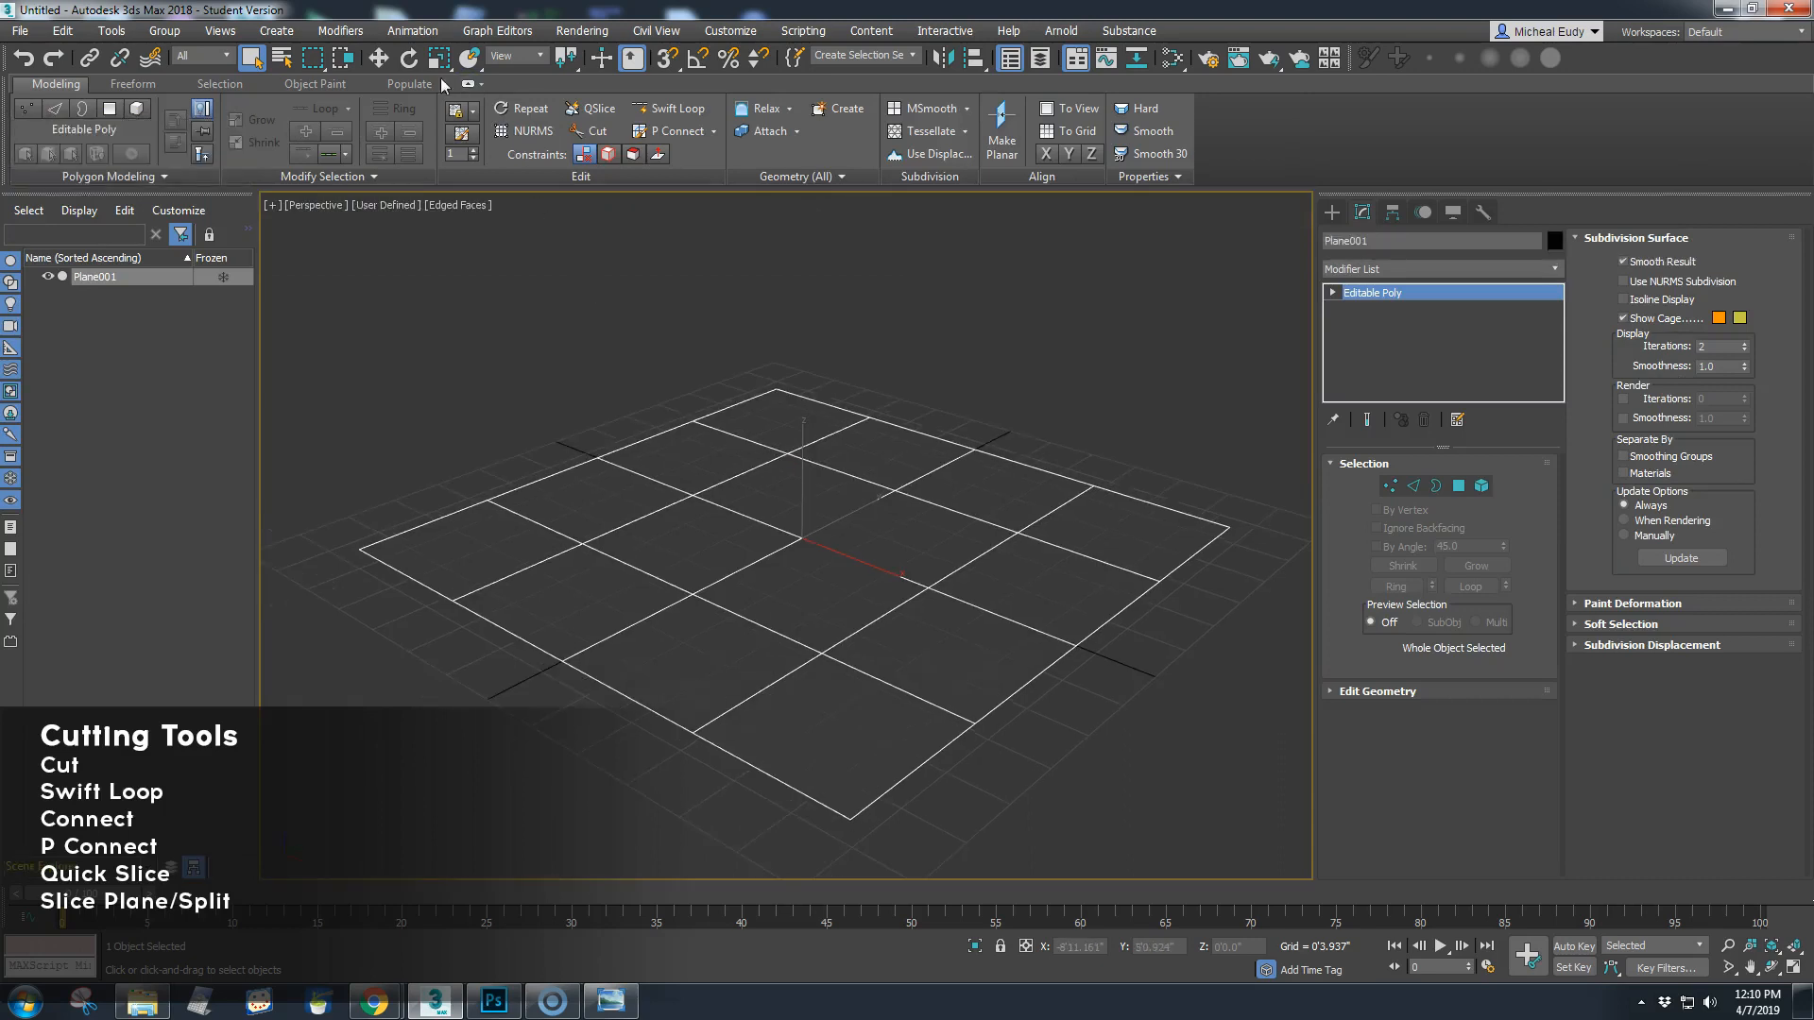
Reselect the plane and expand its Edit Geometry settings
left_click(588, 345)
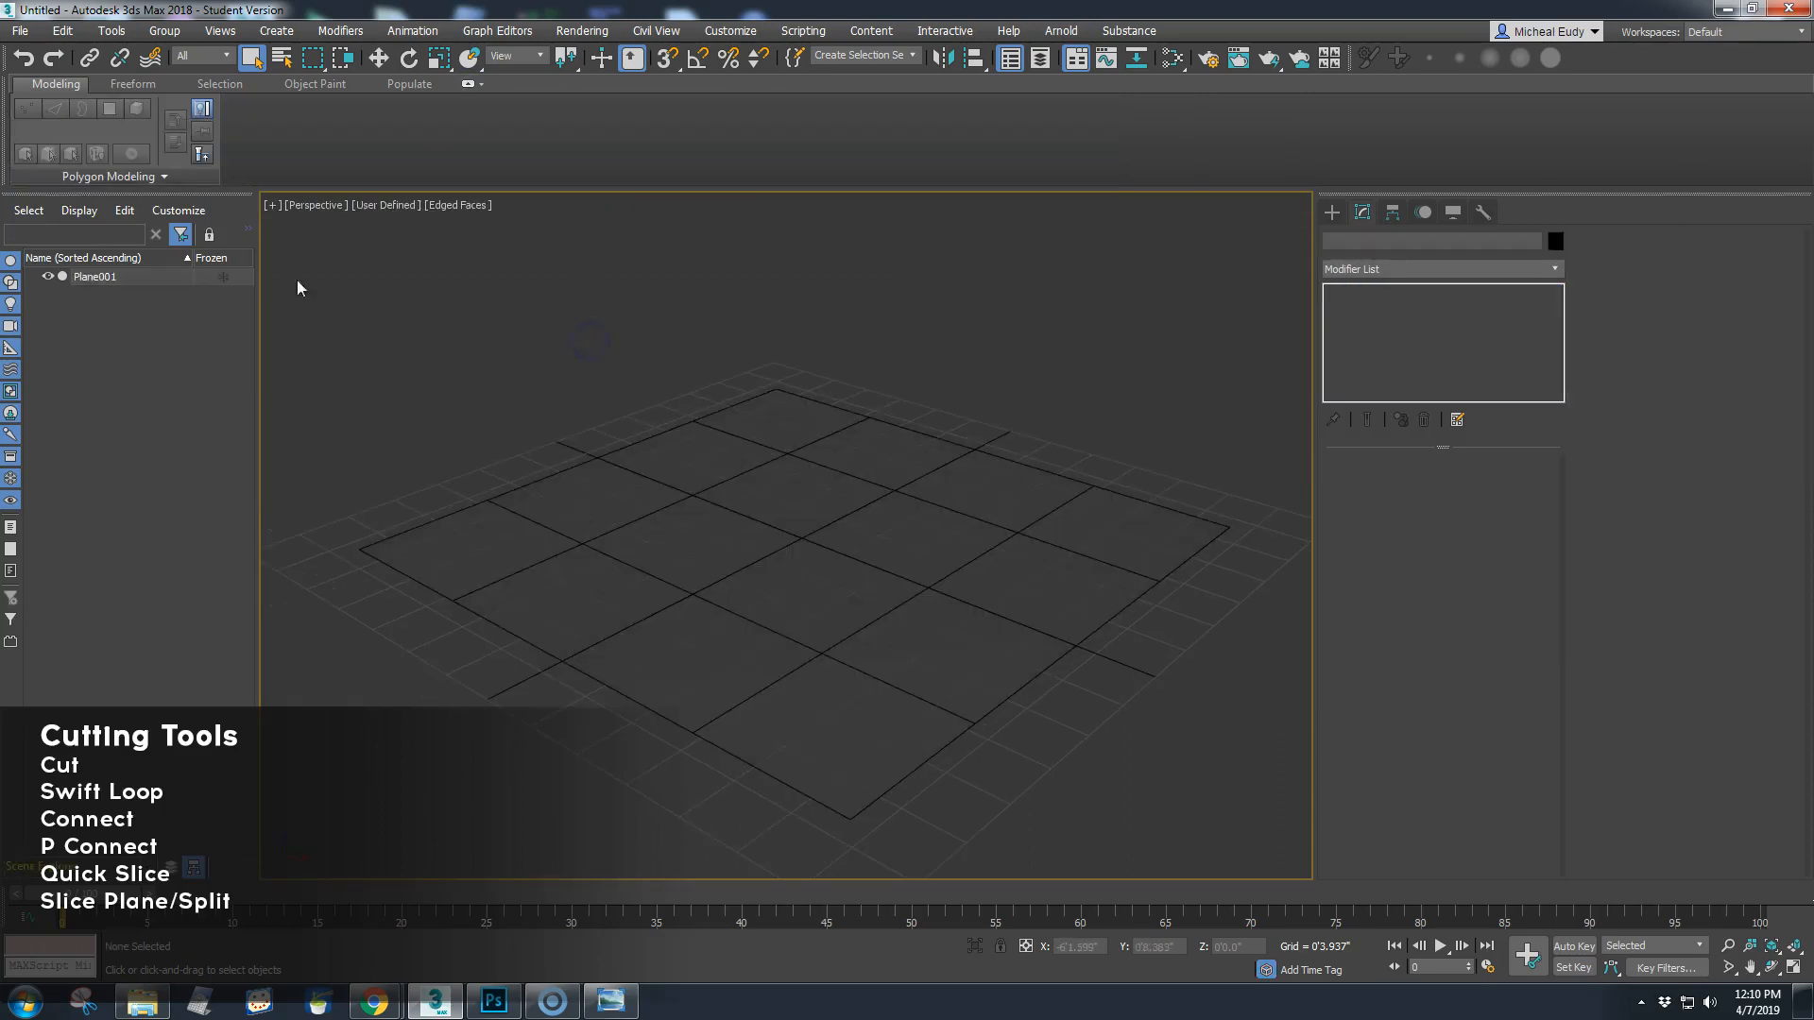
left_click(648, 477)
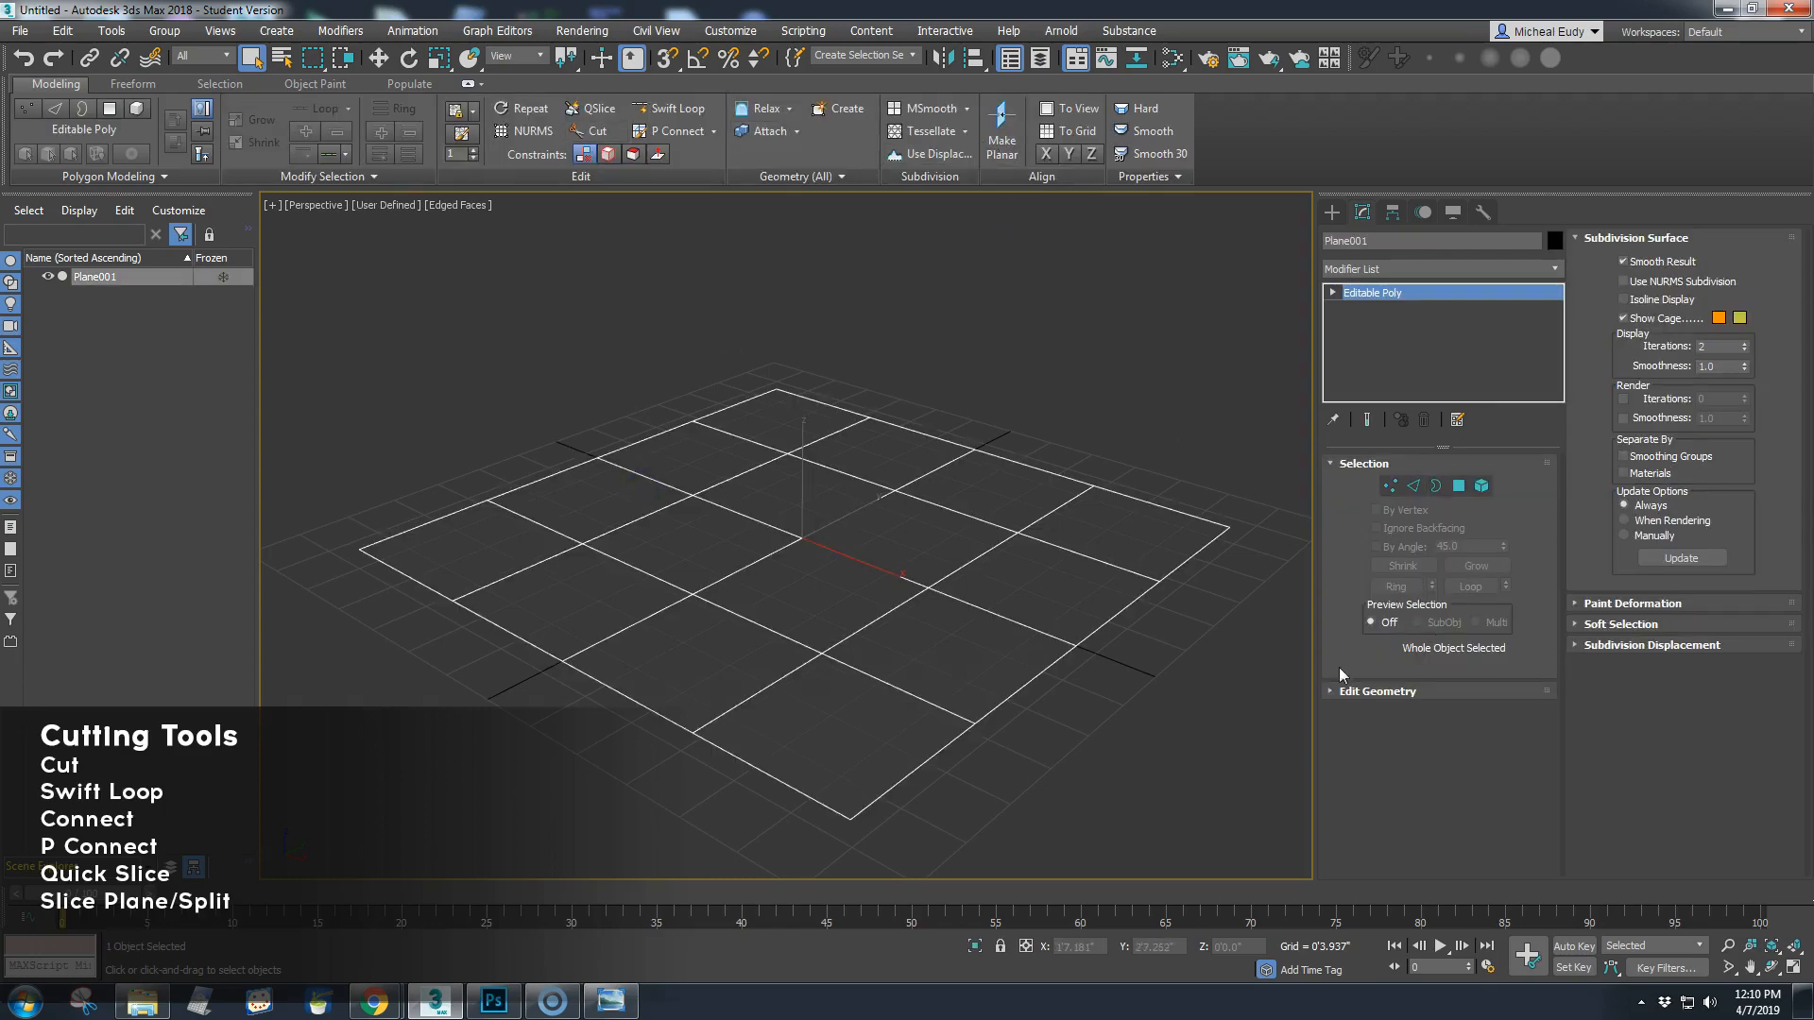
left_click(1376, 692)
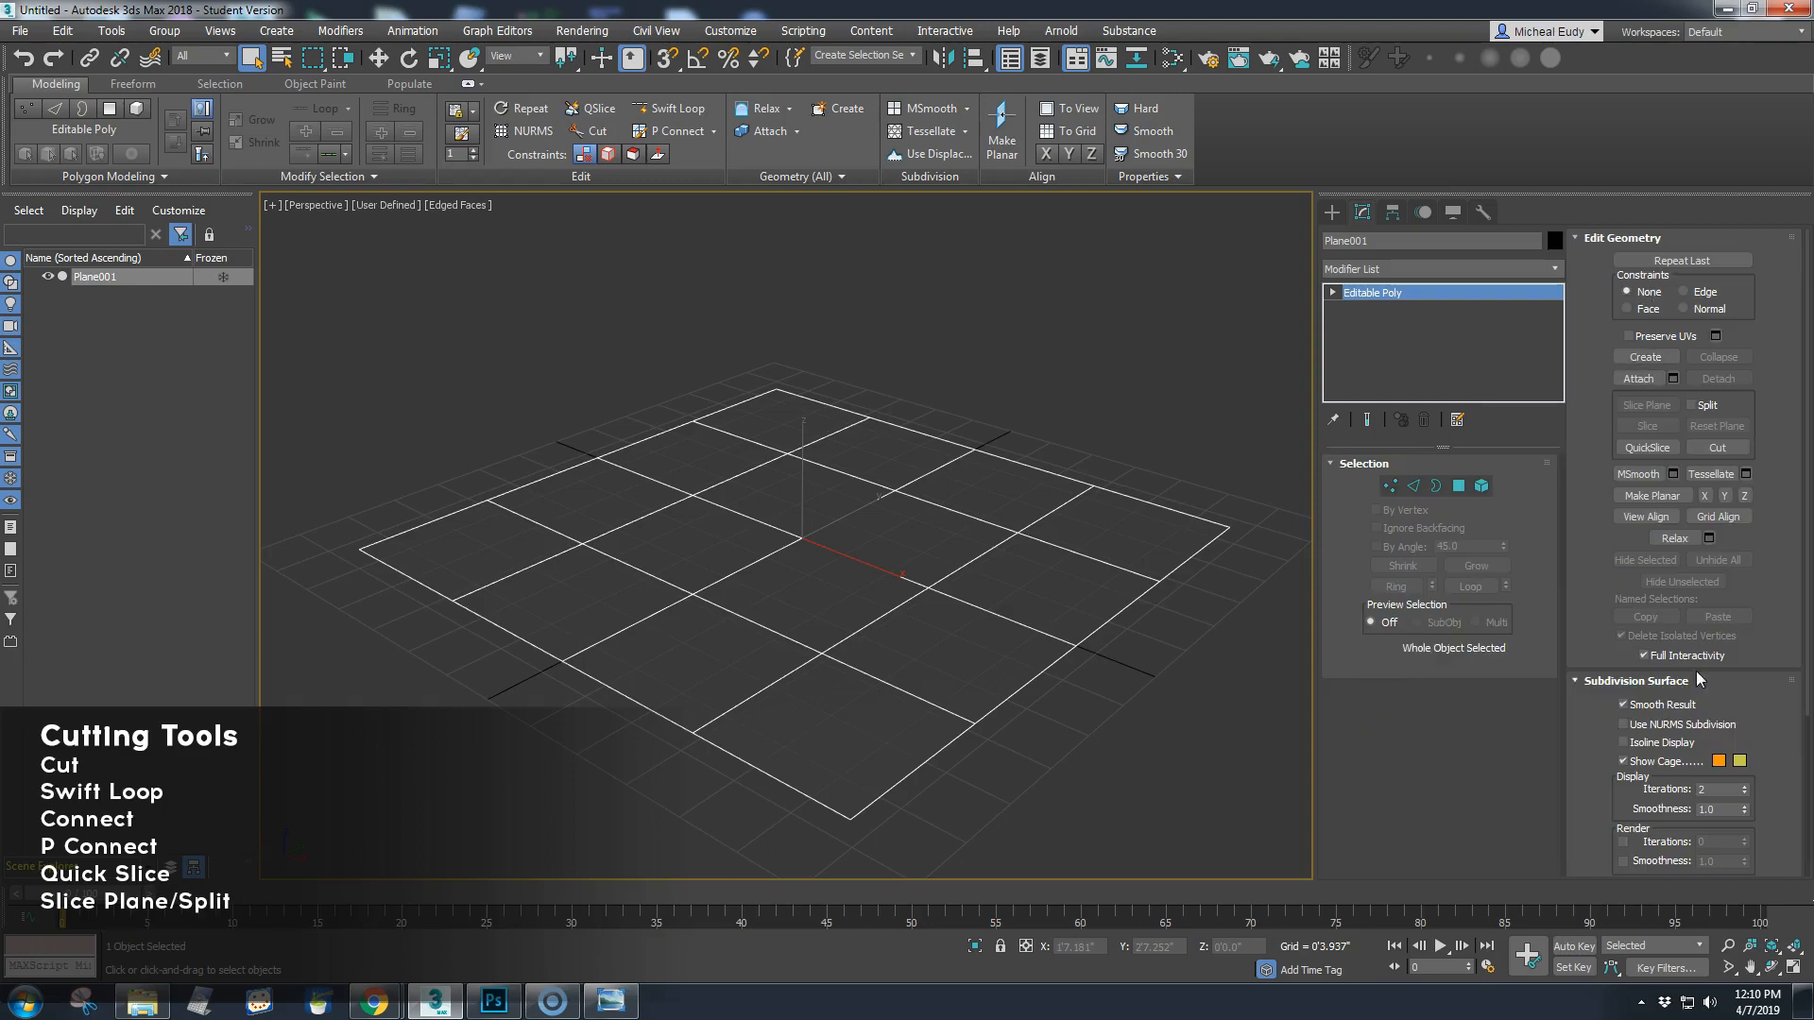
scroll(1762, 608, "down", 2)
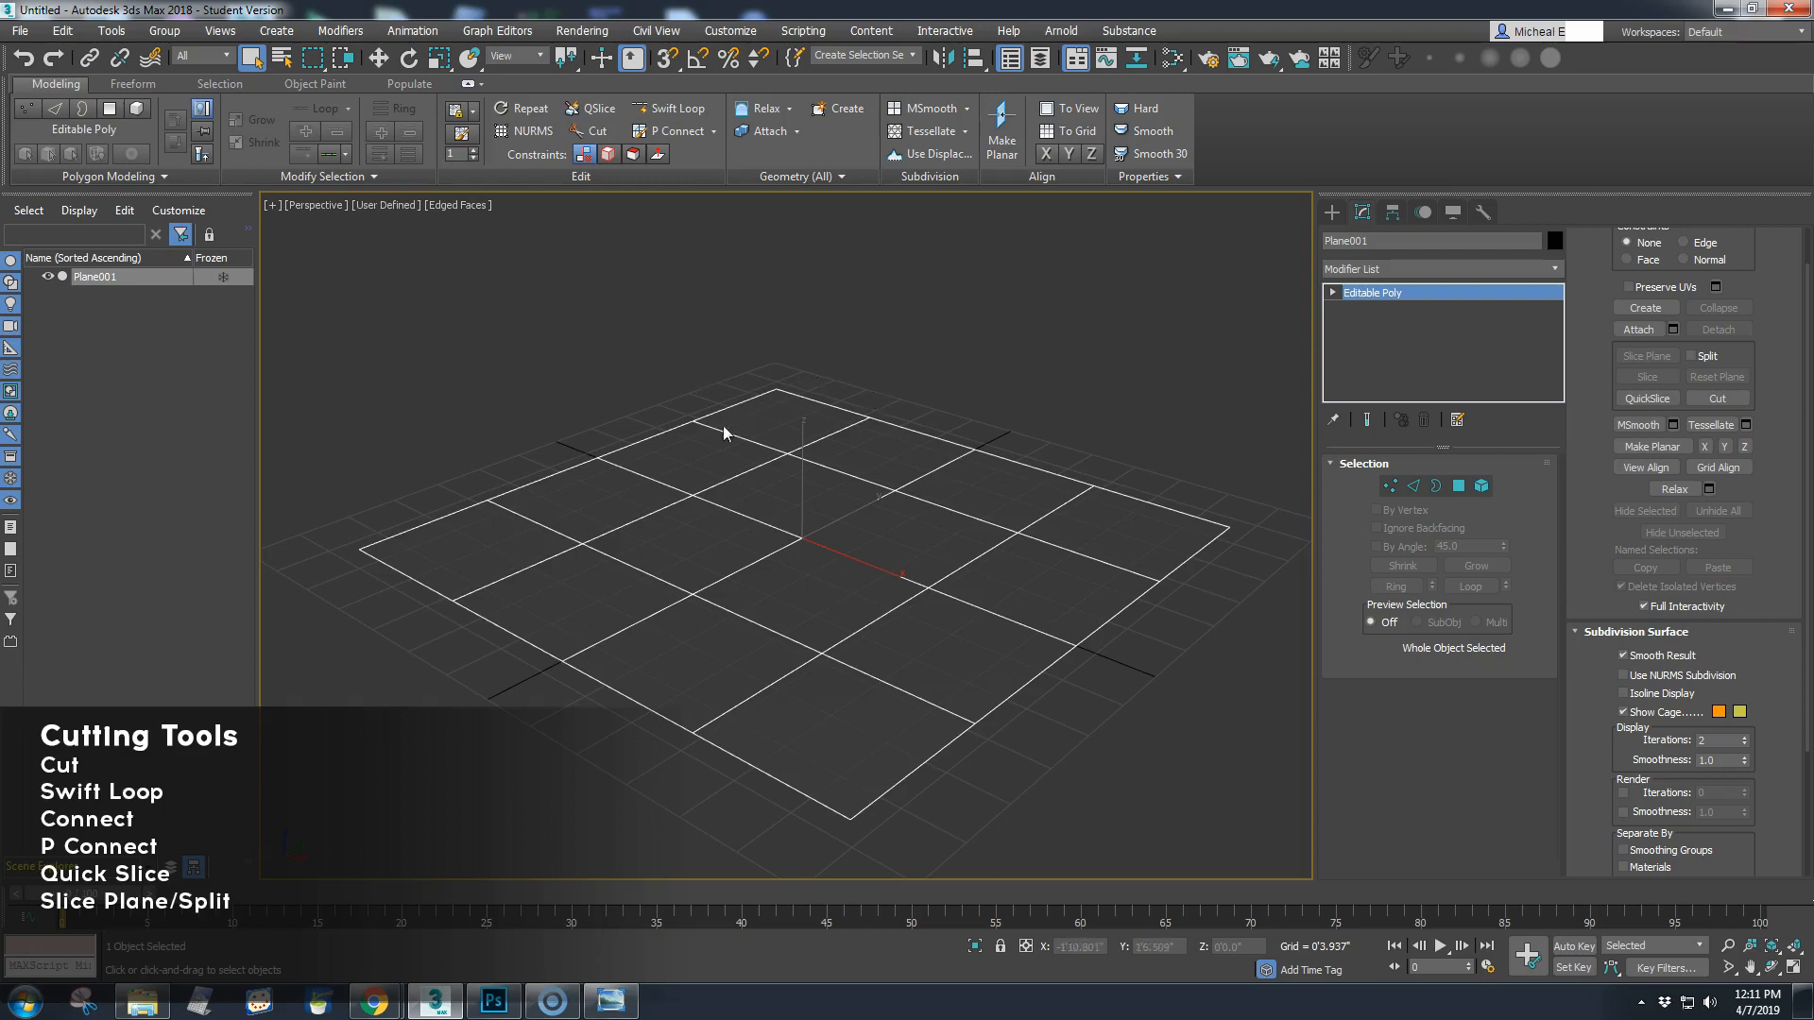
Use Cut to add a straight line of edges across three polygons in the plane's back row
scroll(870, 509, "up", 3)
middle_click_drag(869, 510, 843, 539)
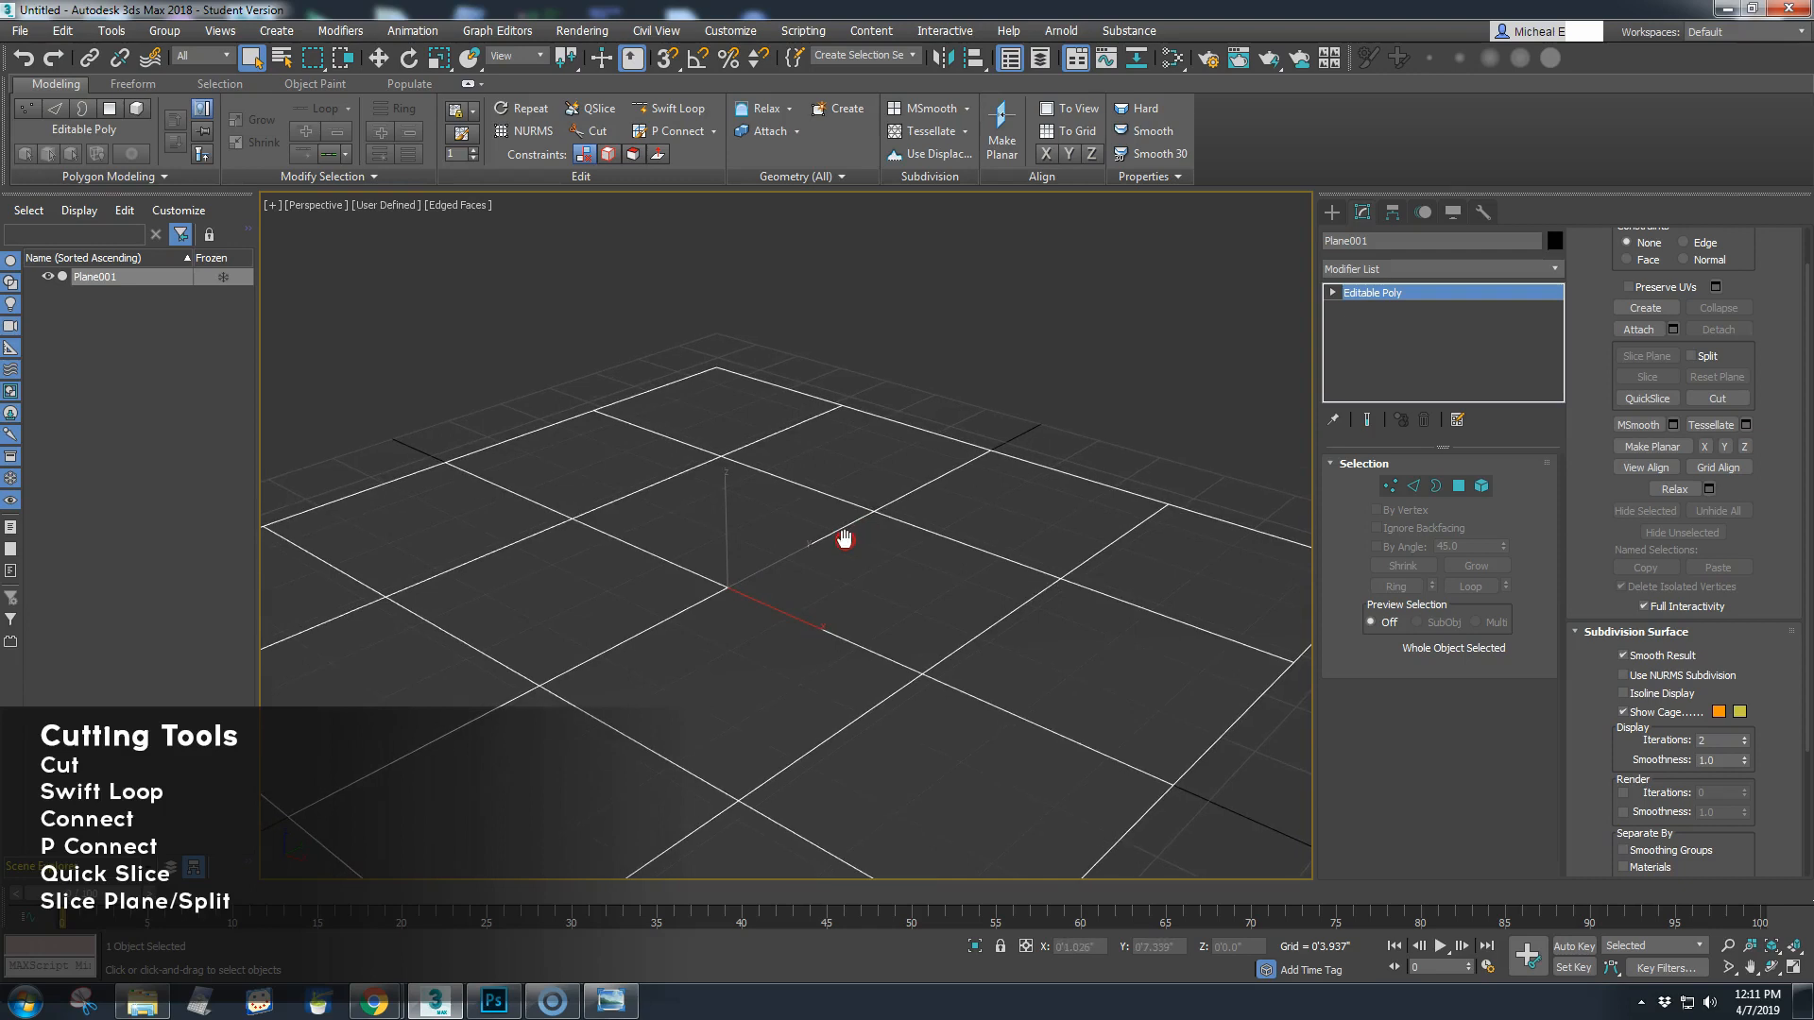
left_click(595, 134)
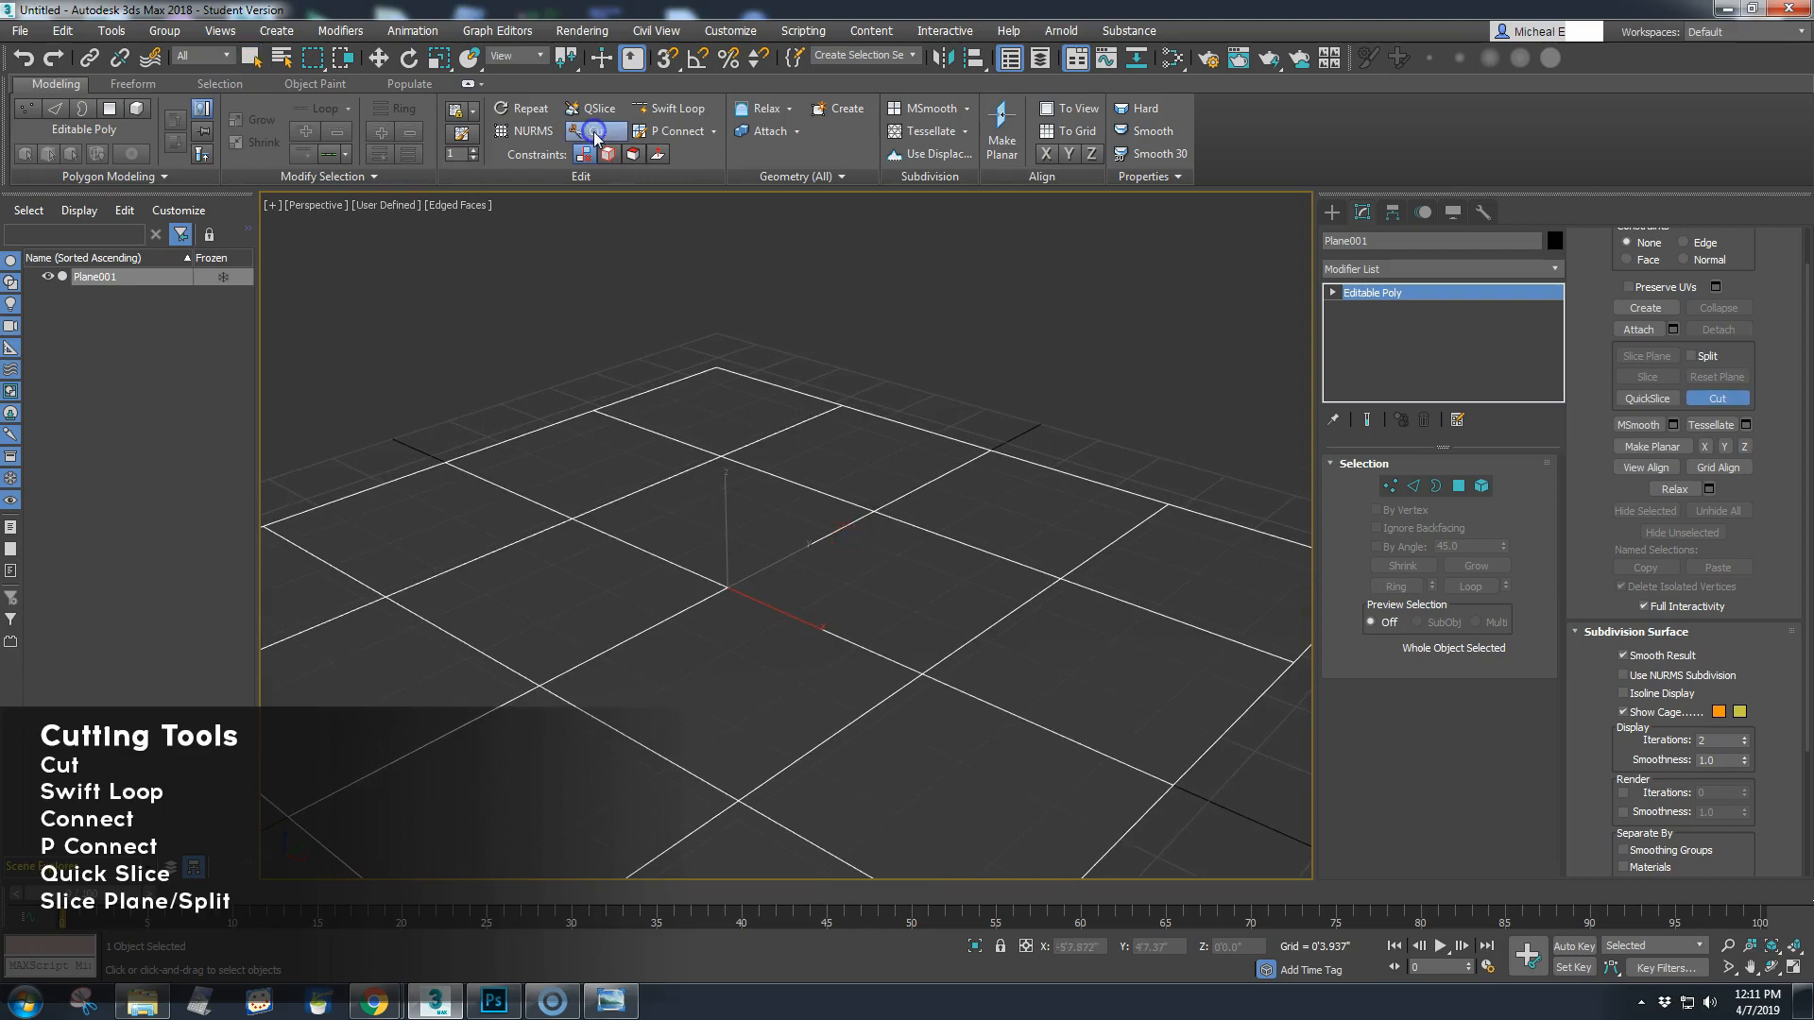
left_click(659, 387)
left_click(789, 431)
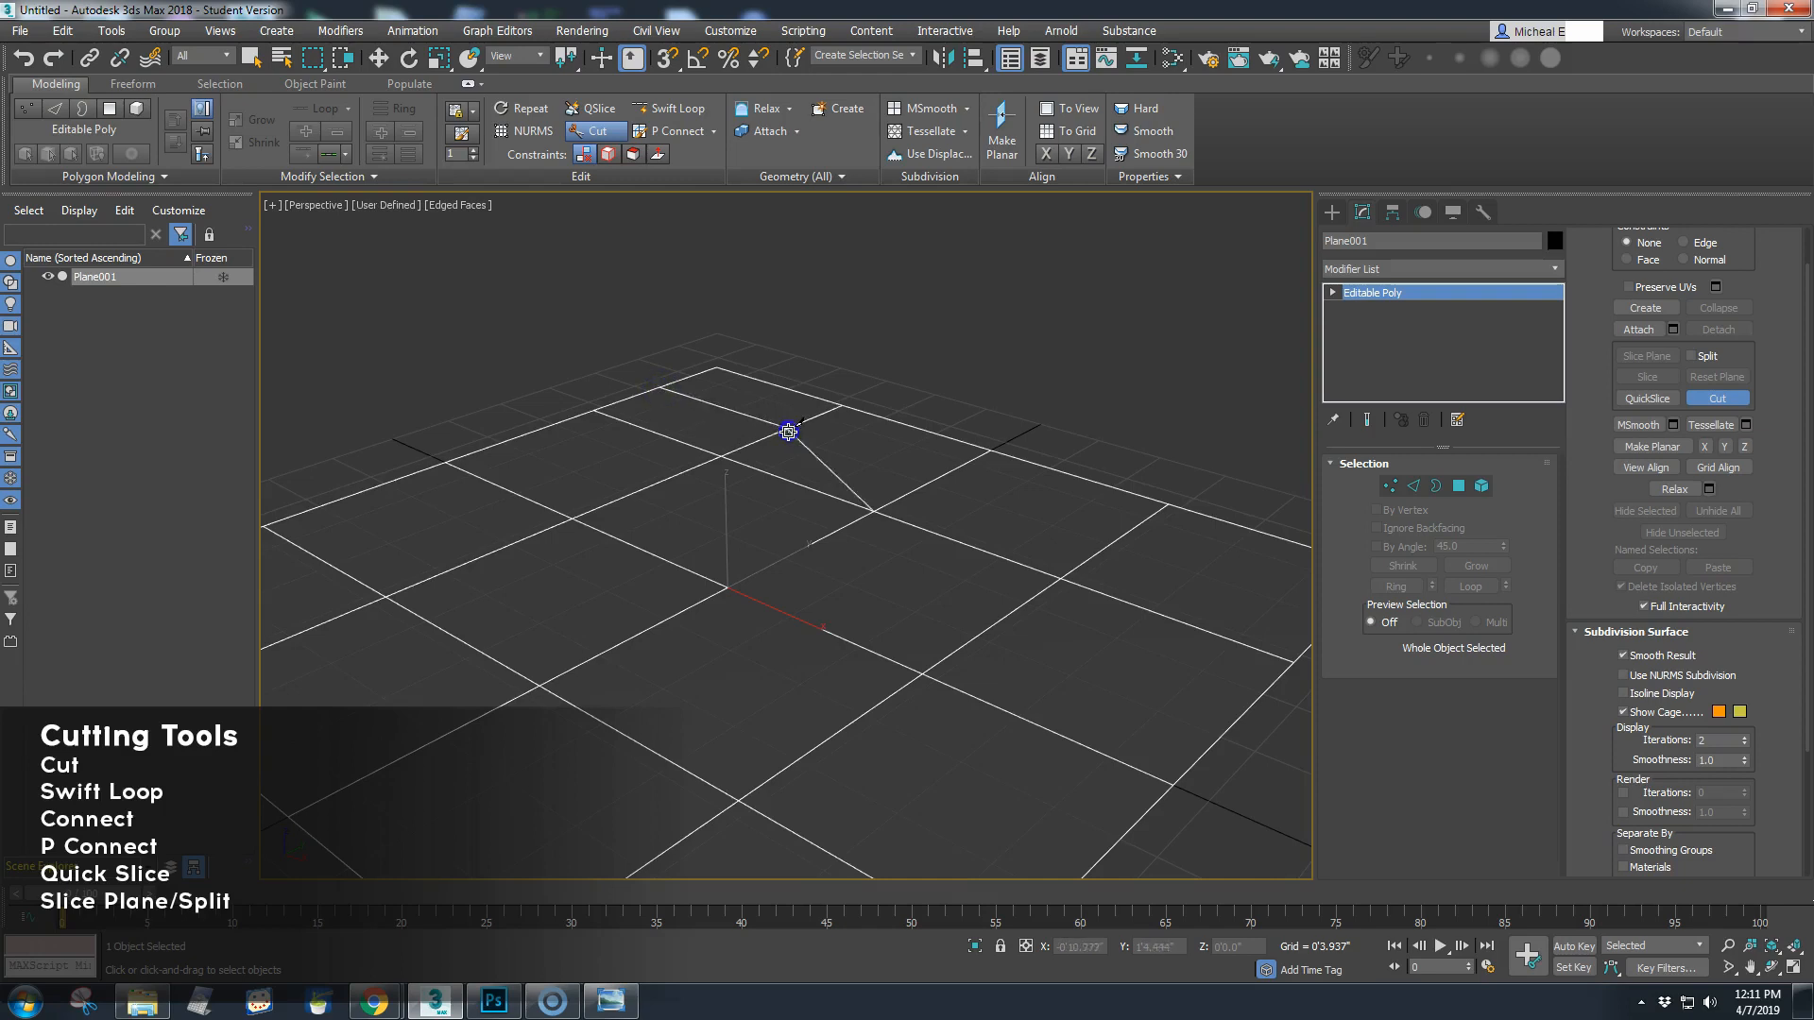
left_click(924, 485)
left_click(1110, 542)
right_click(1083, 390)
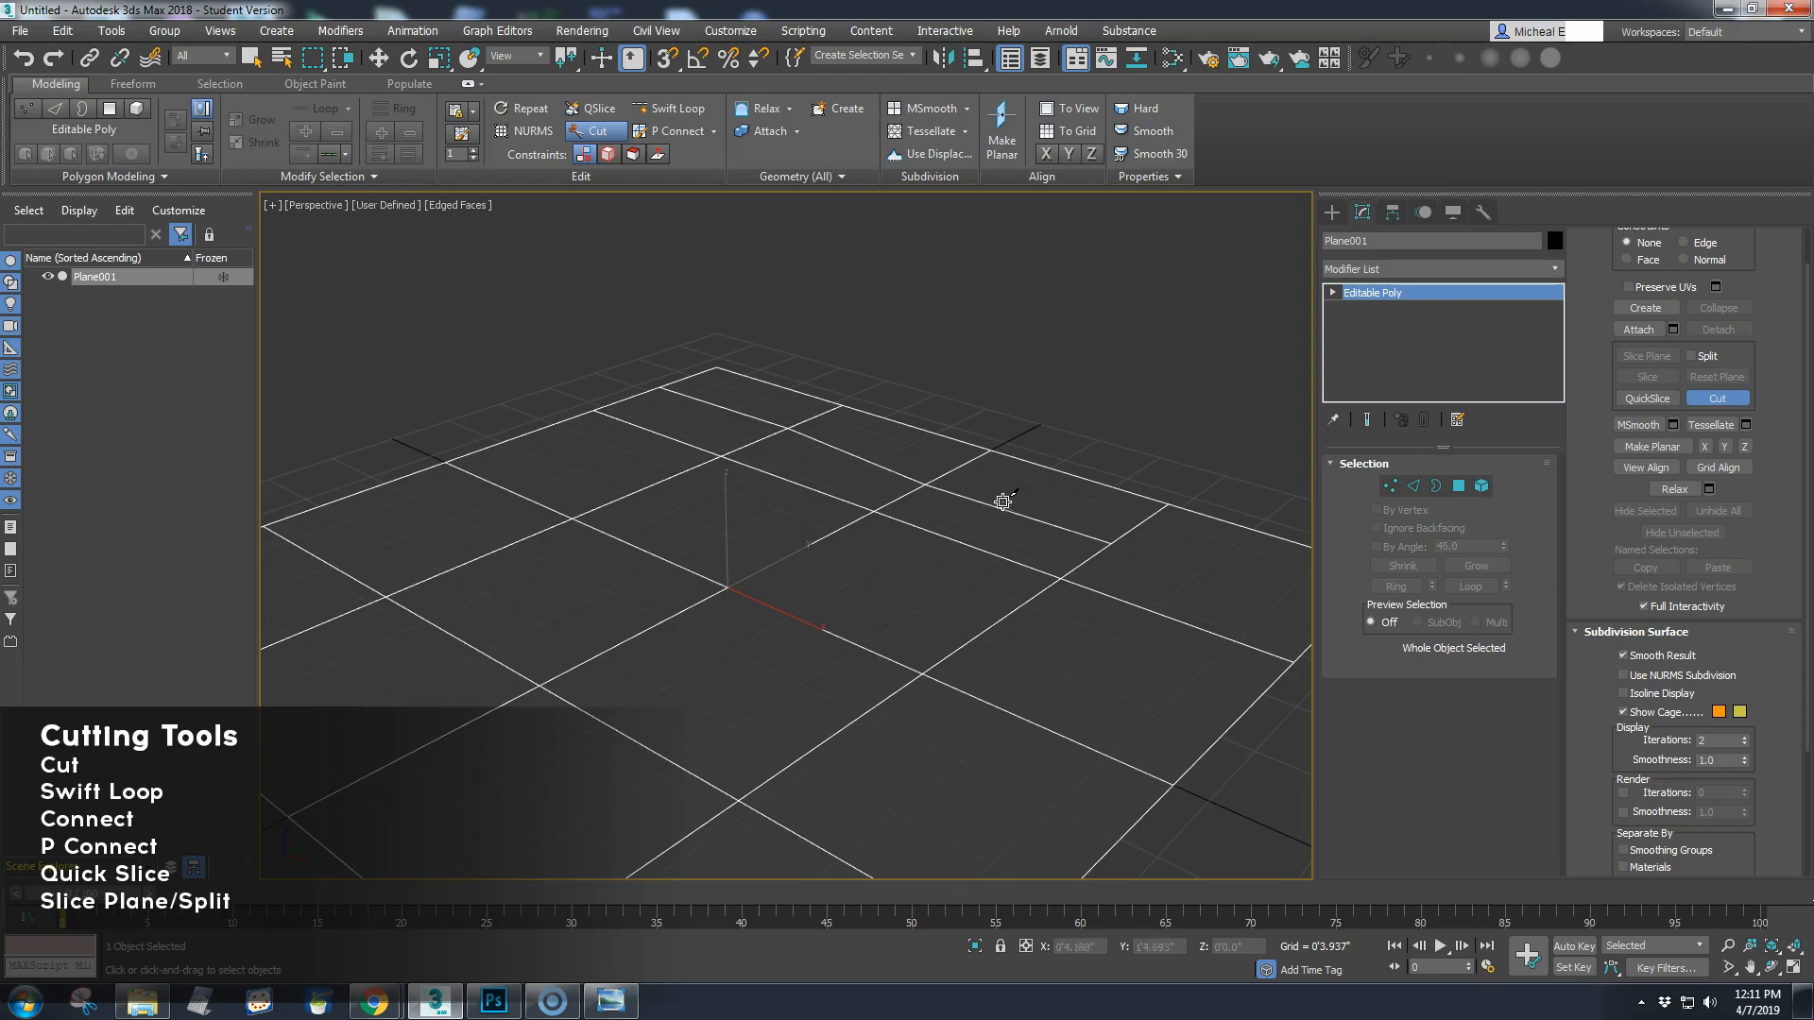
Turn on snapping and check in the Grid and Snap Settings that Vertex snap is enabled
key("s")
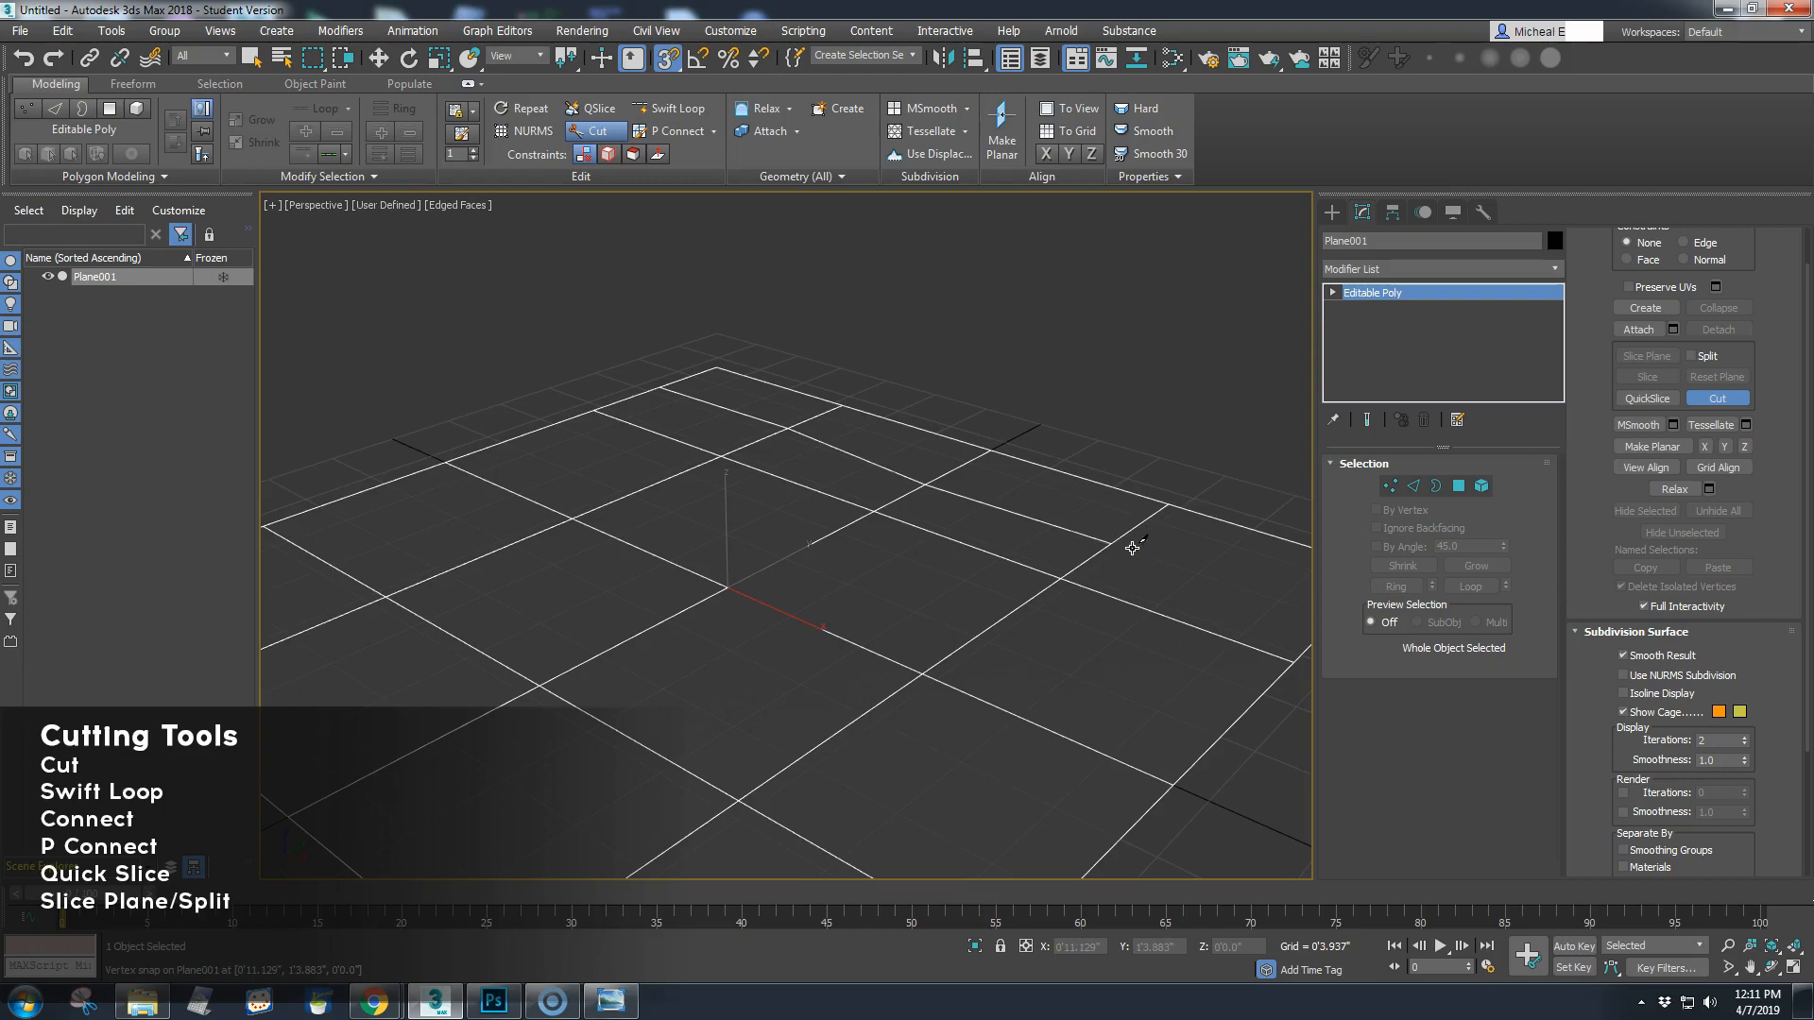
right_click(667, 58)
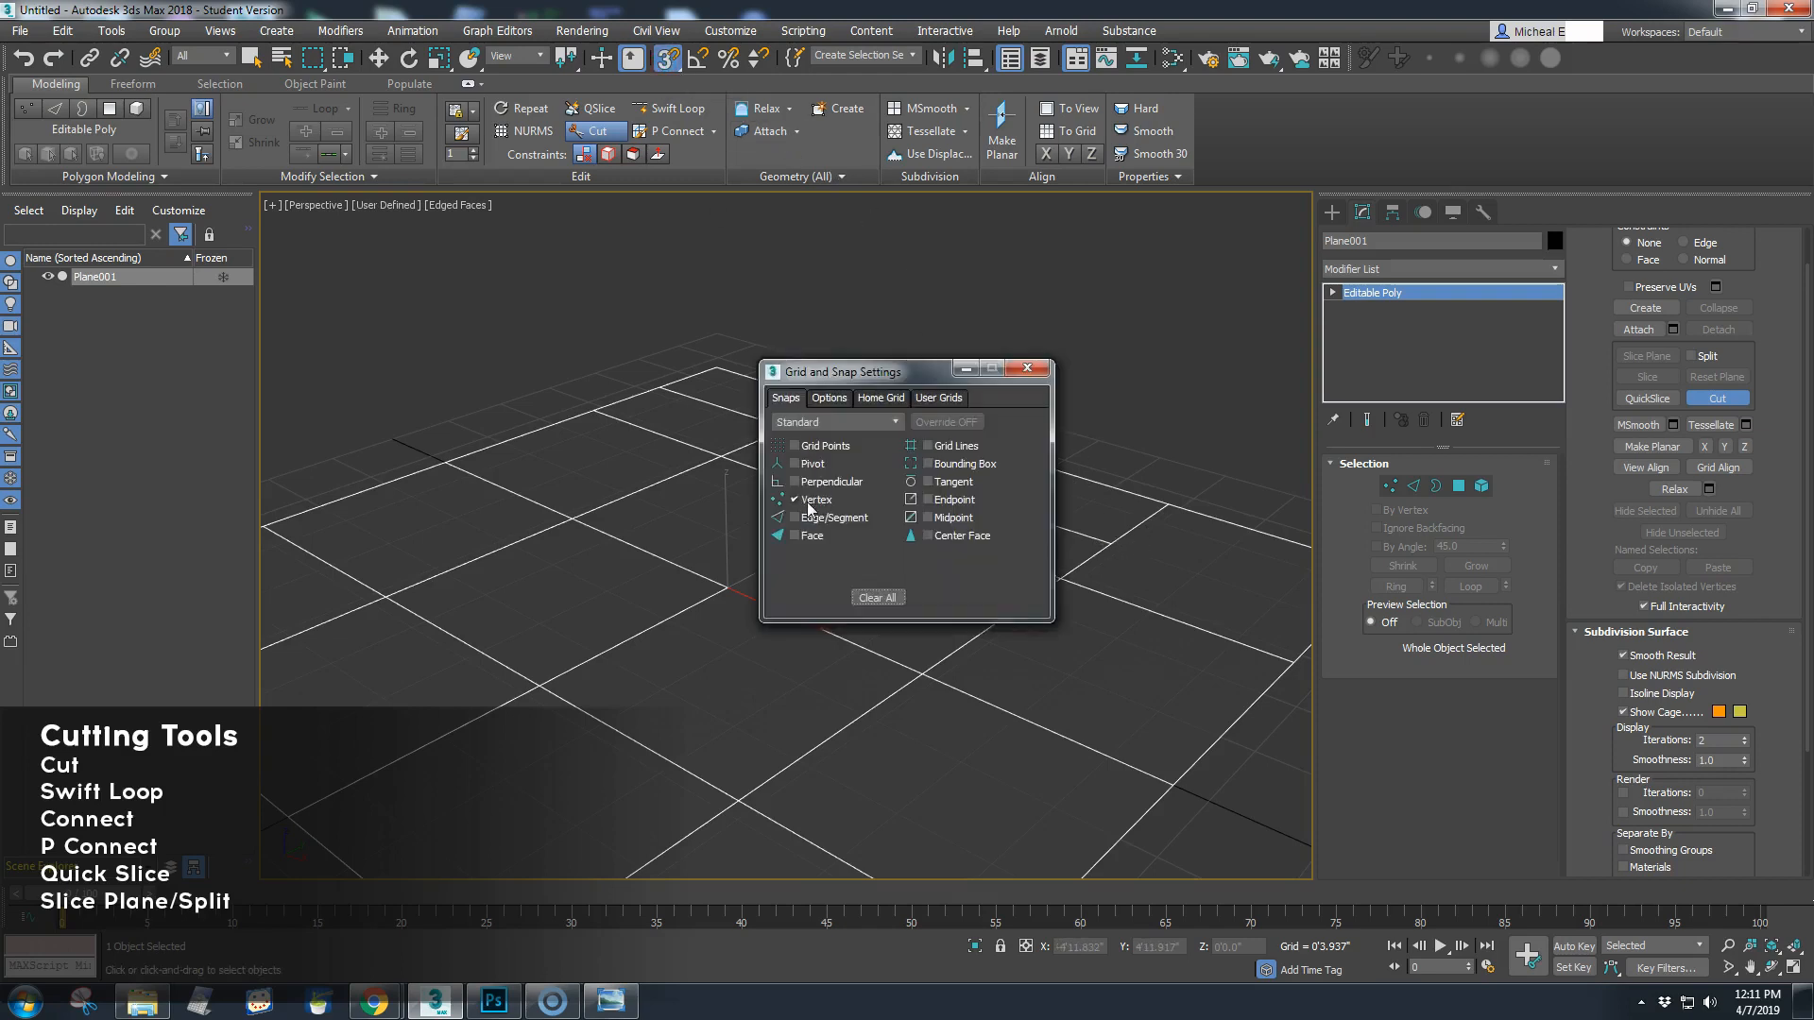
left_click(1027, 368)
Extend the cut line into the plane's corner polygon and turn it across the next edge to the plane's centre line
middle_click_drag(1102, 571, 1008, 591)
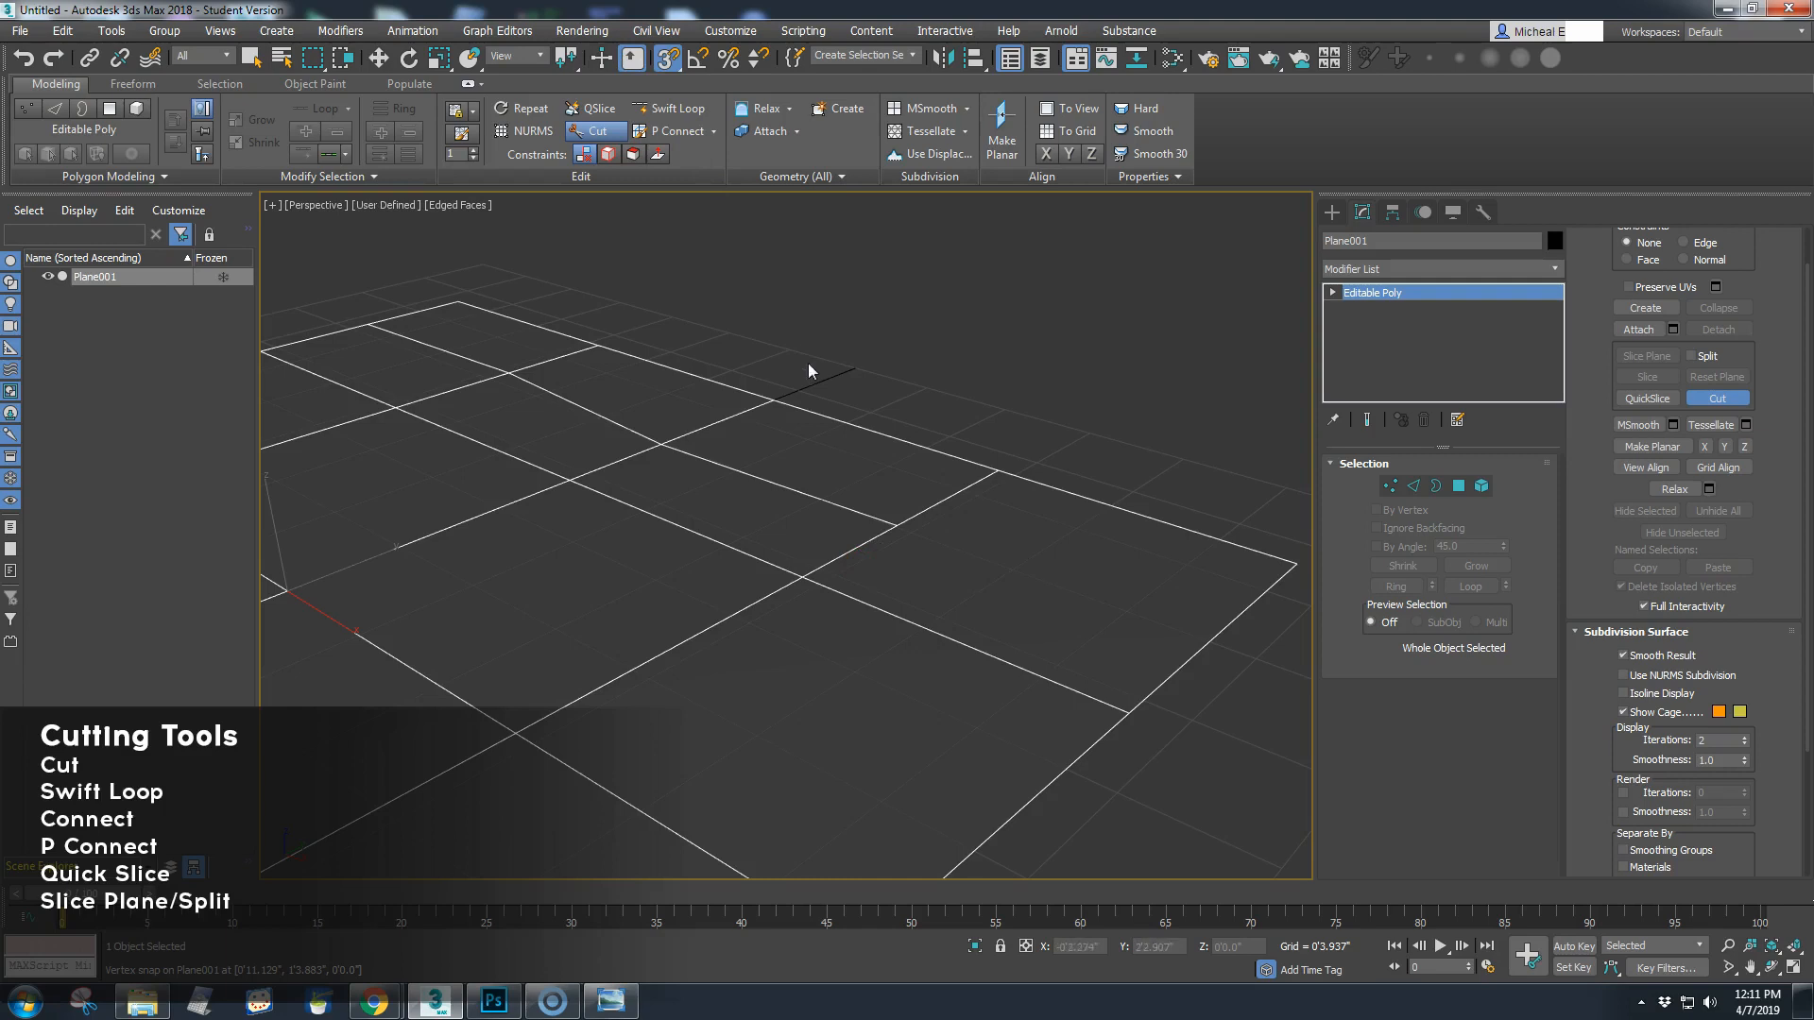
key("s")
key("s")
left_click(1054, 577)
left_click(955, 654)
left_click(695, 841)
right_click(728, 820)
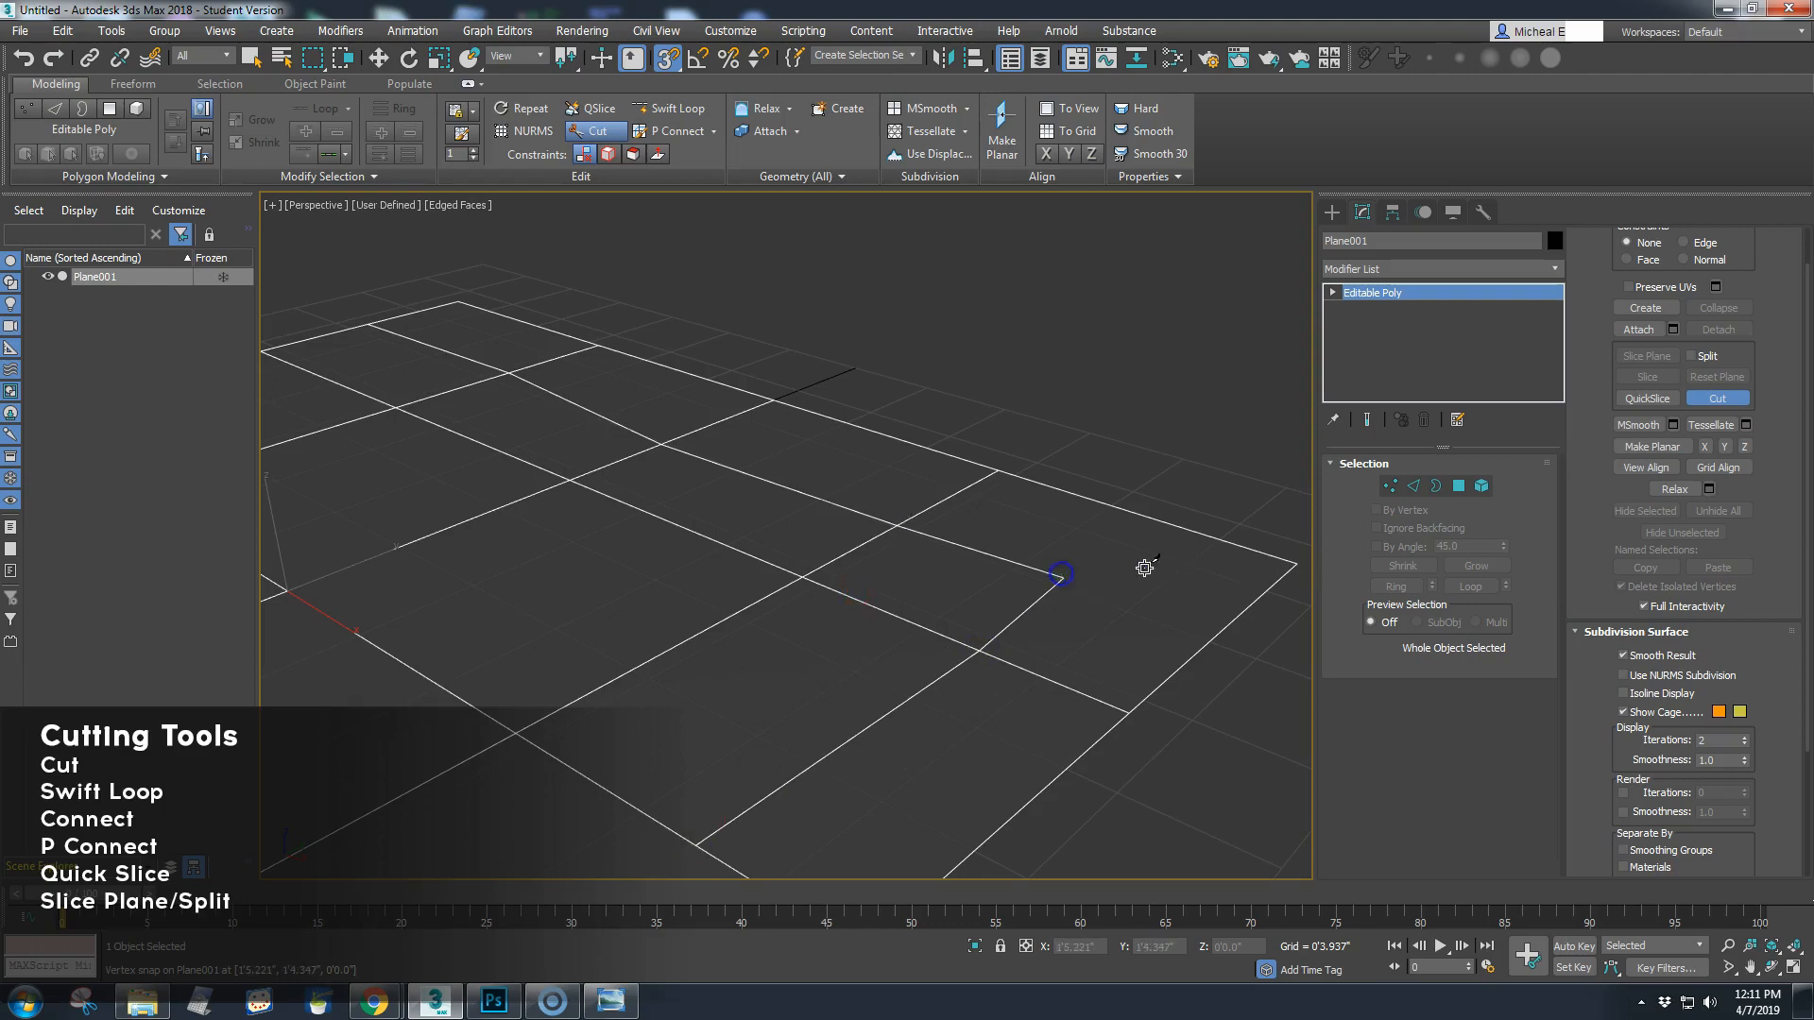
Cut an edge between the bend of the new cut line and the plane's nearest corner vertex, and leave the Cut tool
left_click(1296, 564)
right_click(1056, 564)
right_click(958, 369)
right_click(932, 331)
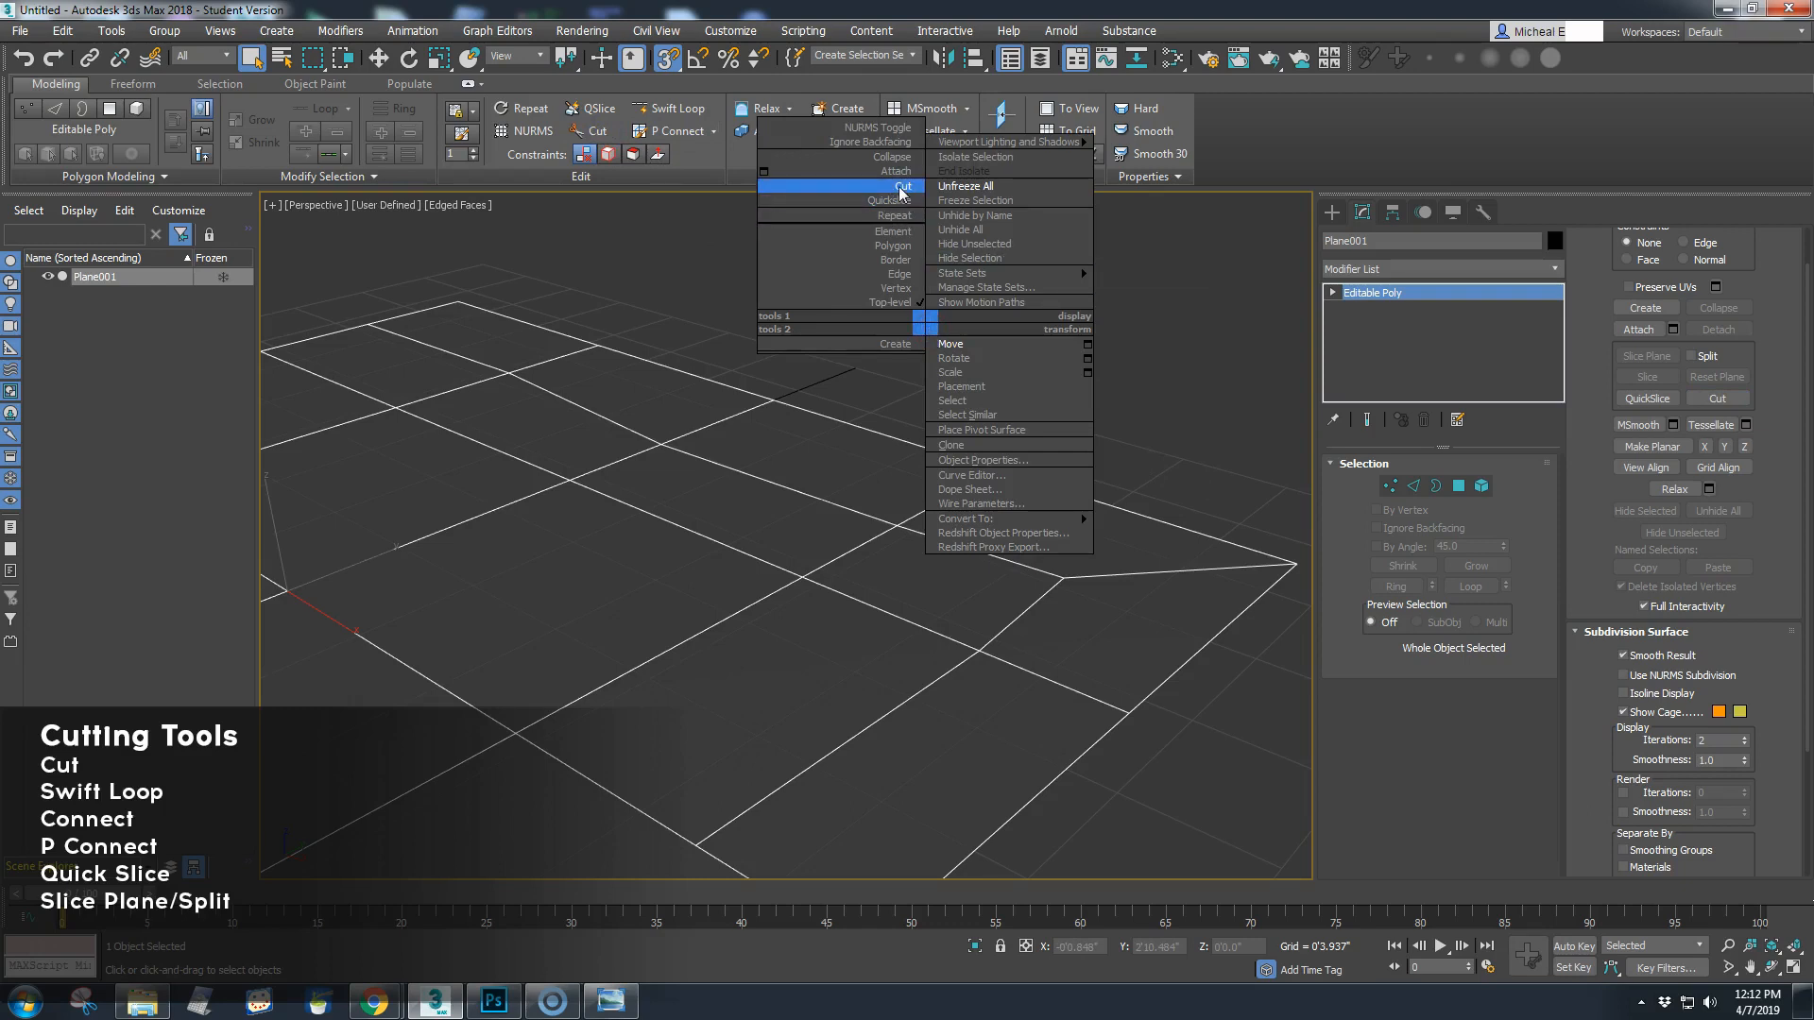
left_click(724, 241)
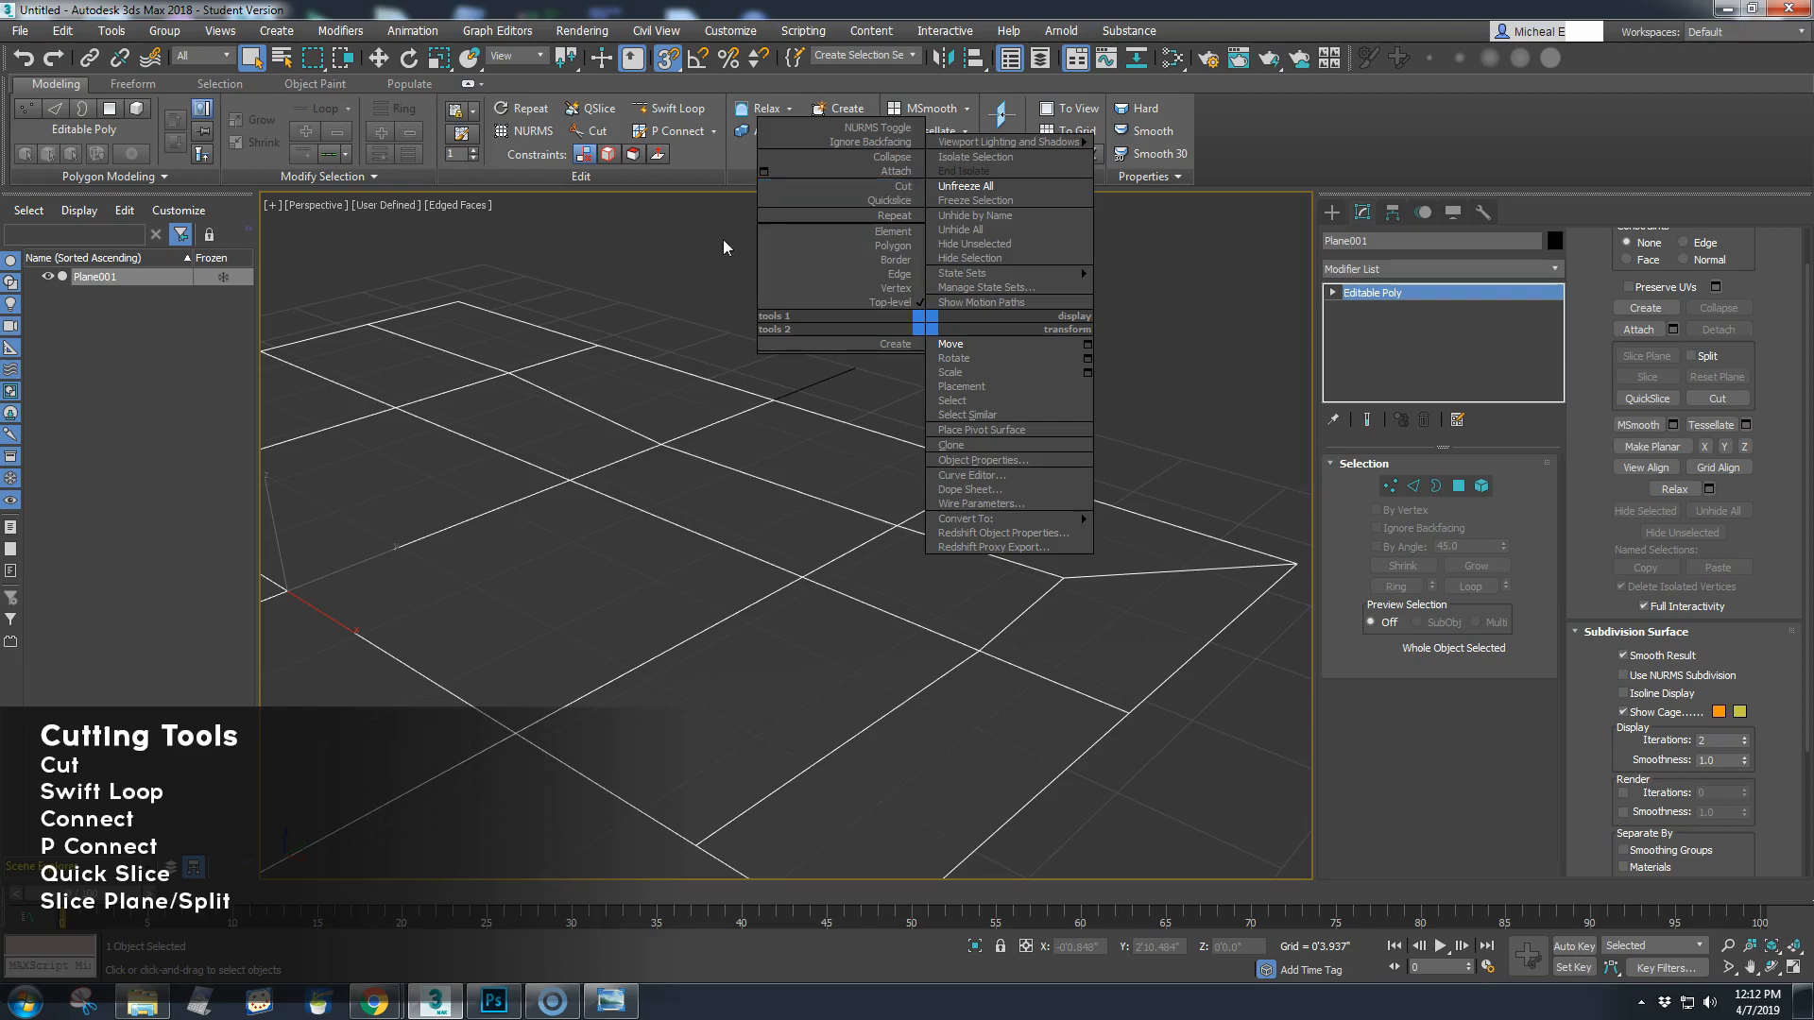
Add two full-length edge loops along the plane's front row with Swift Loop, one near its inner edge and one near the border
scroll(696, 567, "down", 5)
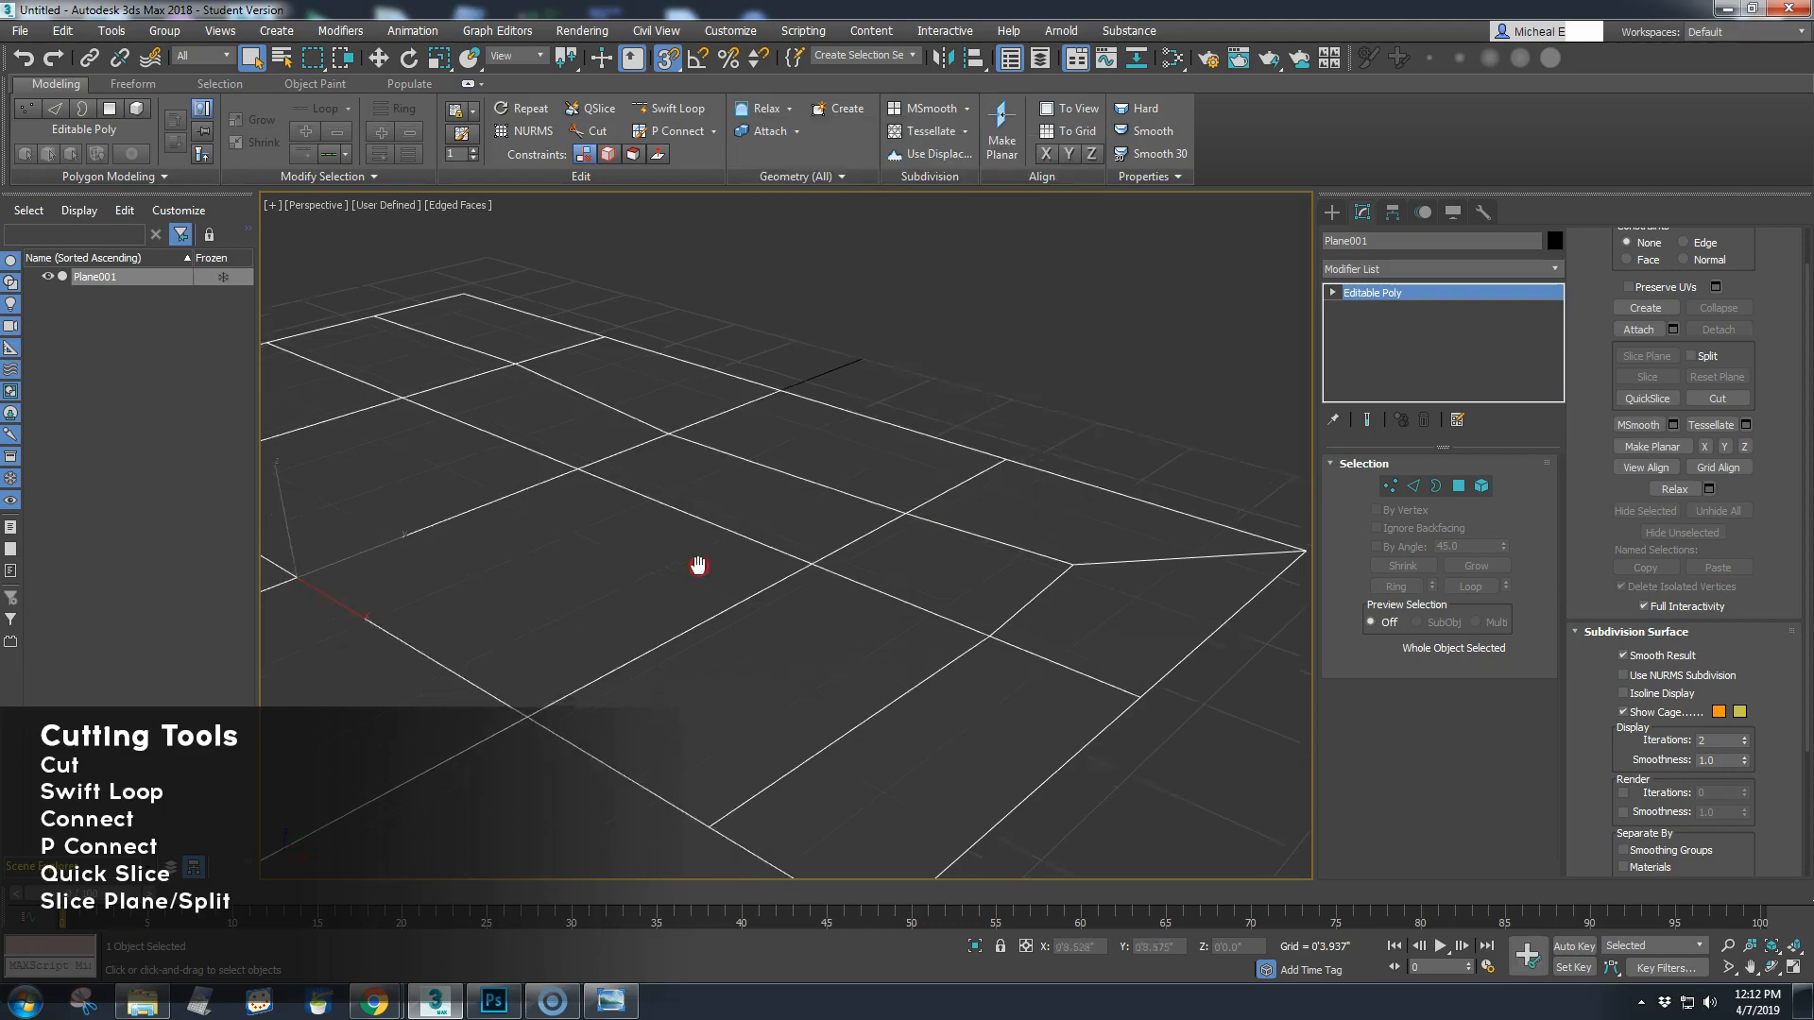
middle_click_drag(715, 558, 898, 508)
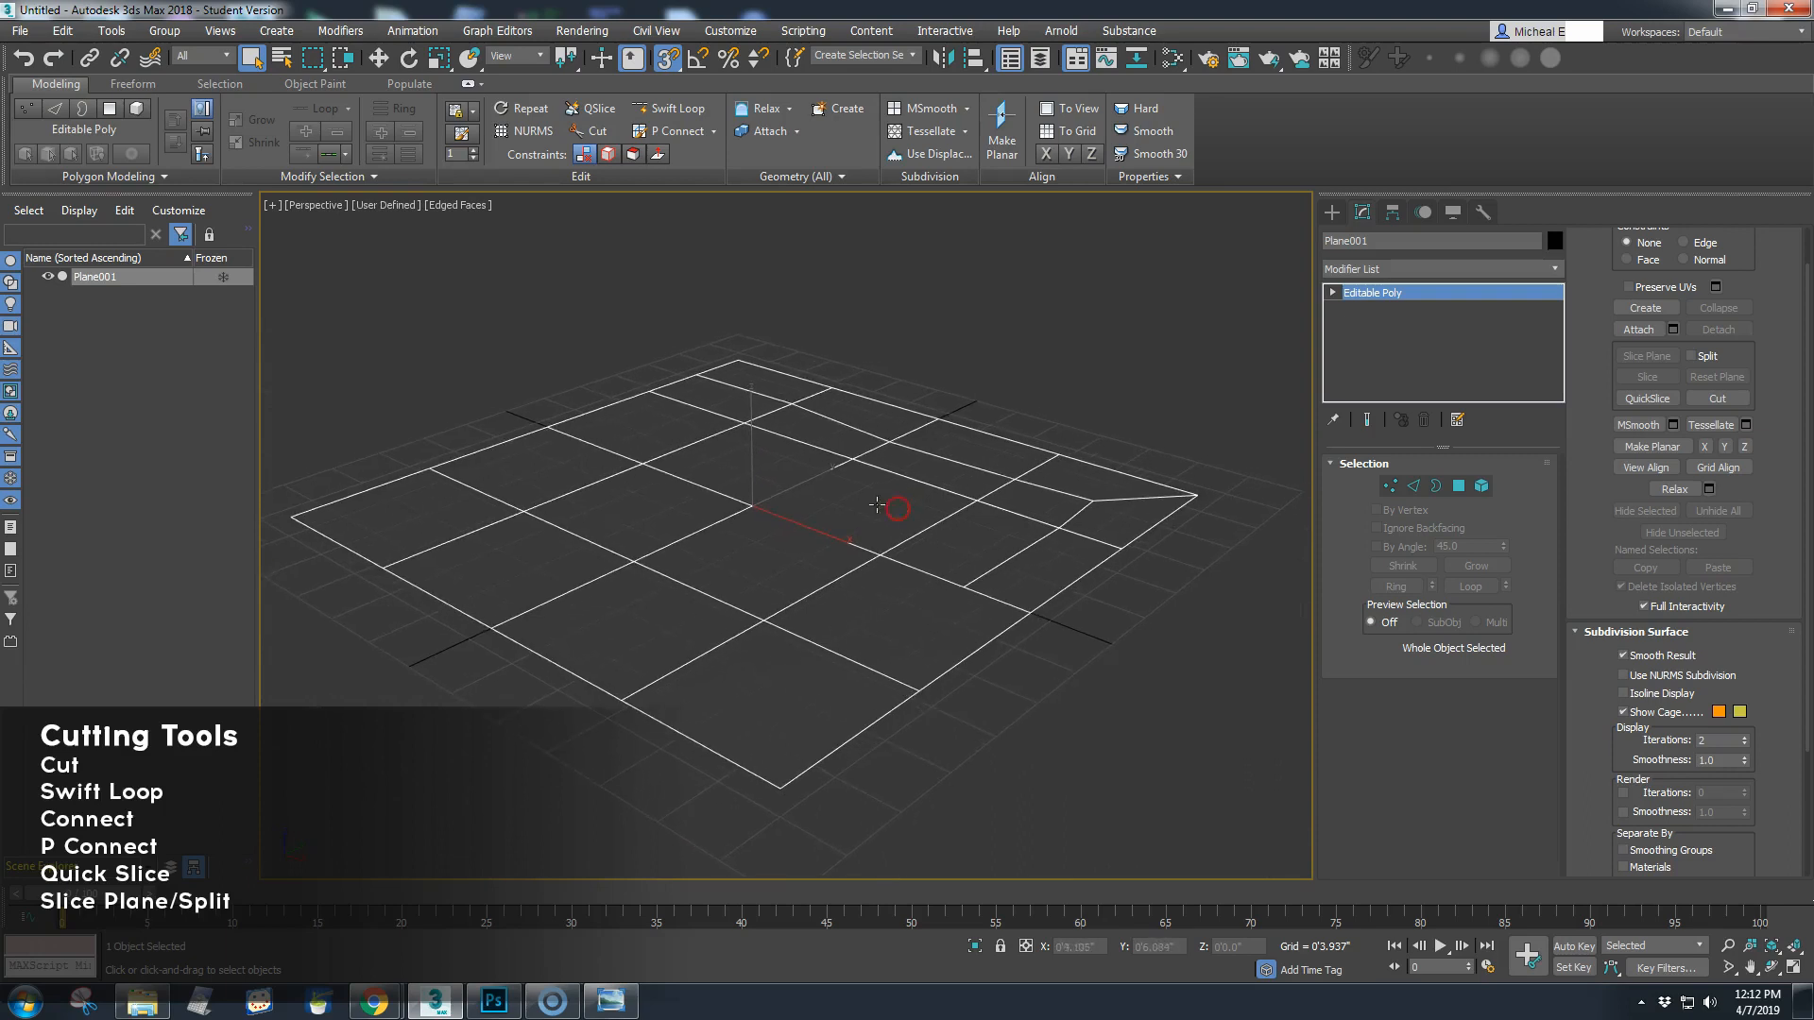
left_click(668, 109)
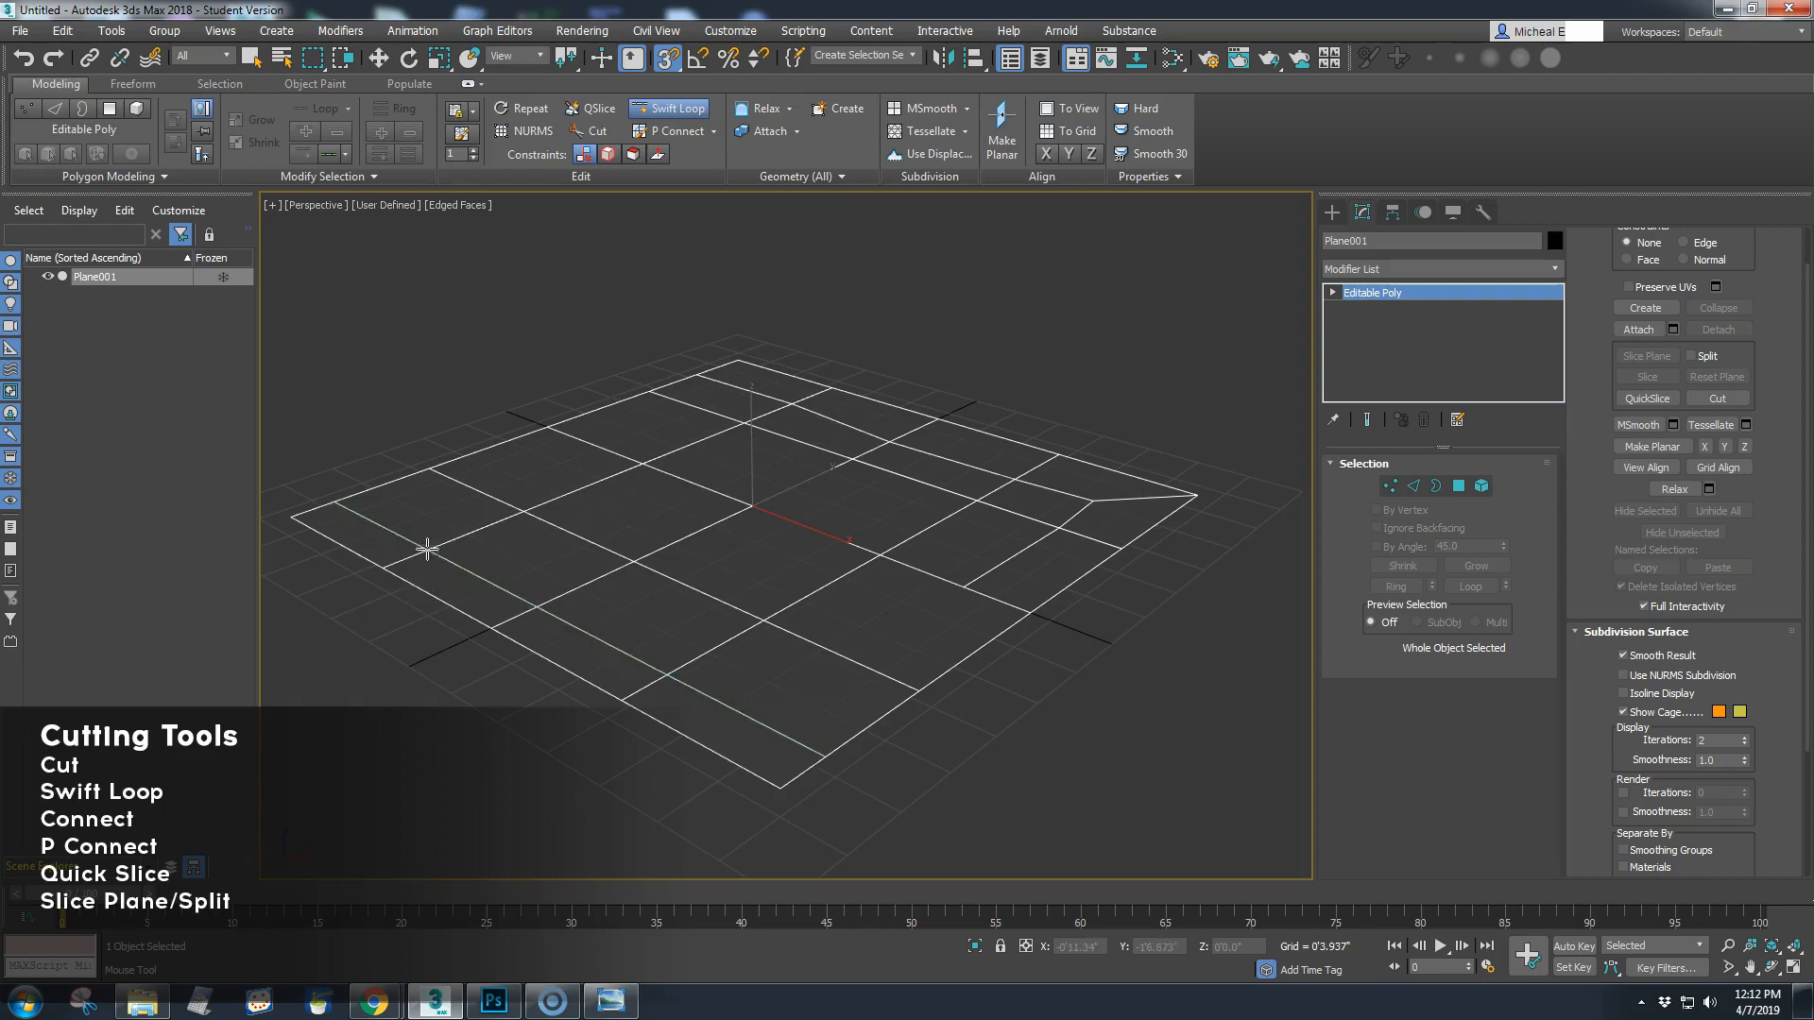
left_click(503, 516)
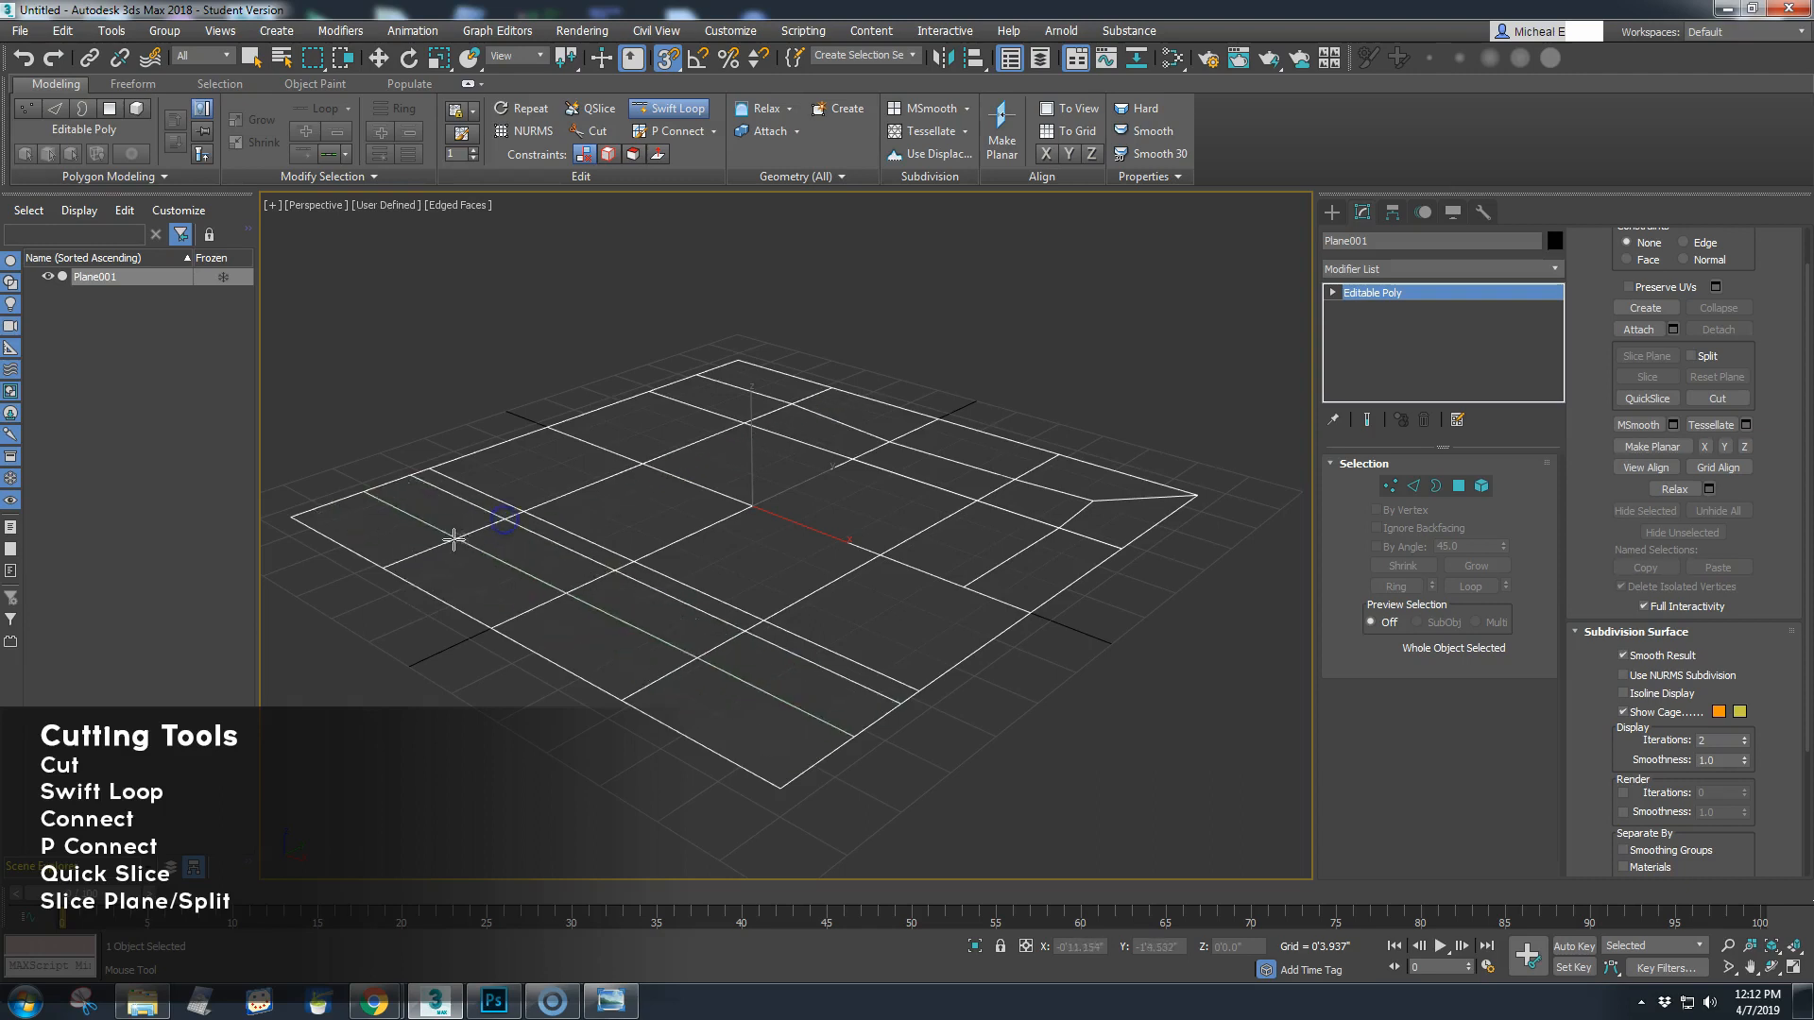
left_click(408, 563)
right_click(368, 697)
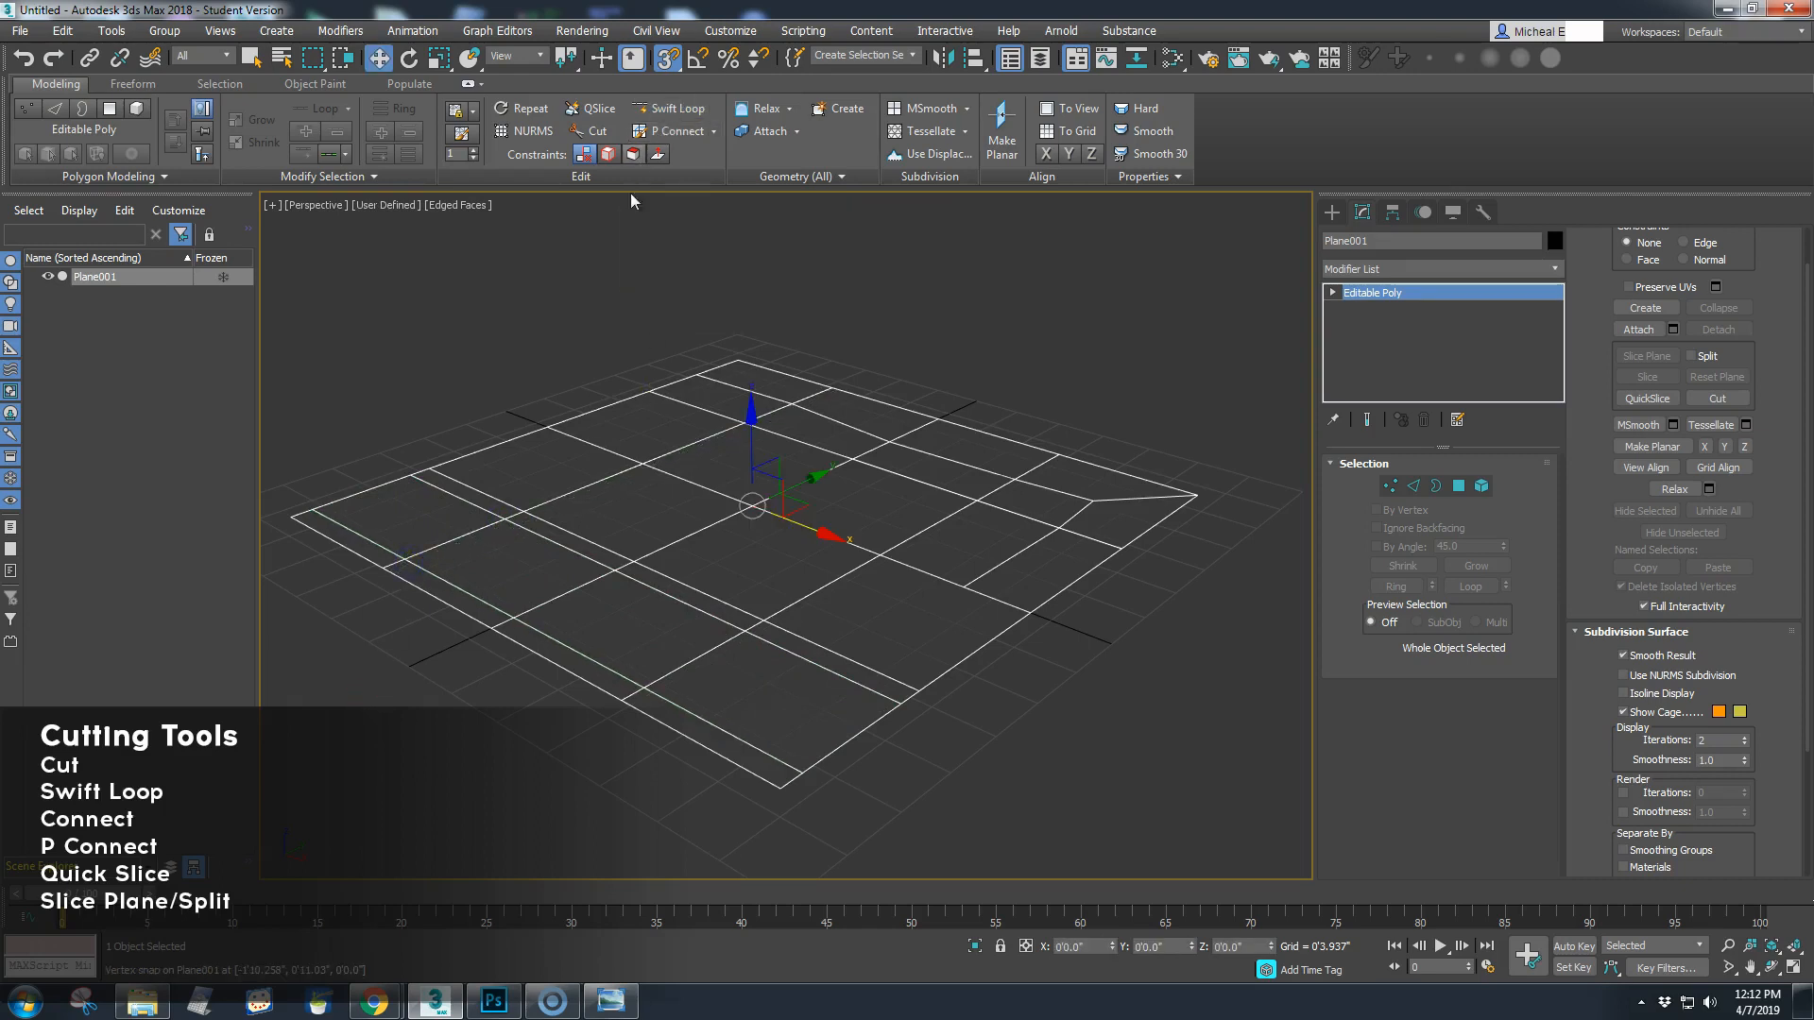
Undo all the cuts and swift loops to restore the plane's original 4 by 4 grid
key("ctrl+z")
key("ctrl+z")
key("ctrl+z")
key("ctrl+z")
key("ctrl+z")
key("ctrl+z")
key("ctrl+z")
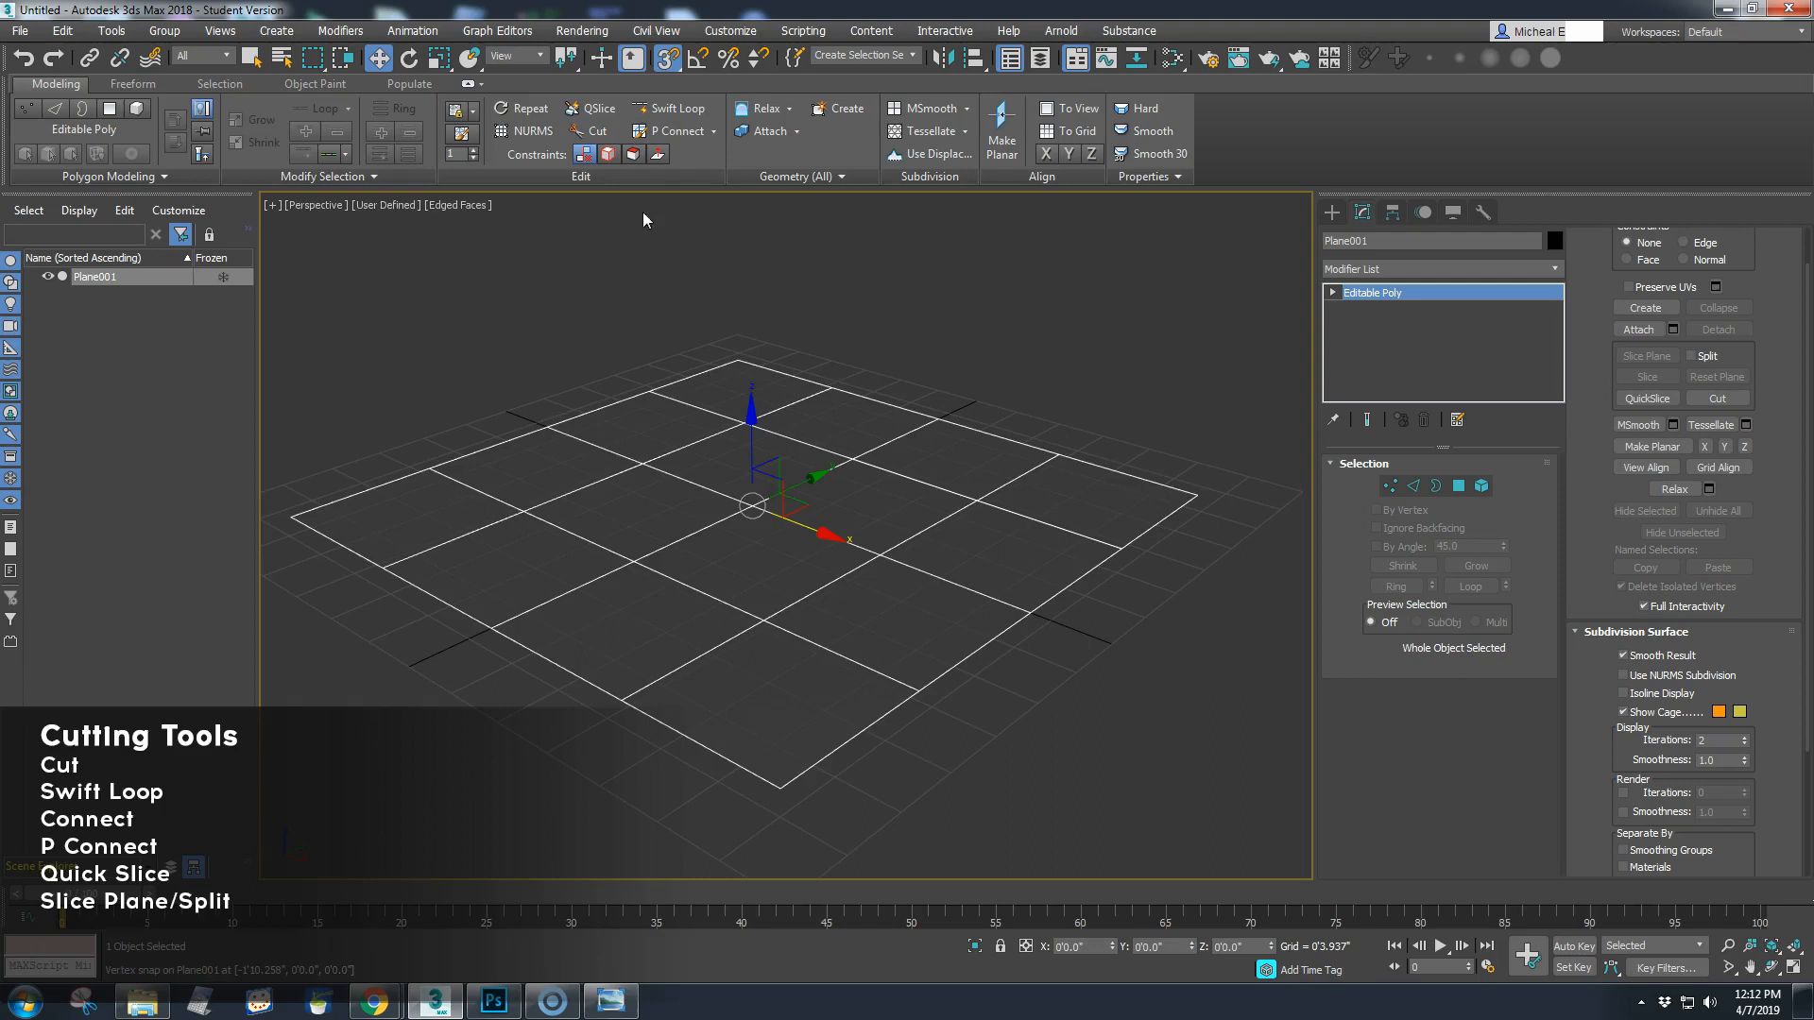
Draw a continuous path of new edges through the plane's outer polygons with P Connect, turning diagonally across the corners
left_click(671, 132)
middle_click_drag(579, 376, 579, 310)
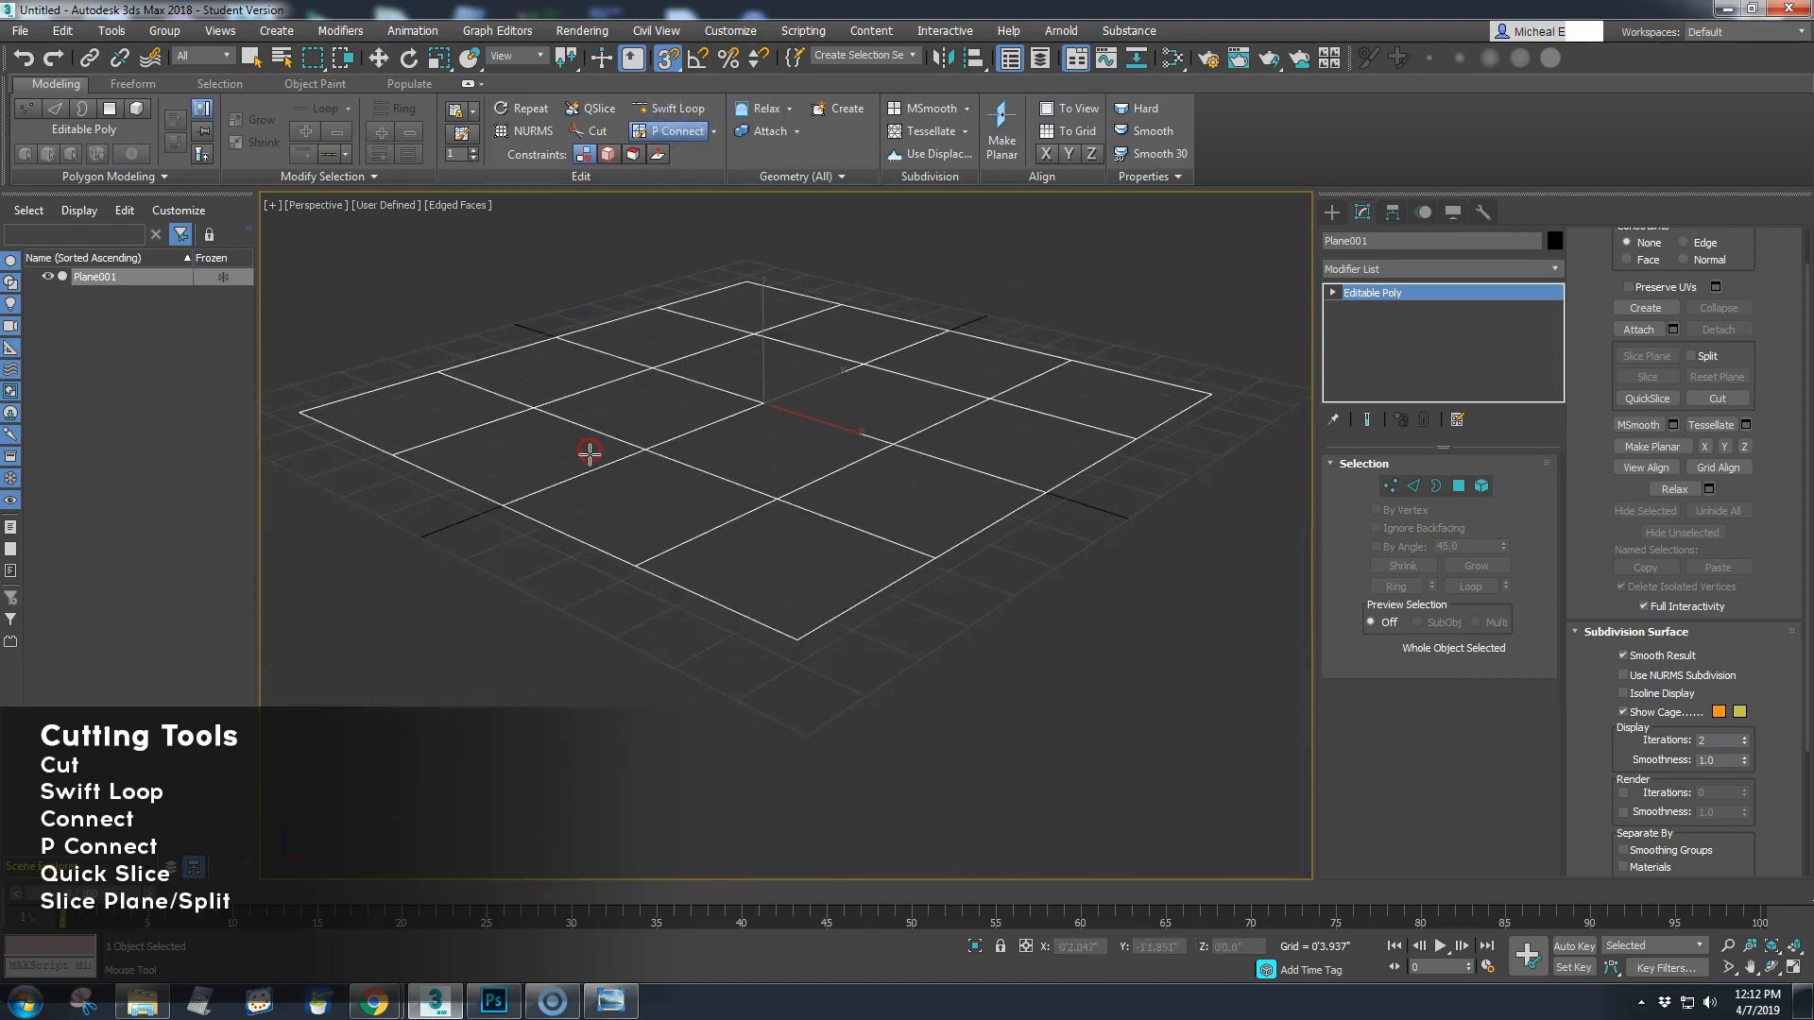
scroll(716, 491, "up", 3)
middle_click_drag(721, 518, 773, 541, "alt")
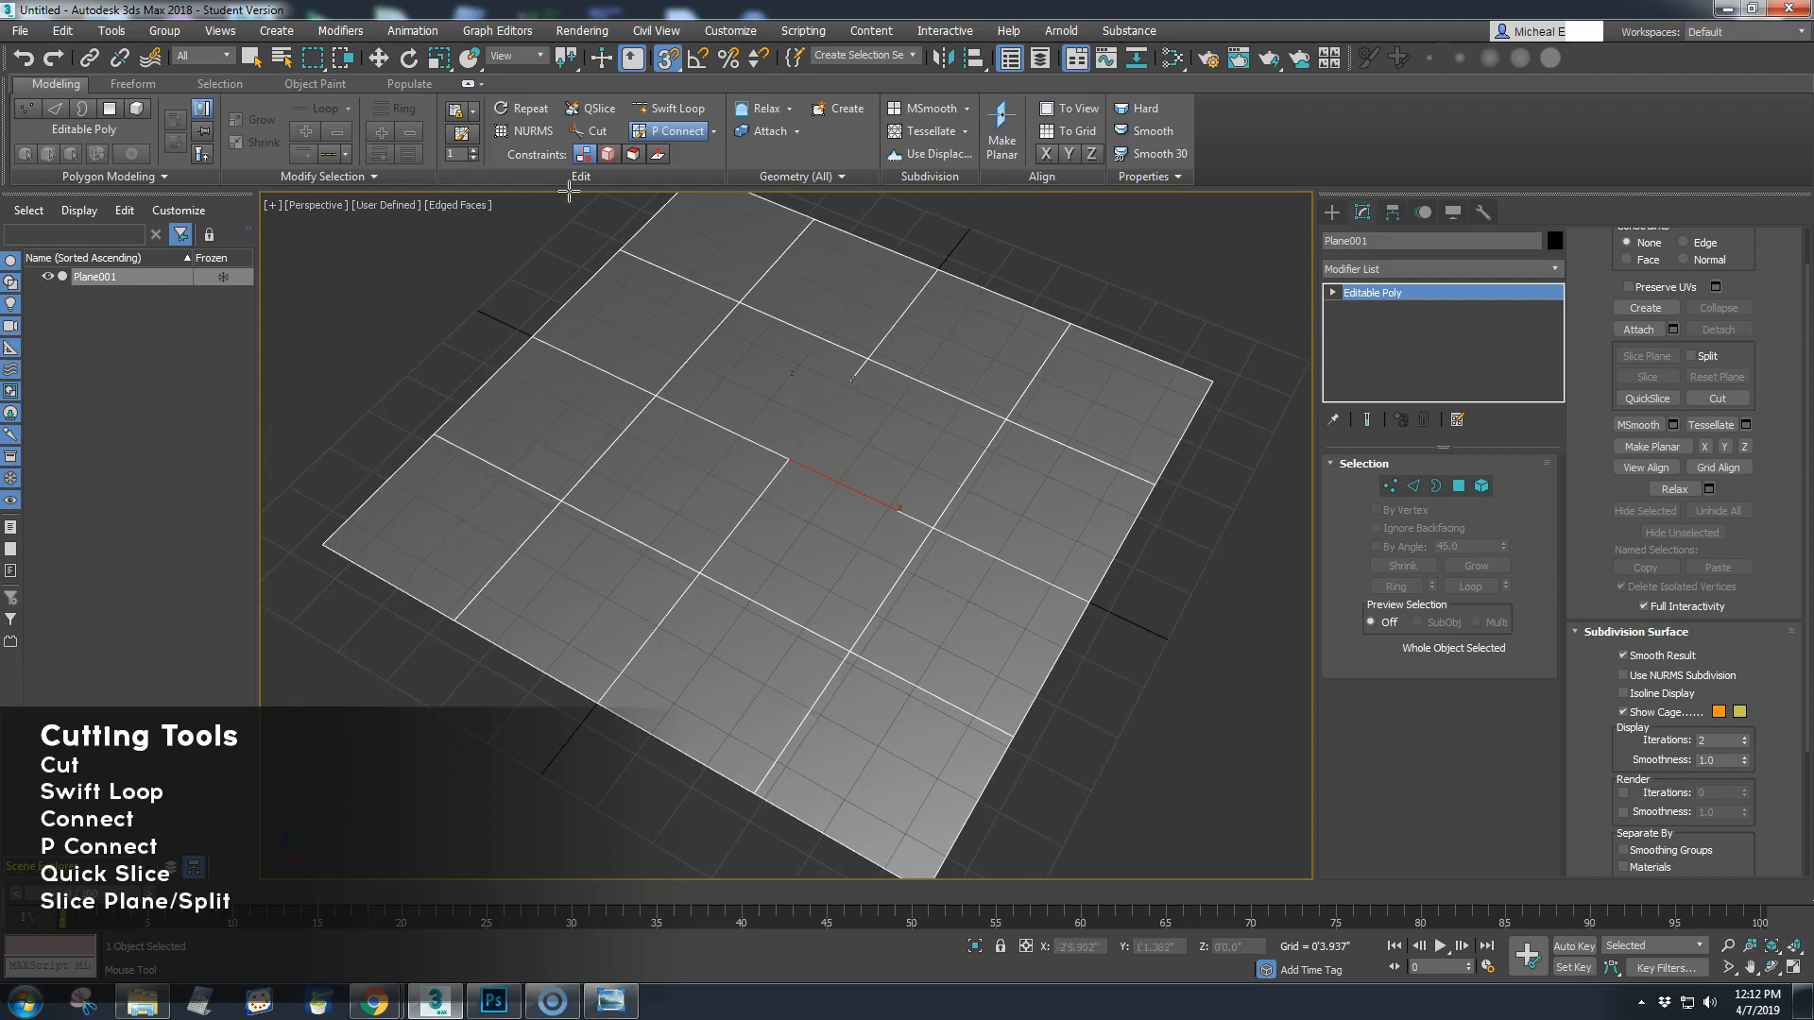
left_click(371, 494)
left_click(509, 559)
left_click(652, 634)
left_click(800, 725)
left_click(950, 704)
left_click(1018, 569)
left_click(1078, 451)
left_click(1037, 376)
left_click(908, 307)
left_click(775, 264)
left_click(657, 216)
right_click(373, 243)
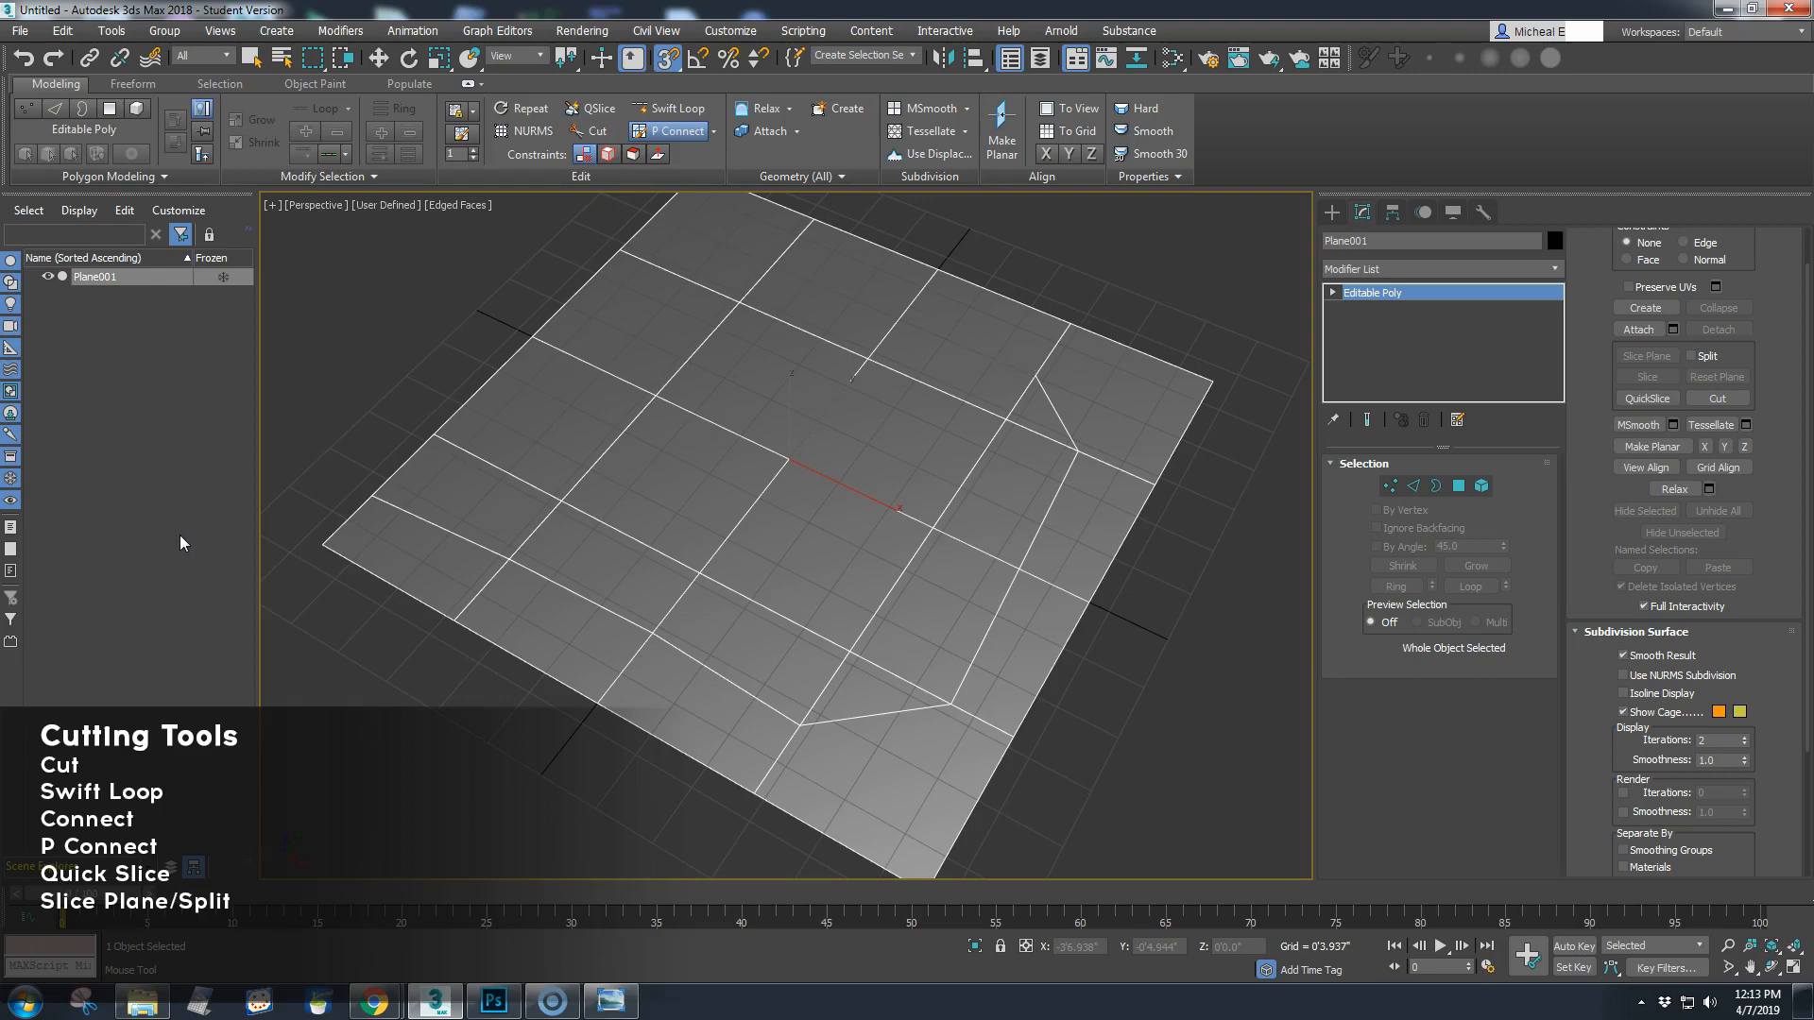
Undo the path of P Connect edges drawn around the plane
key("ctrl+z")
key("ctrl+z")
key("ctrl+z")
key("ctrl+z")
key("ctrl+z")
key("ctrl+z")
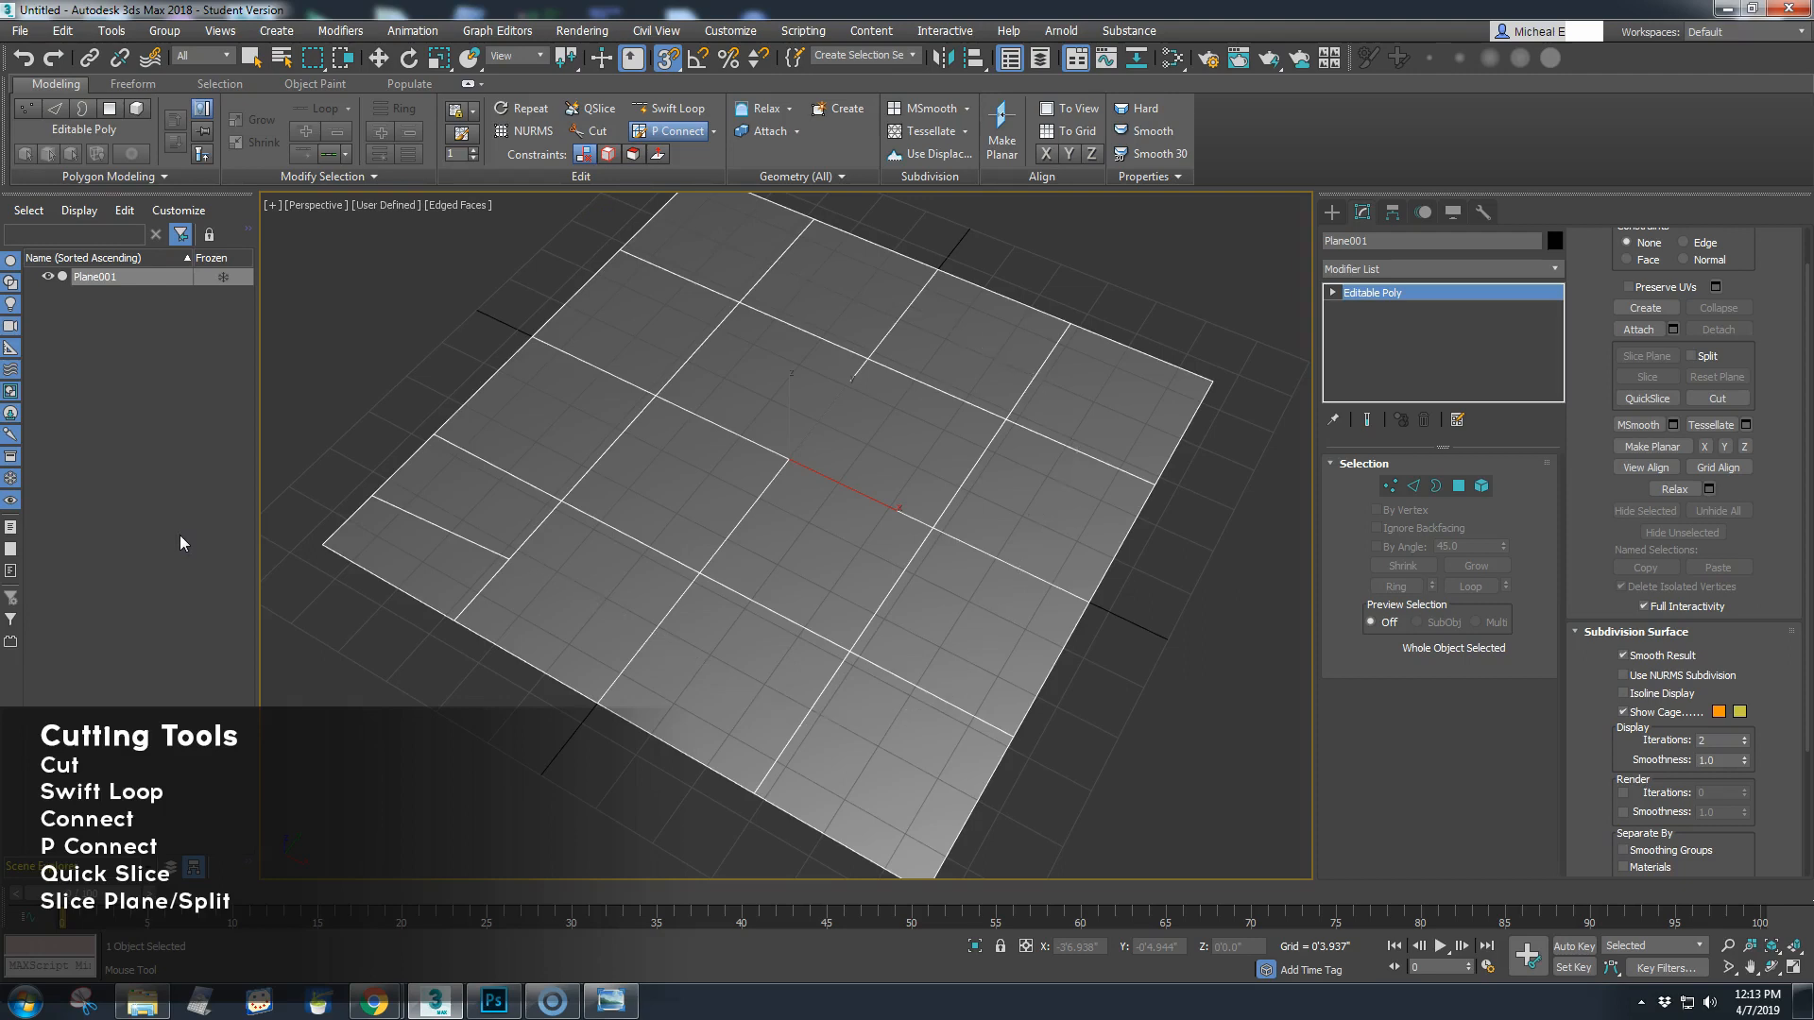
Draw a shorter P Connect path of four edges across the plane's front row, ending diagonally in the corner polygon
left_click(377, 491)
left_click(502, 566)
left_click(636, 652)
left_click(804, 720)
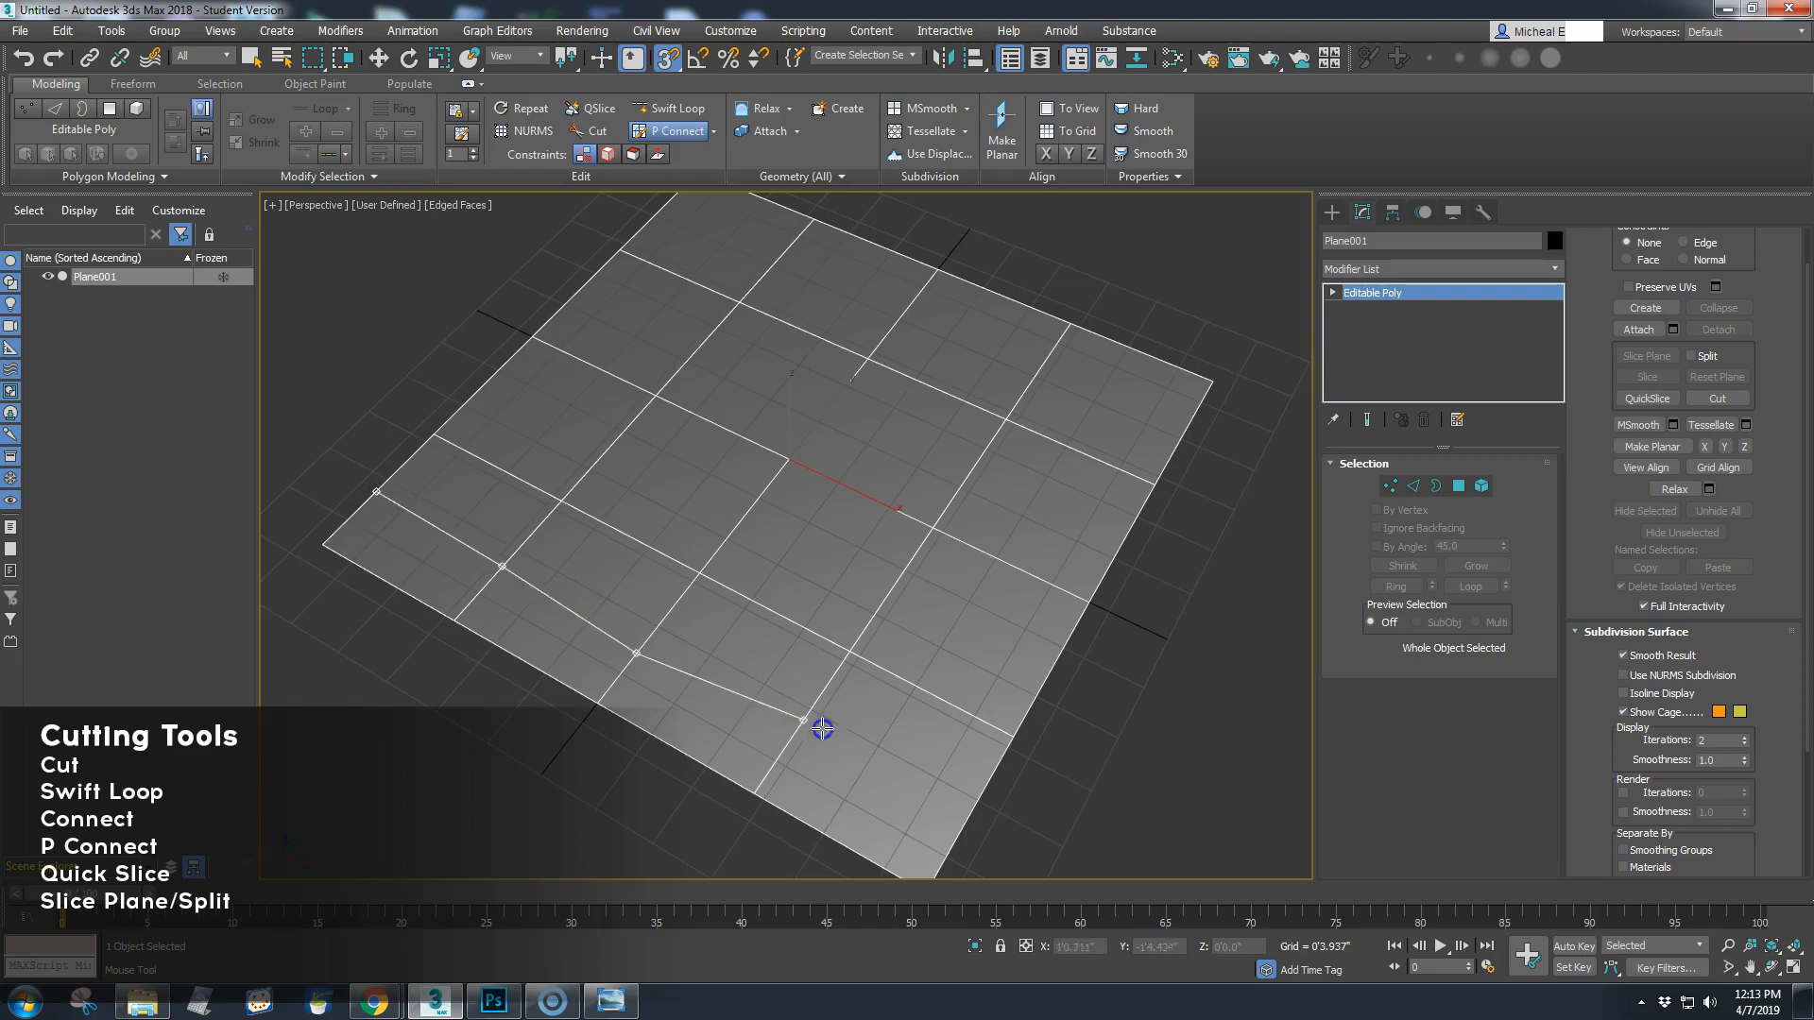
left_click(933, 700)
right_click(1002, 658)
Undo the short four-edge path and leave the P Connect tool
key("ctrl+z")
key("ctrl+z")
key("ctrl+z")
key("ctrl+z")
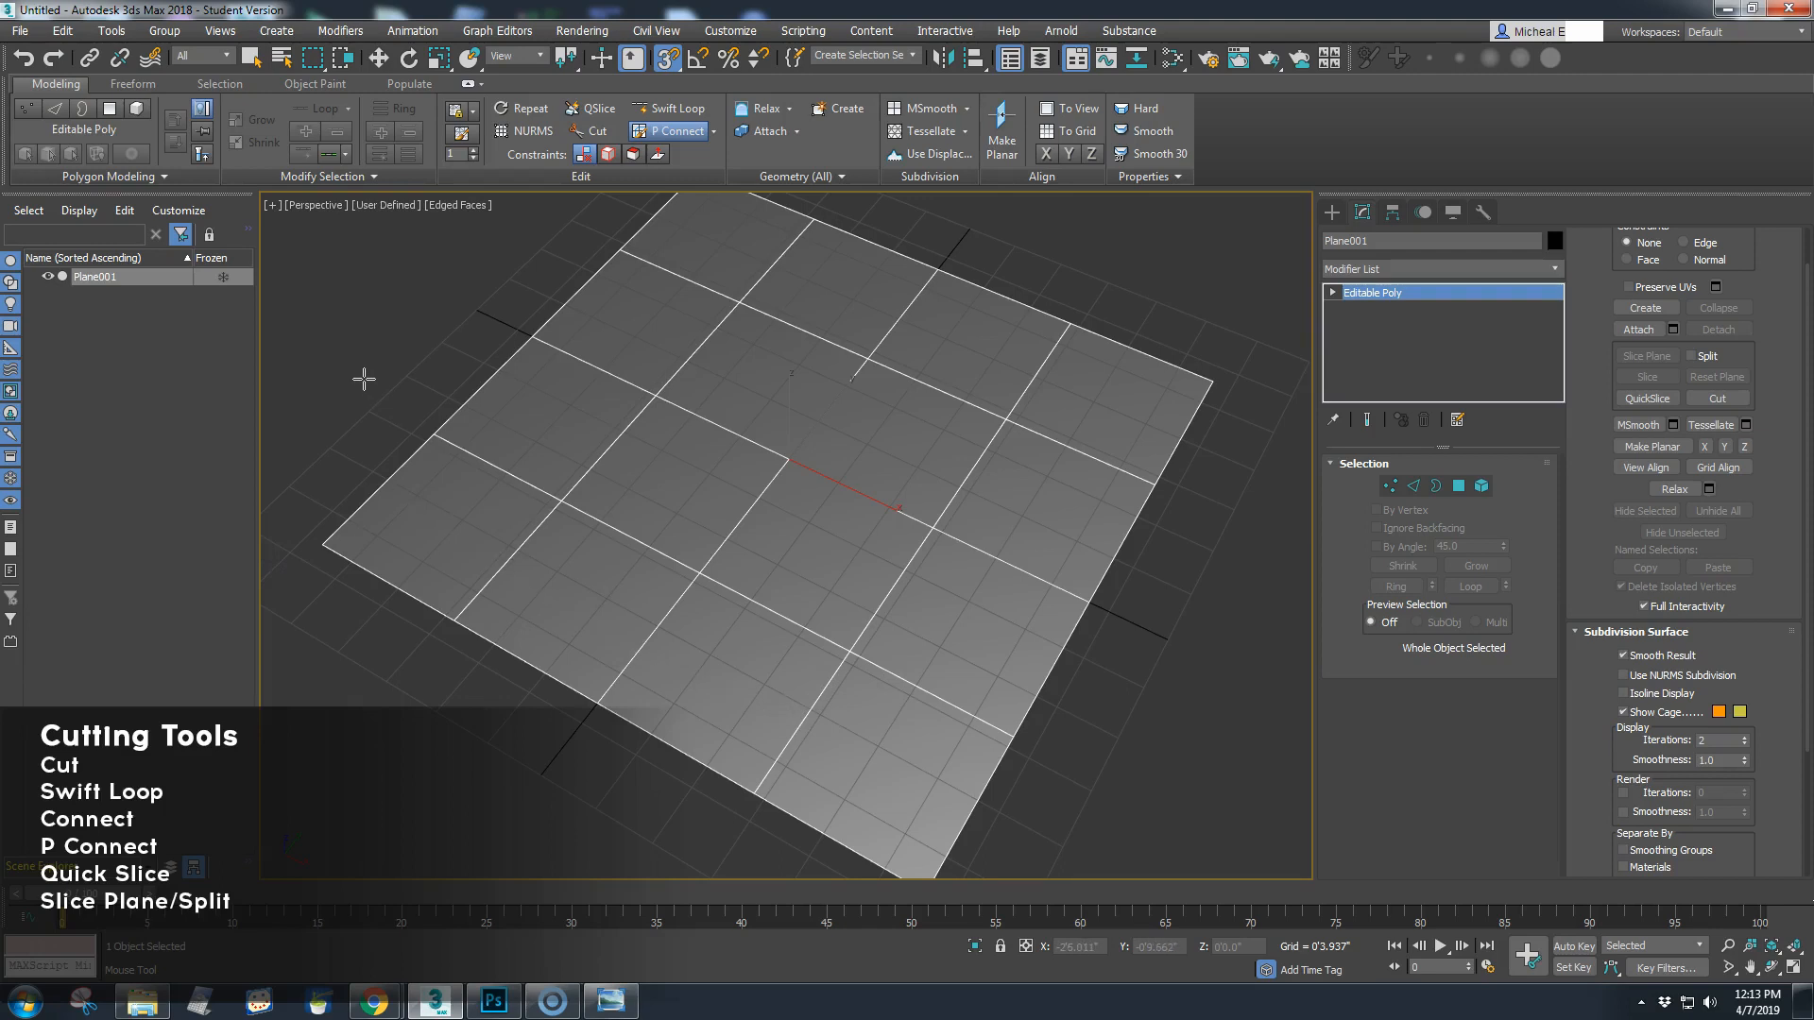
right_click(359, 379)
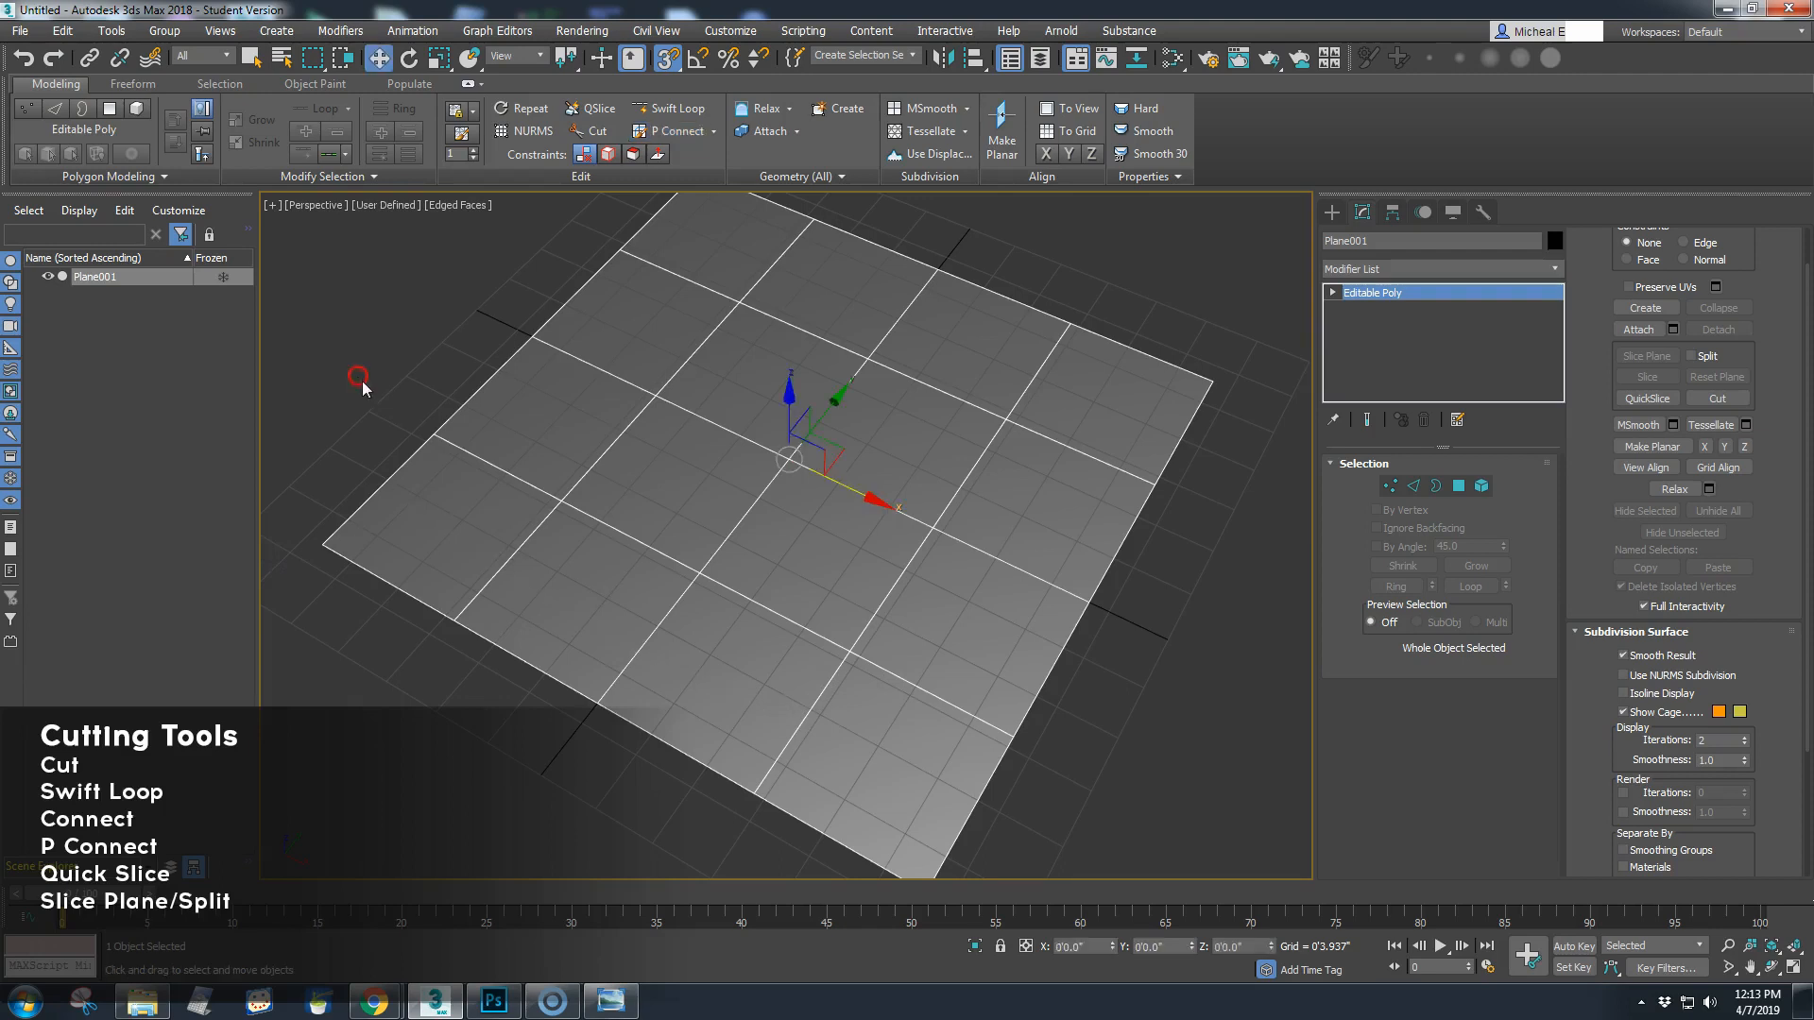
Select two diagonally opposite vertices of the polygon in front of the plane's centre and connect them with an edge
left_click(1390, 486)
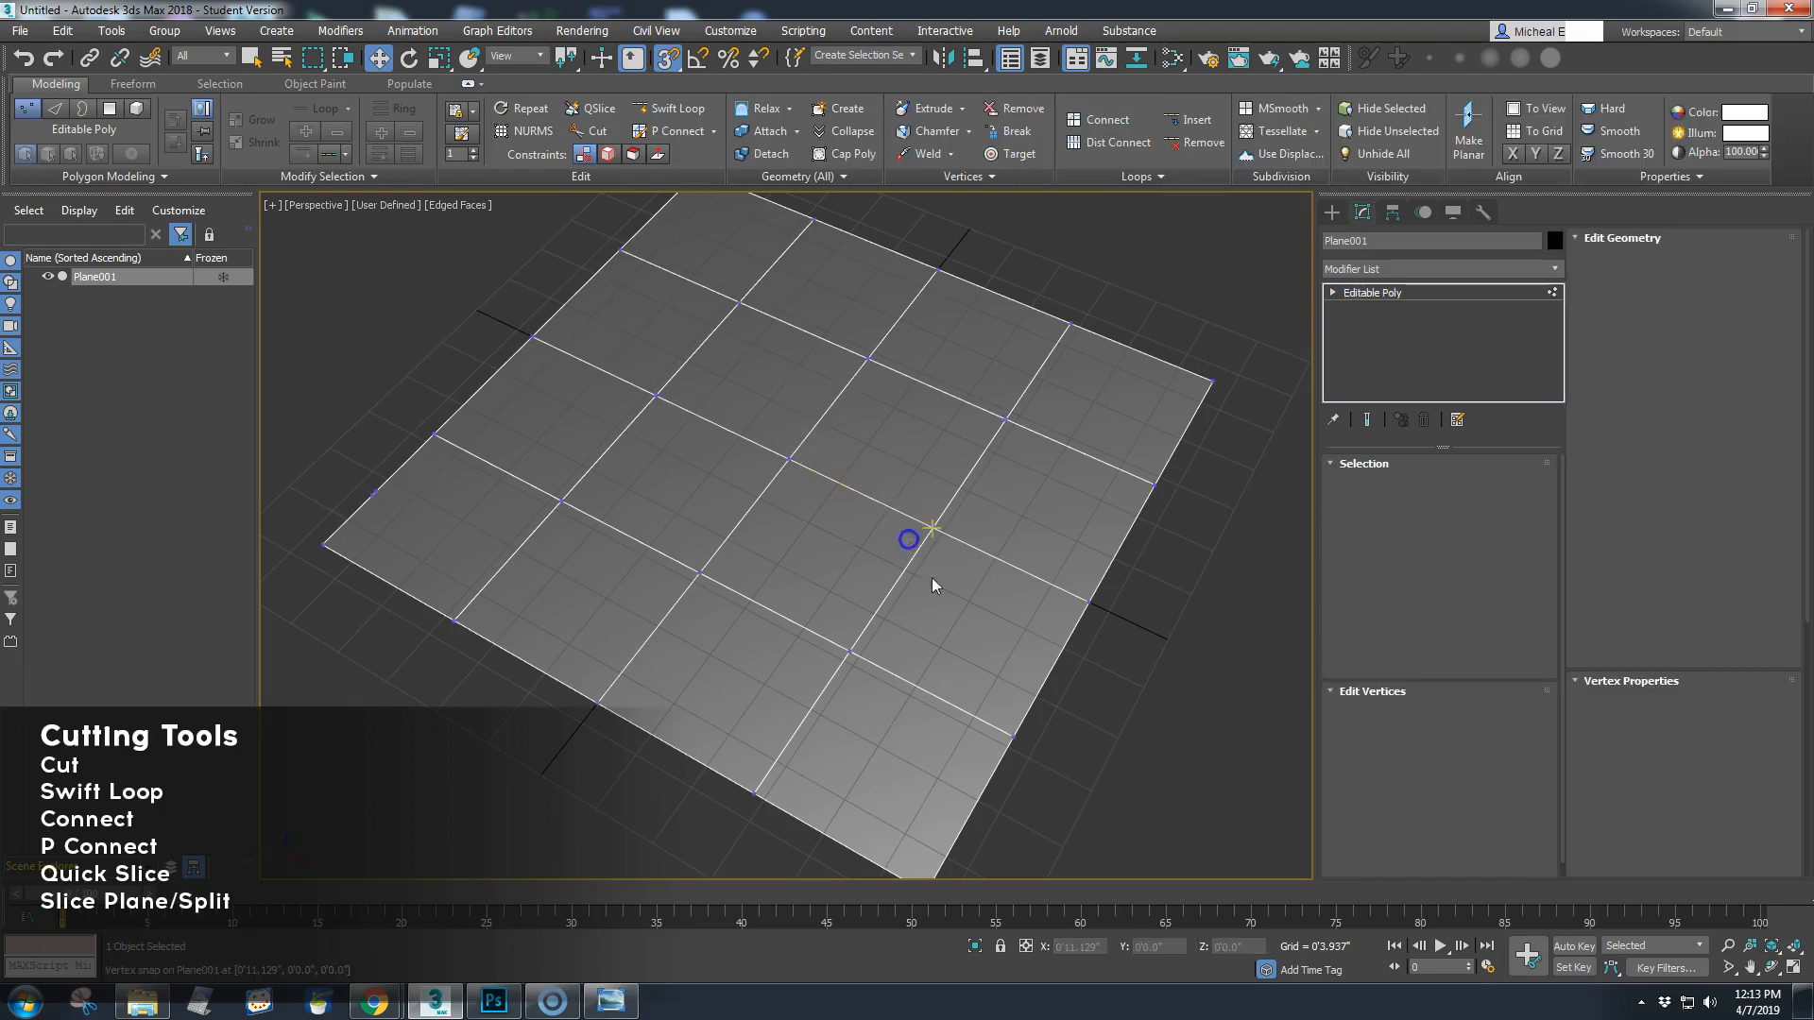
left_click(932, 527)
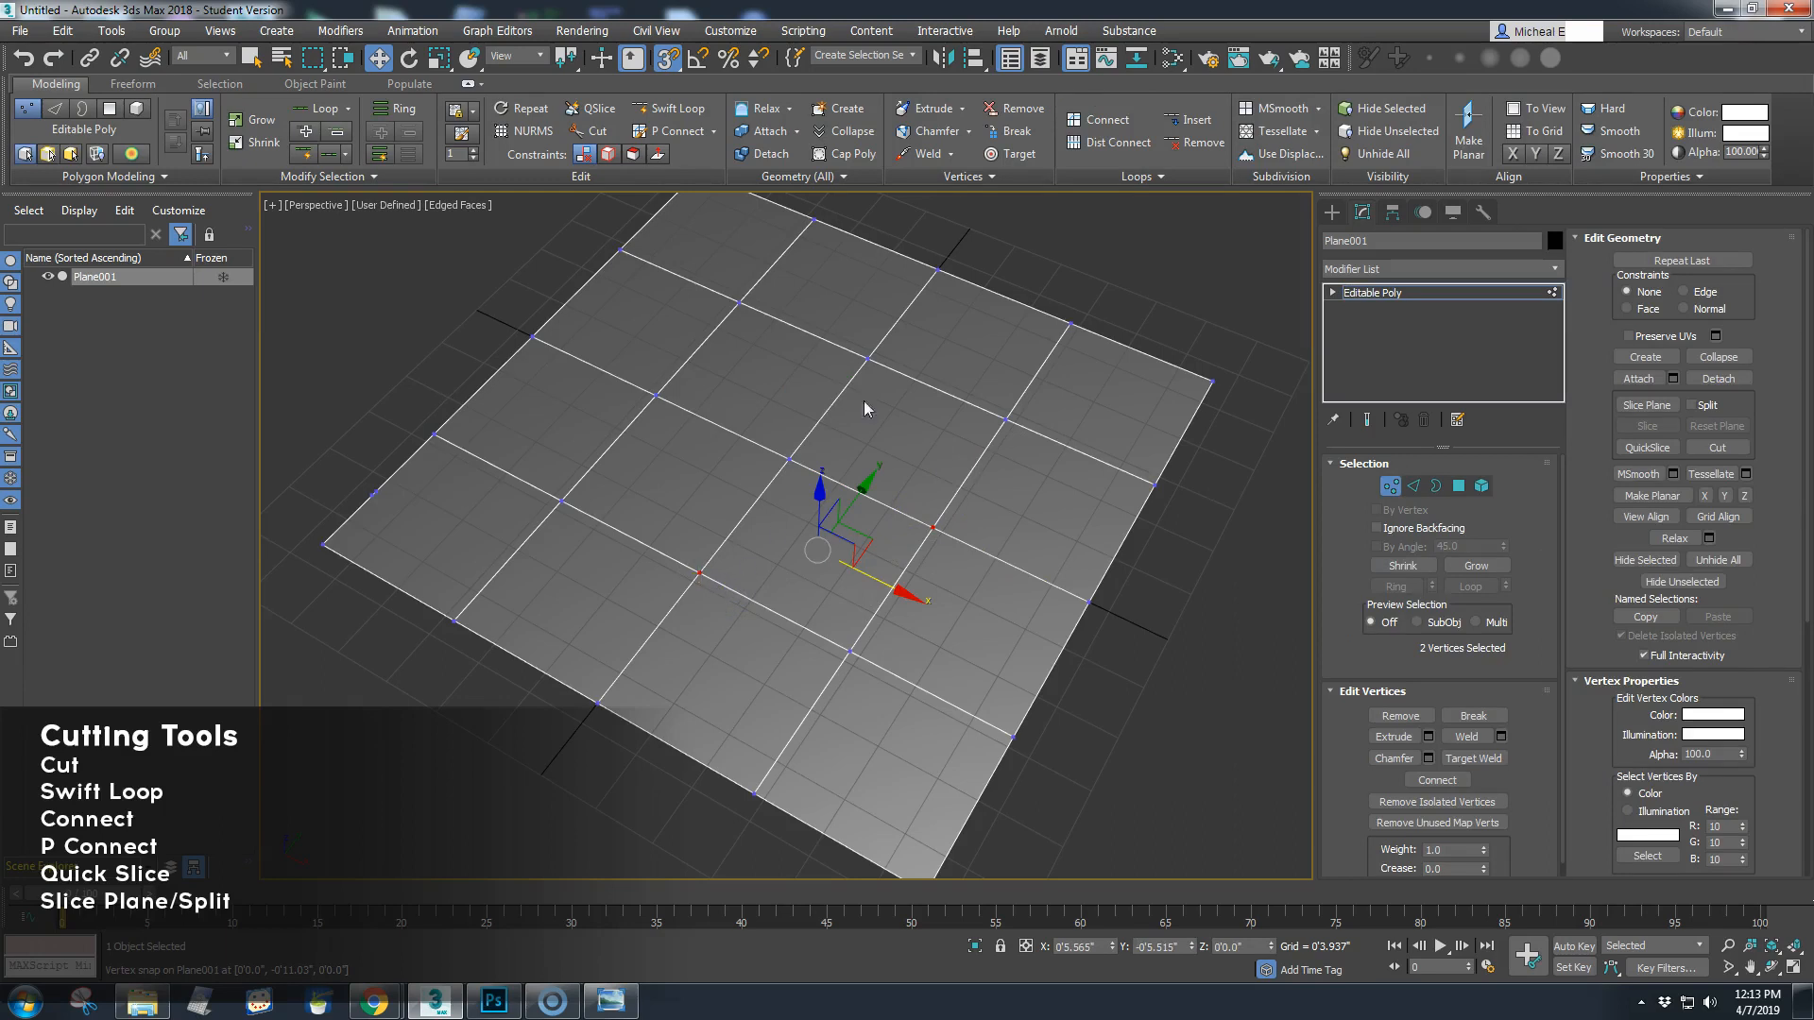
left_click(1110, 124)
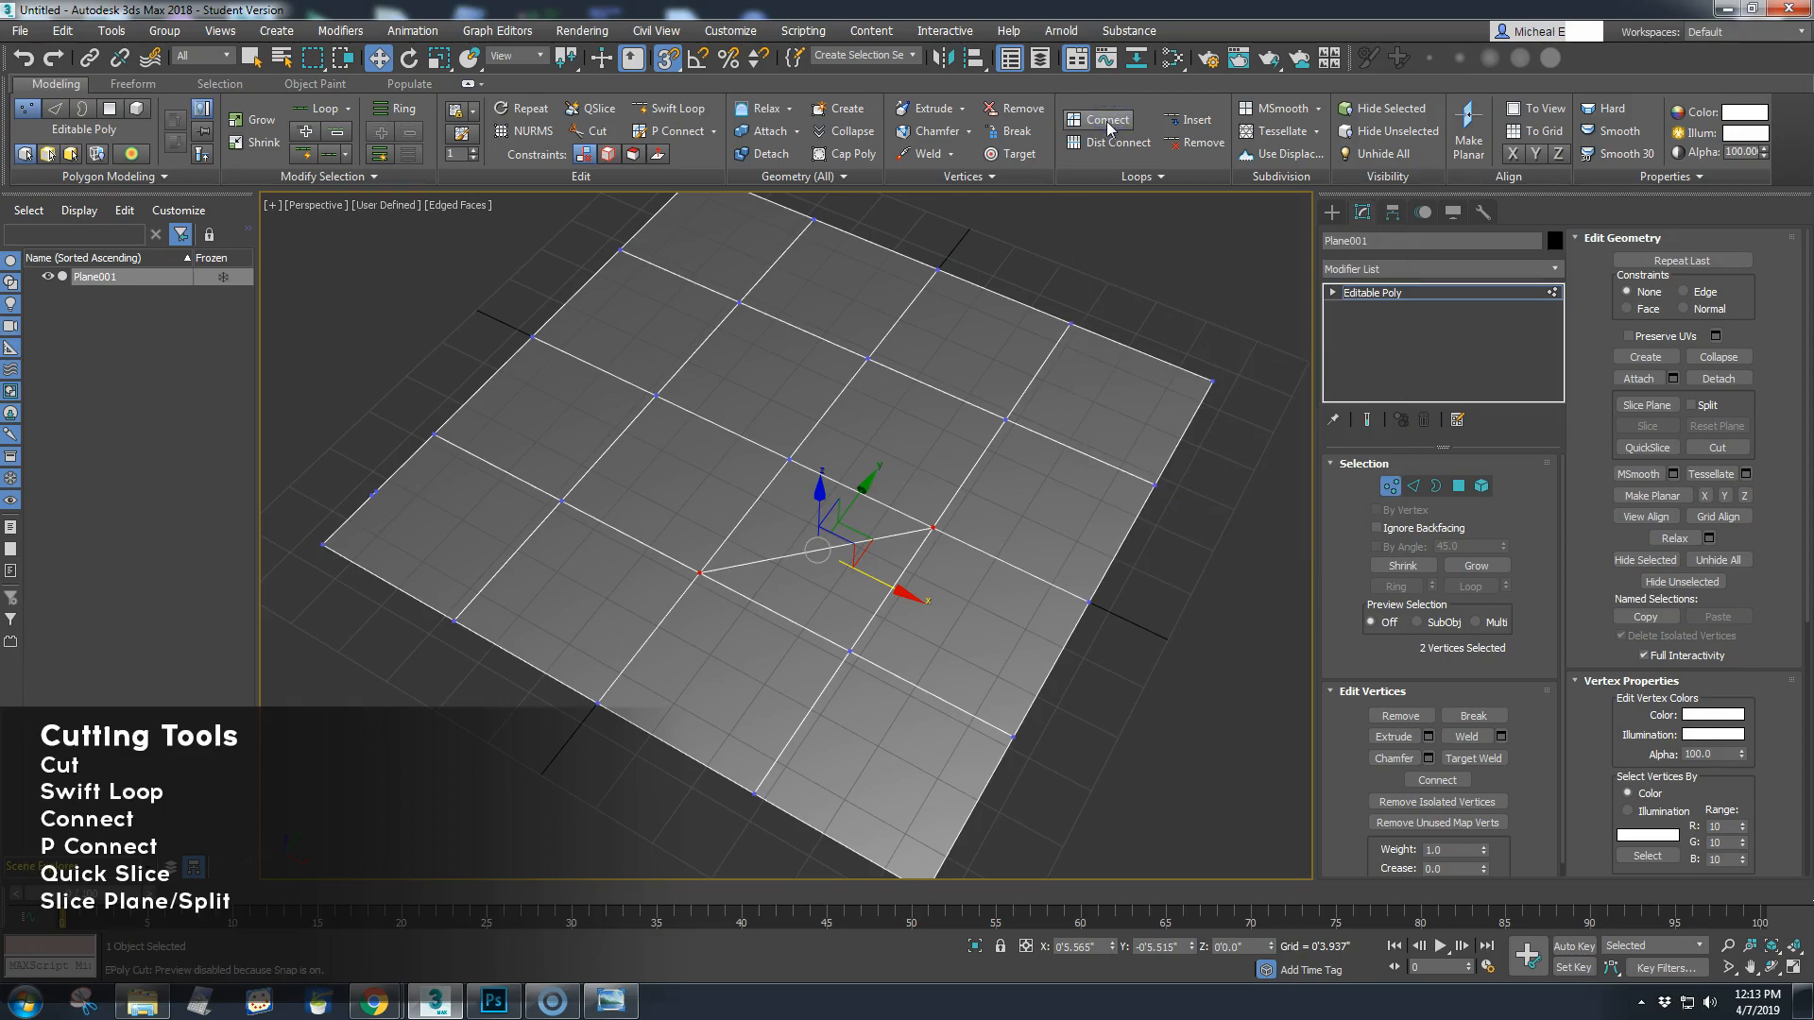
Undo the diagonal edge and run Connect again on the same two selected vertices
key("ctrl+z")
right_click(887, 512)
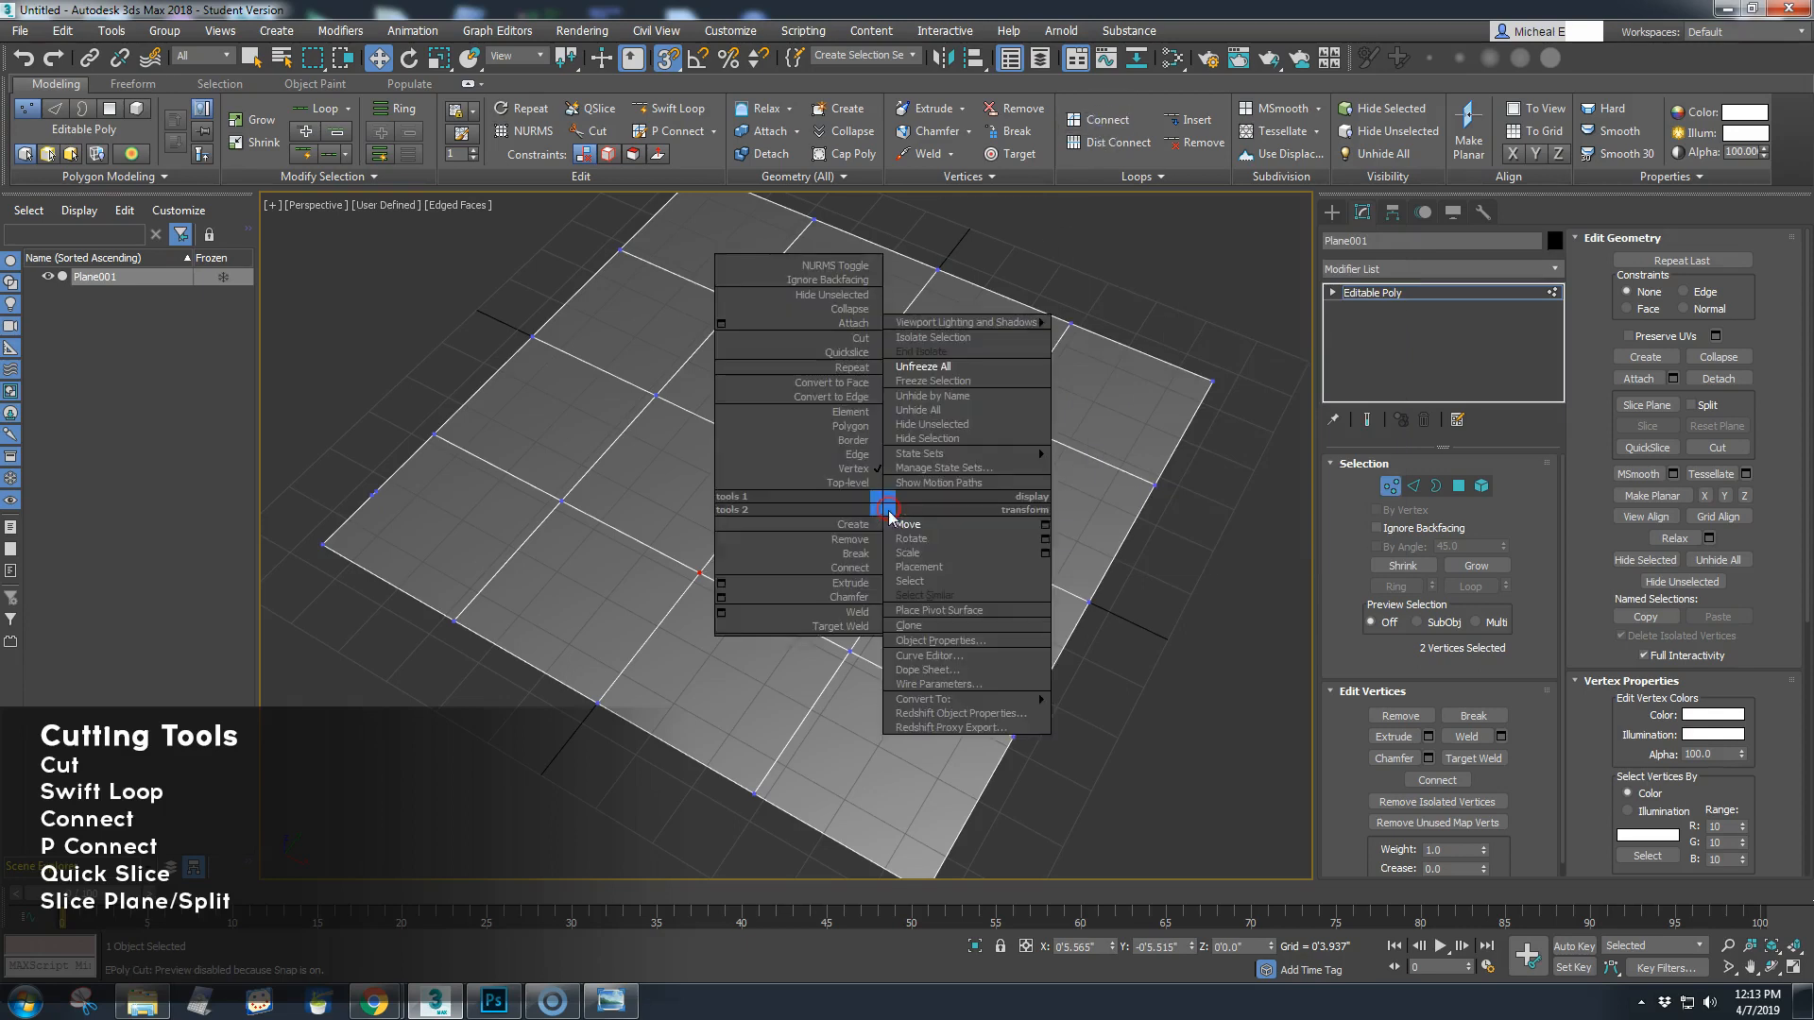
left_click(850, 571)
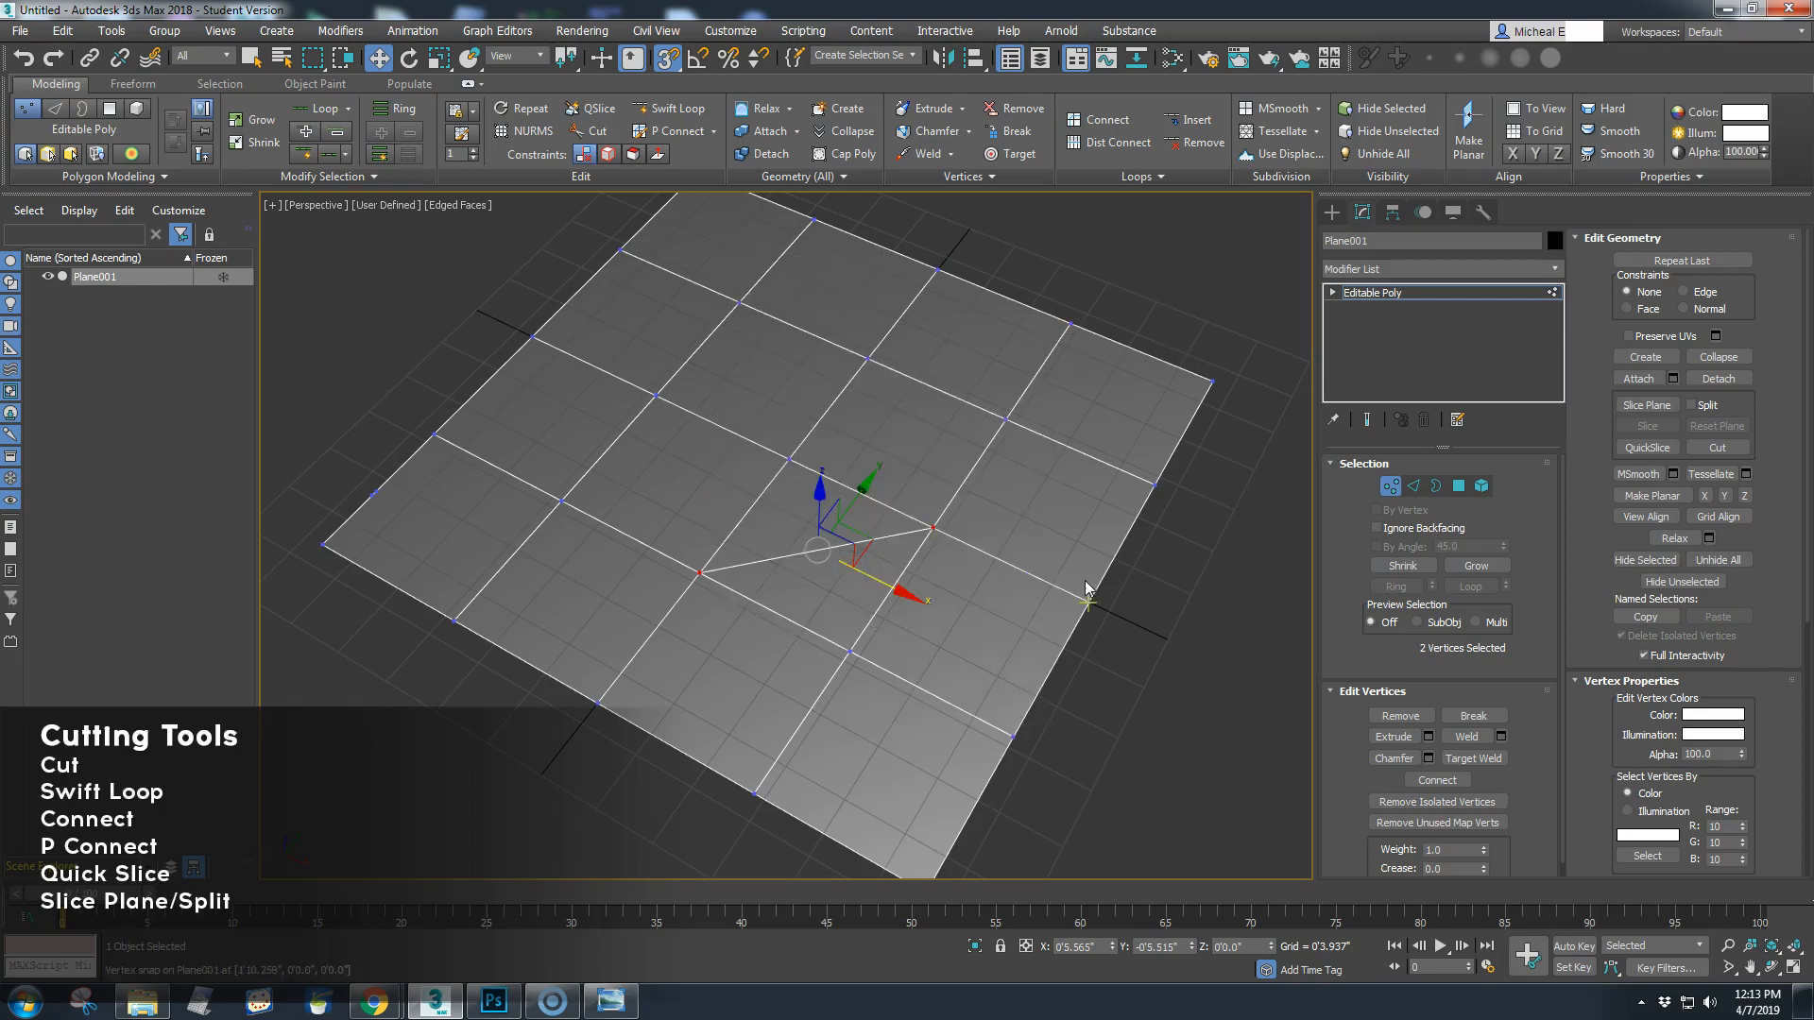
Undo the diagonal edge, clear the vertex selection and QuickSlice the plane straight across its back half
key("ctrl+z")
left_click(1075, 281)
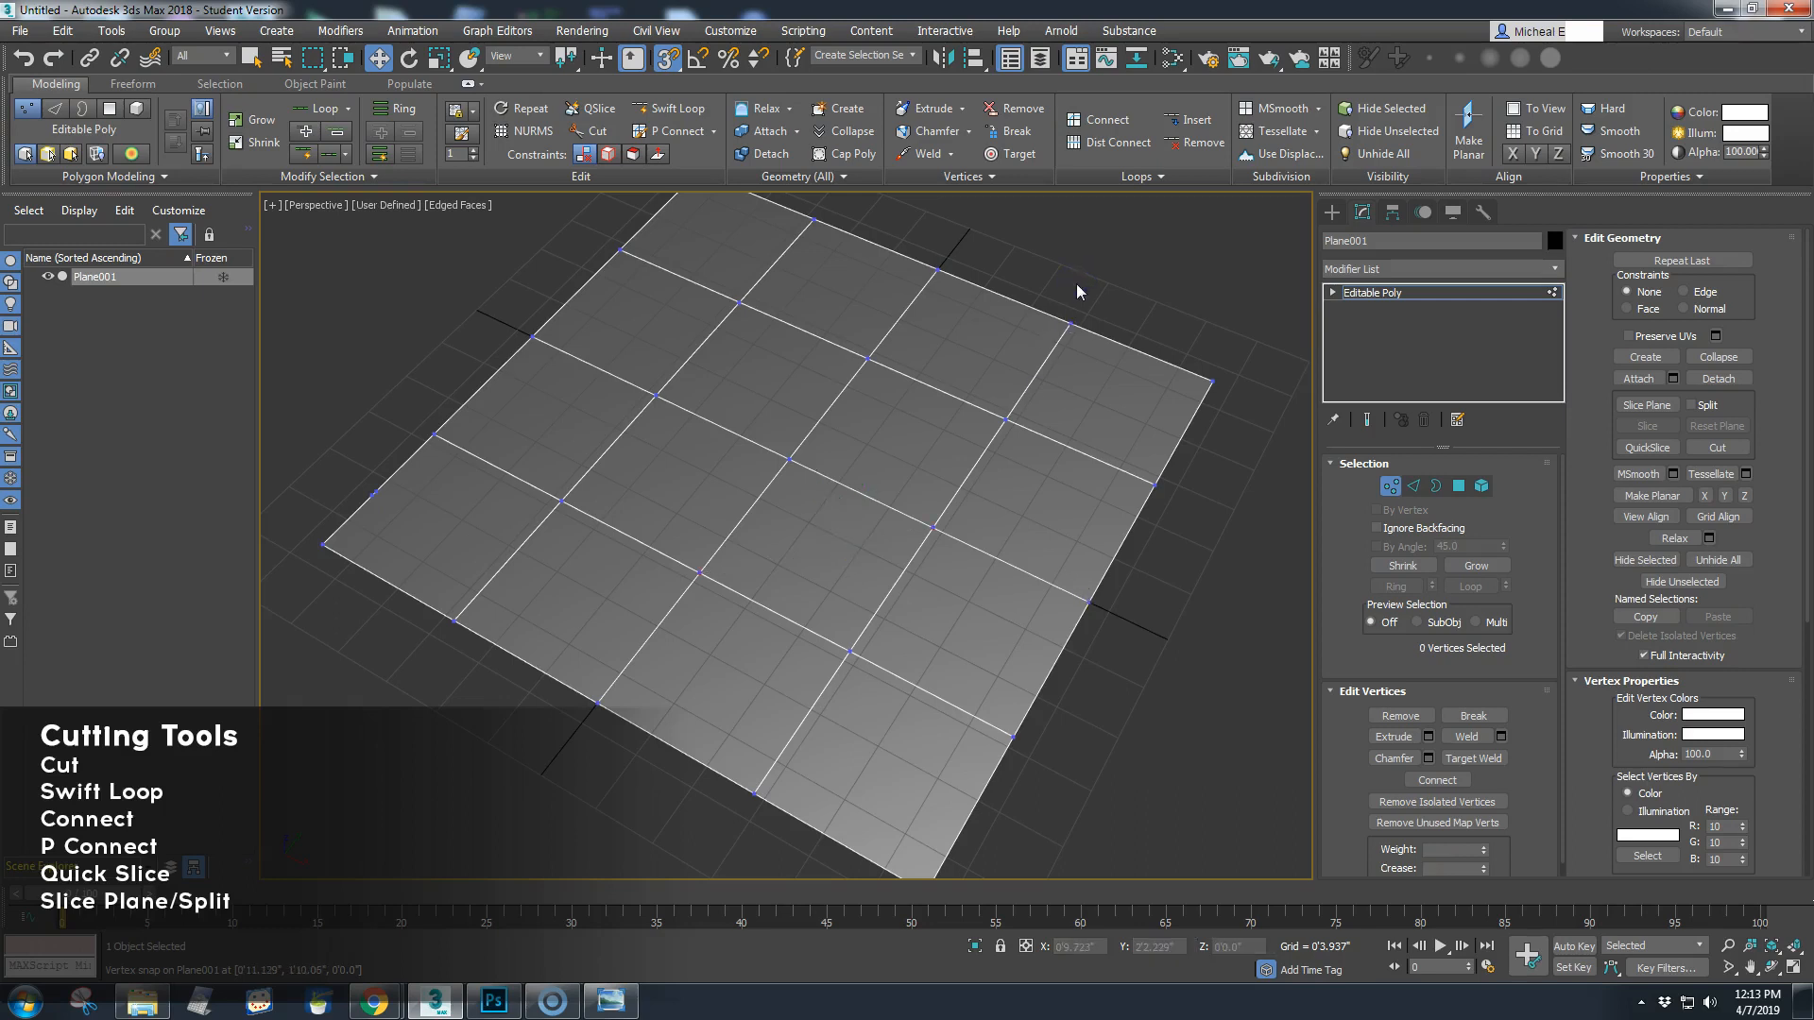
left_click(593, 114)
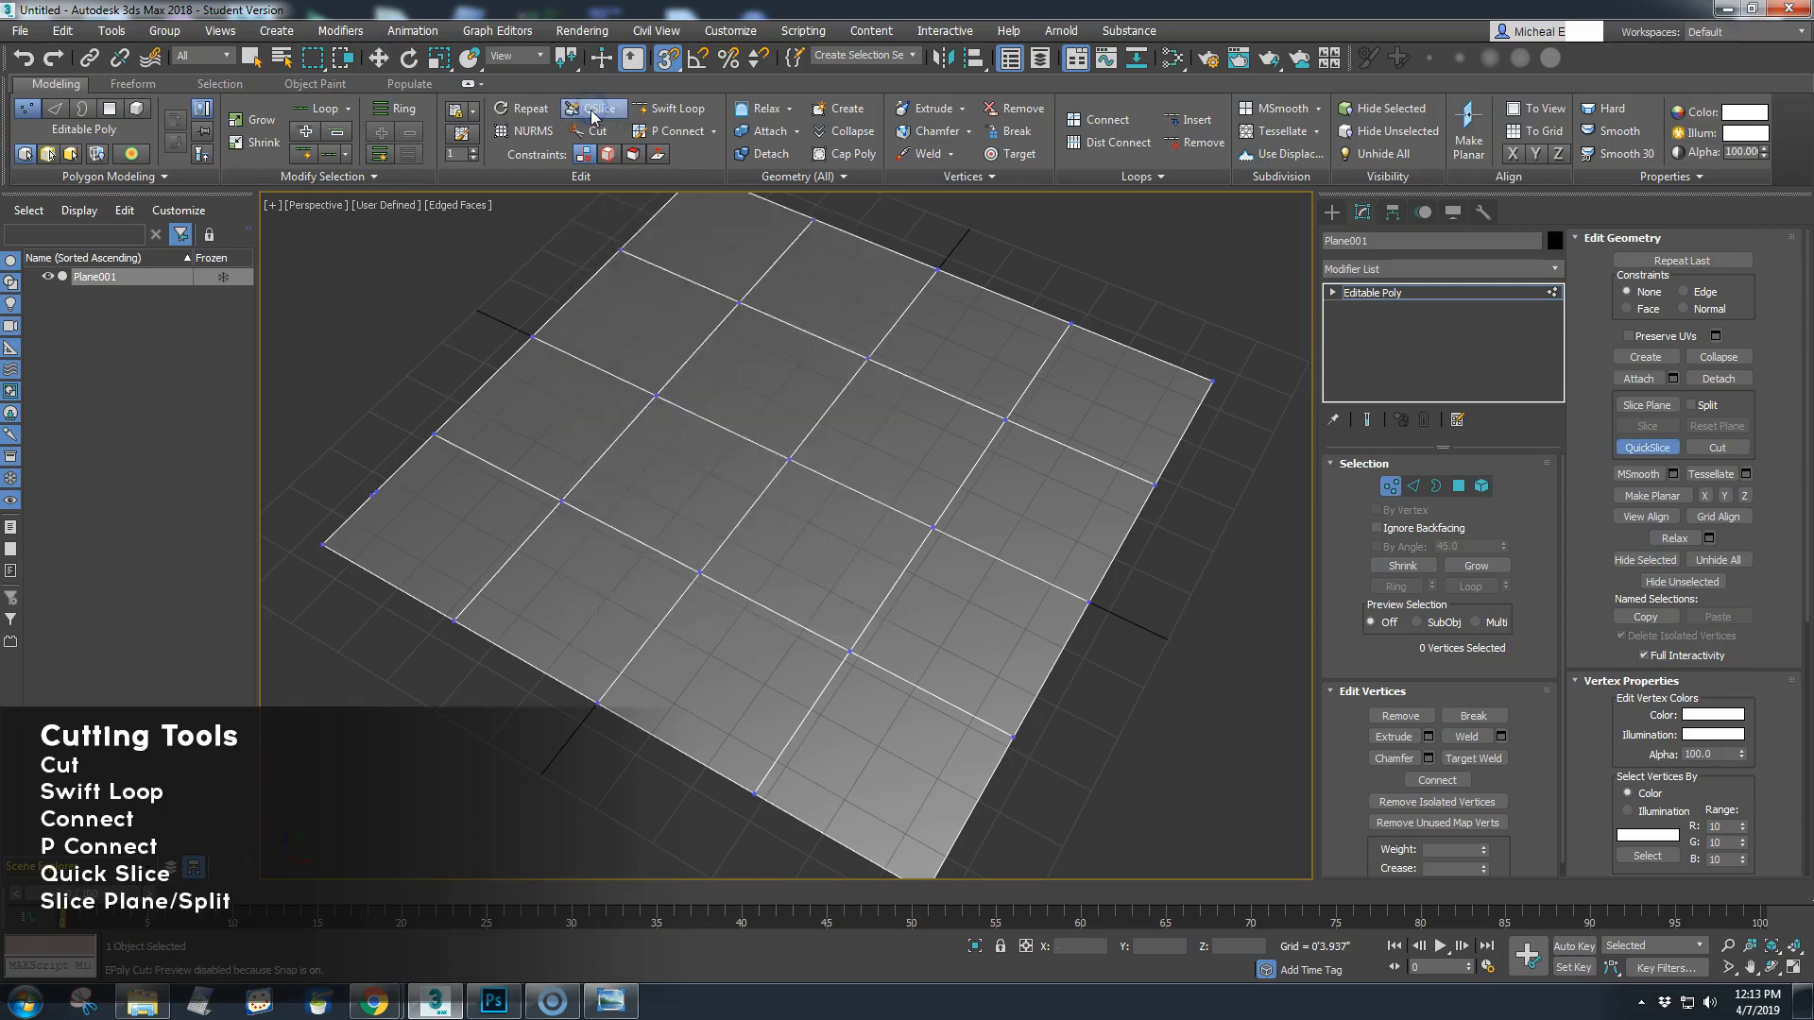
left_click(430, 366)
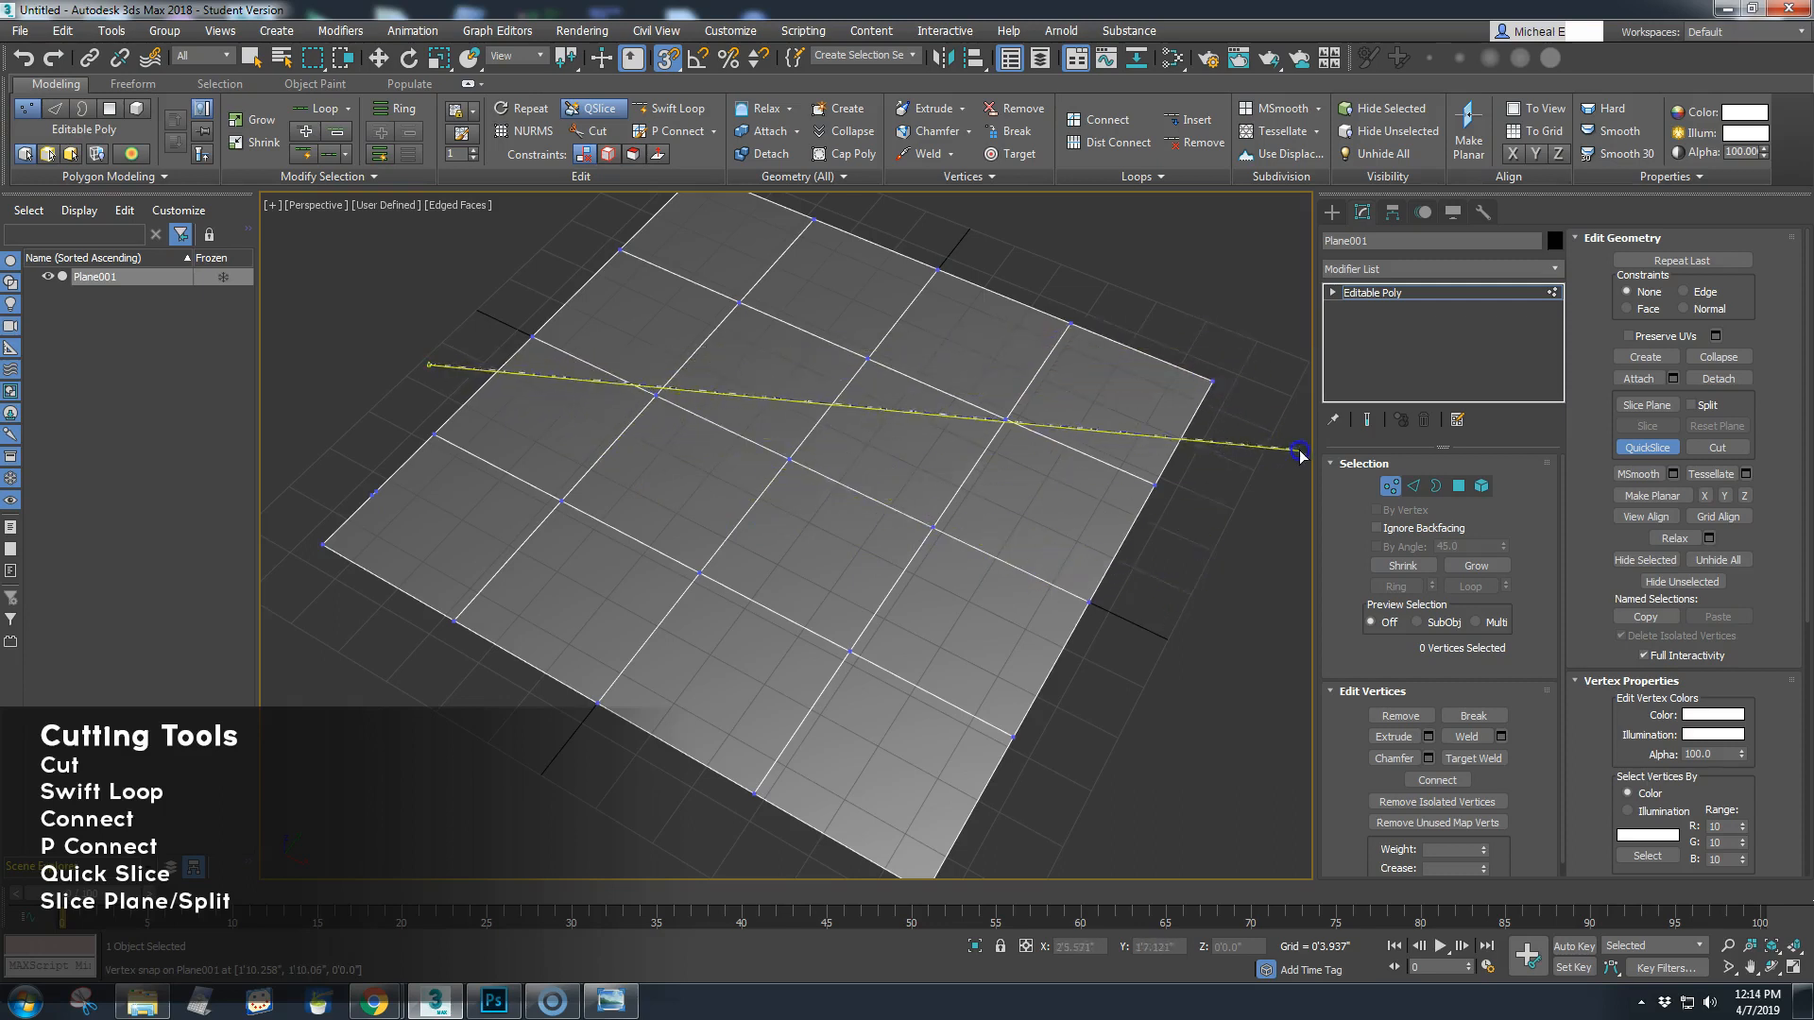
left_click(1277, 370)
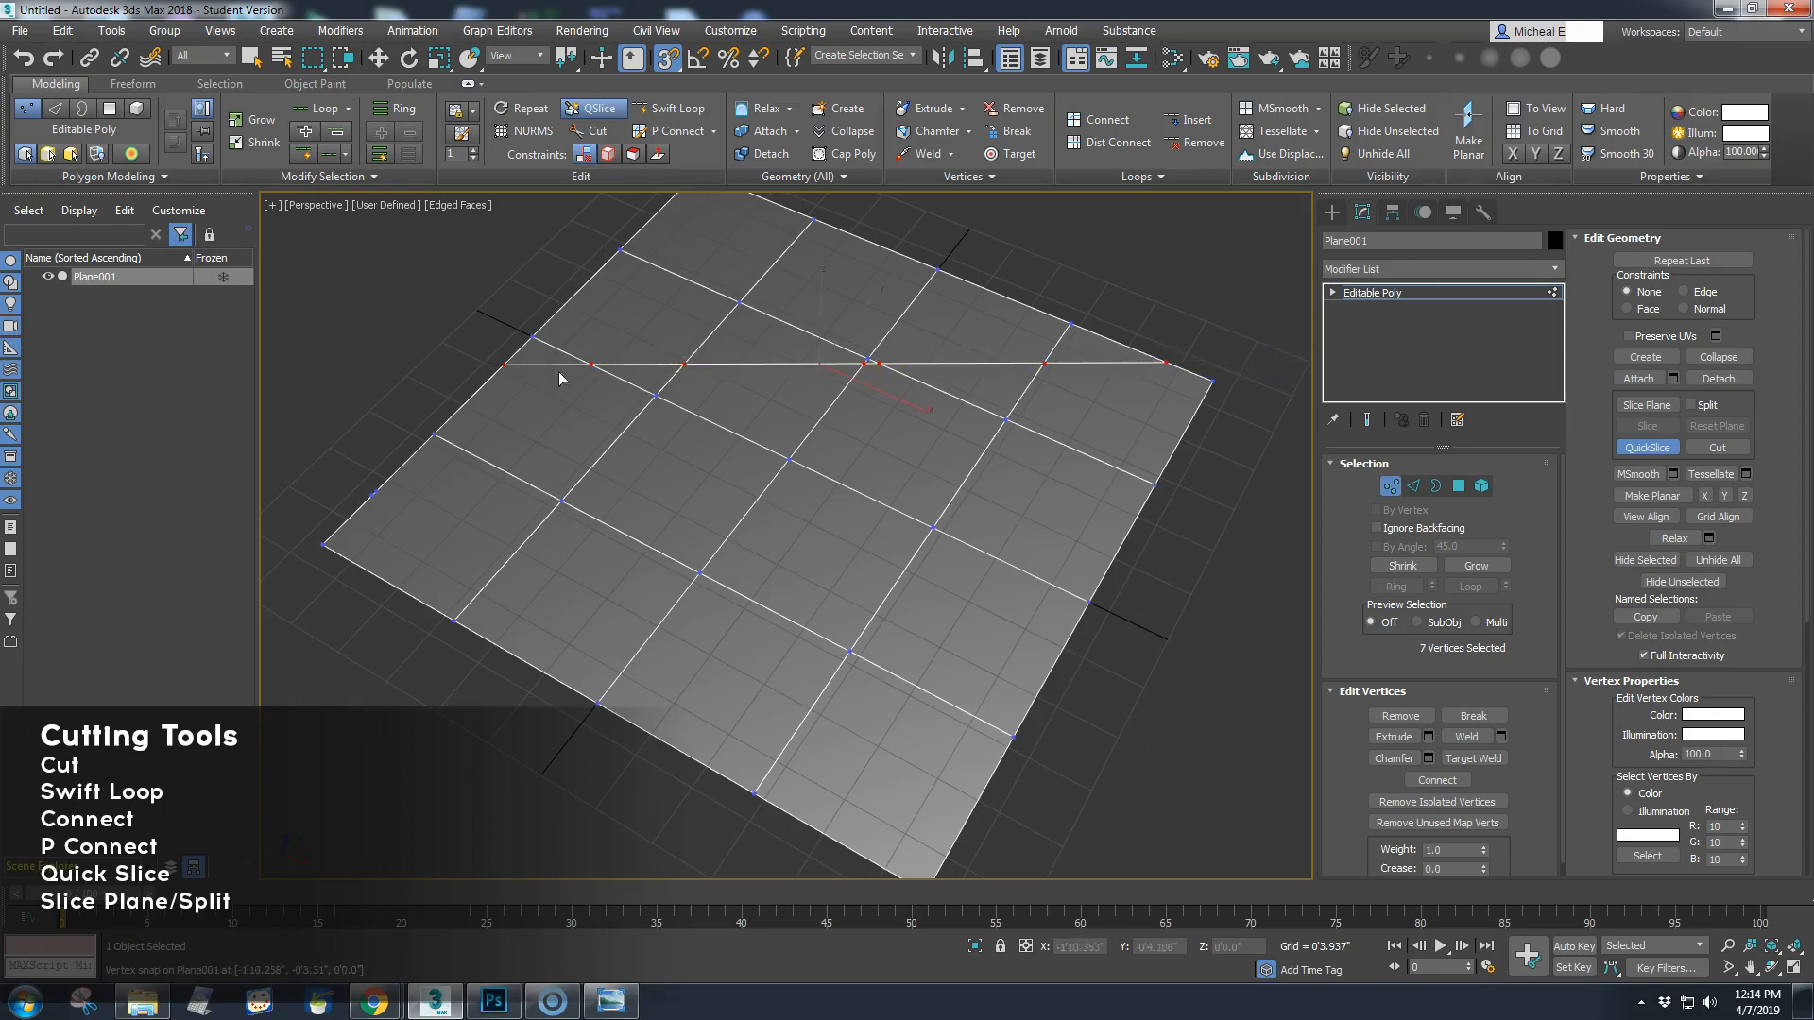
right_click(1174, 354)
At polygon level, select two adjacent polygons at the back of the plane and the front polygon of the same column
left_click(1459, 485)
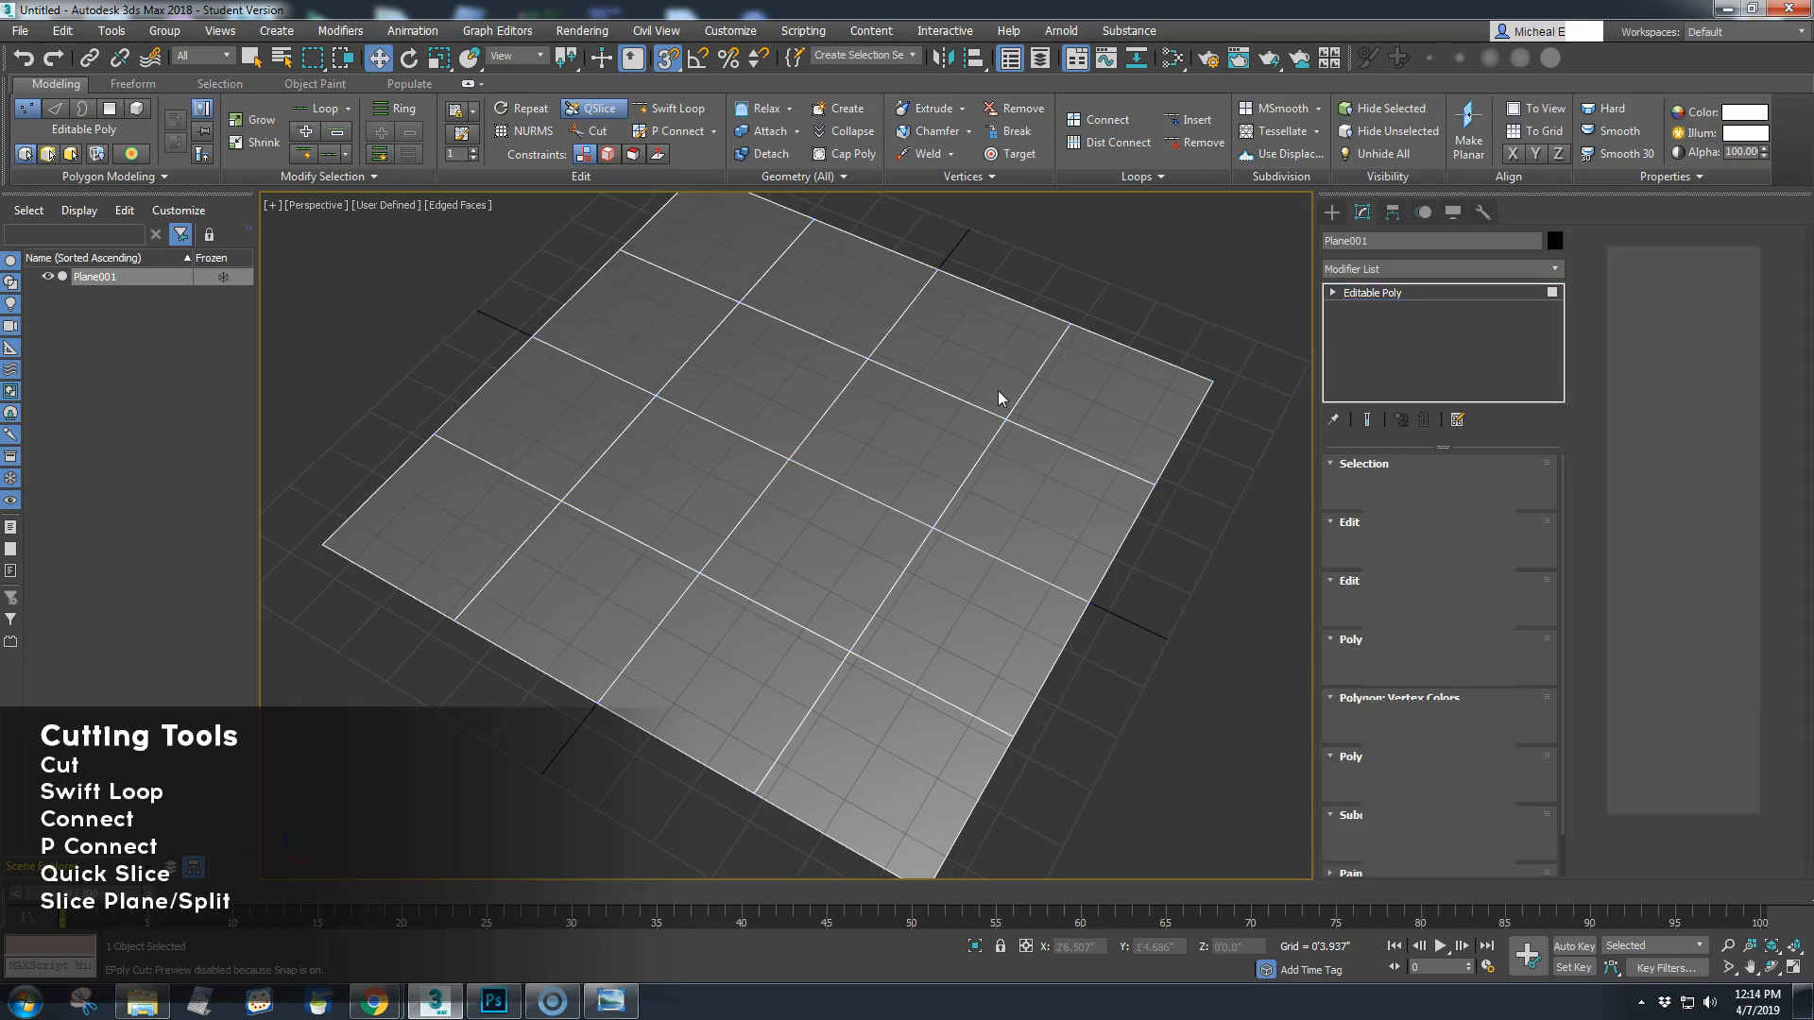
key("w")
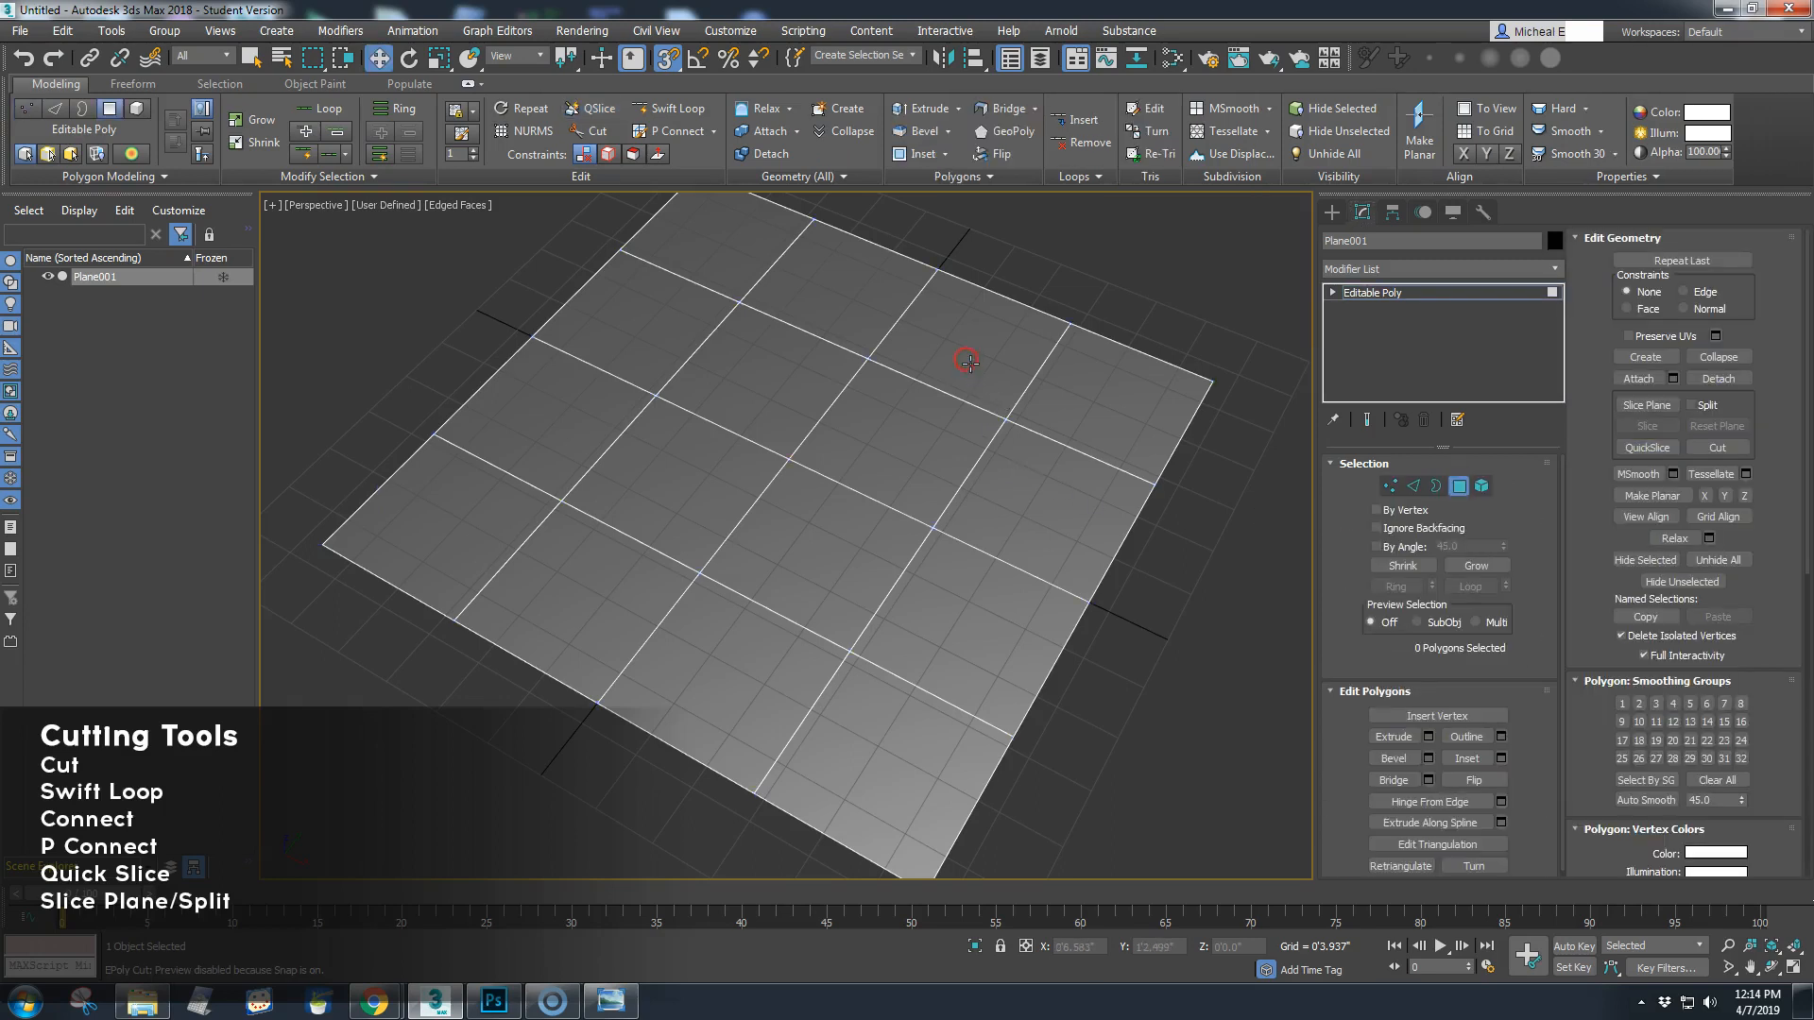
left_click(968, 368)
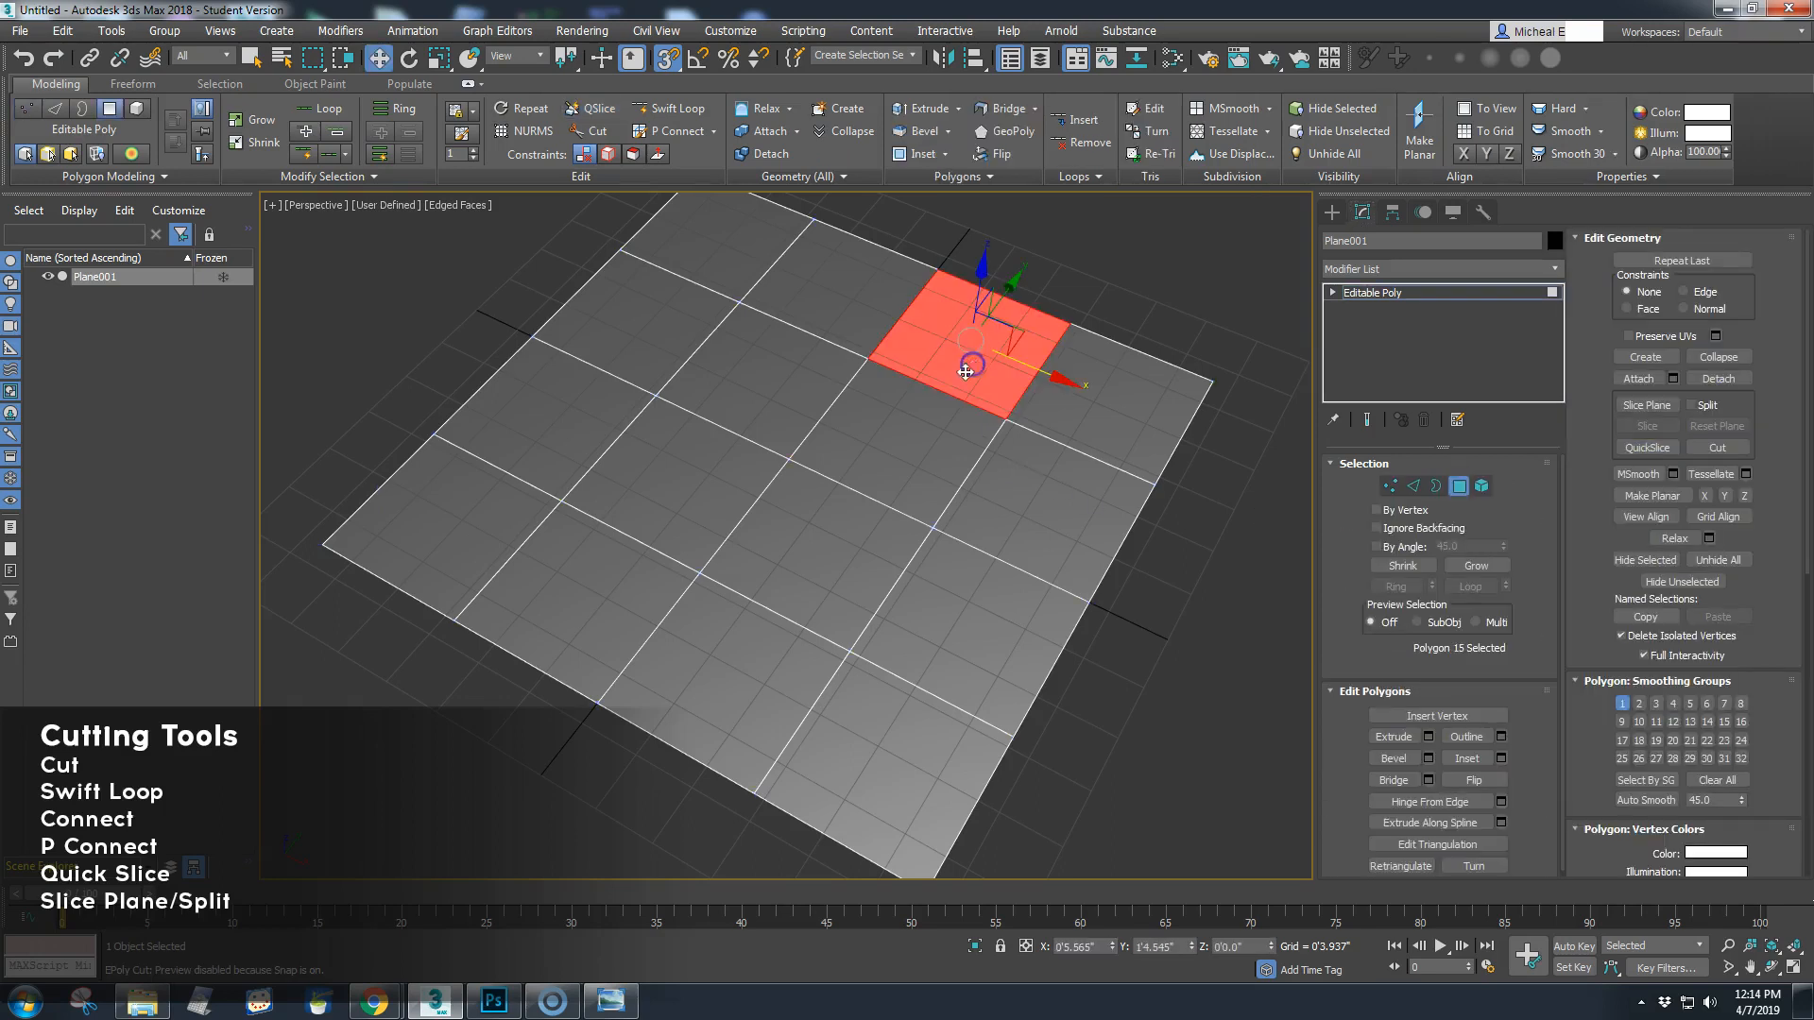
left_click(884, 443, "ctrl")
left_click(725, 683, "ctrl")
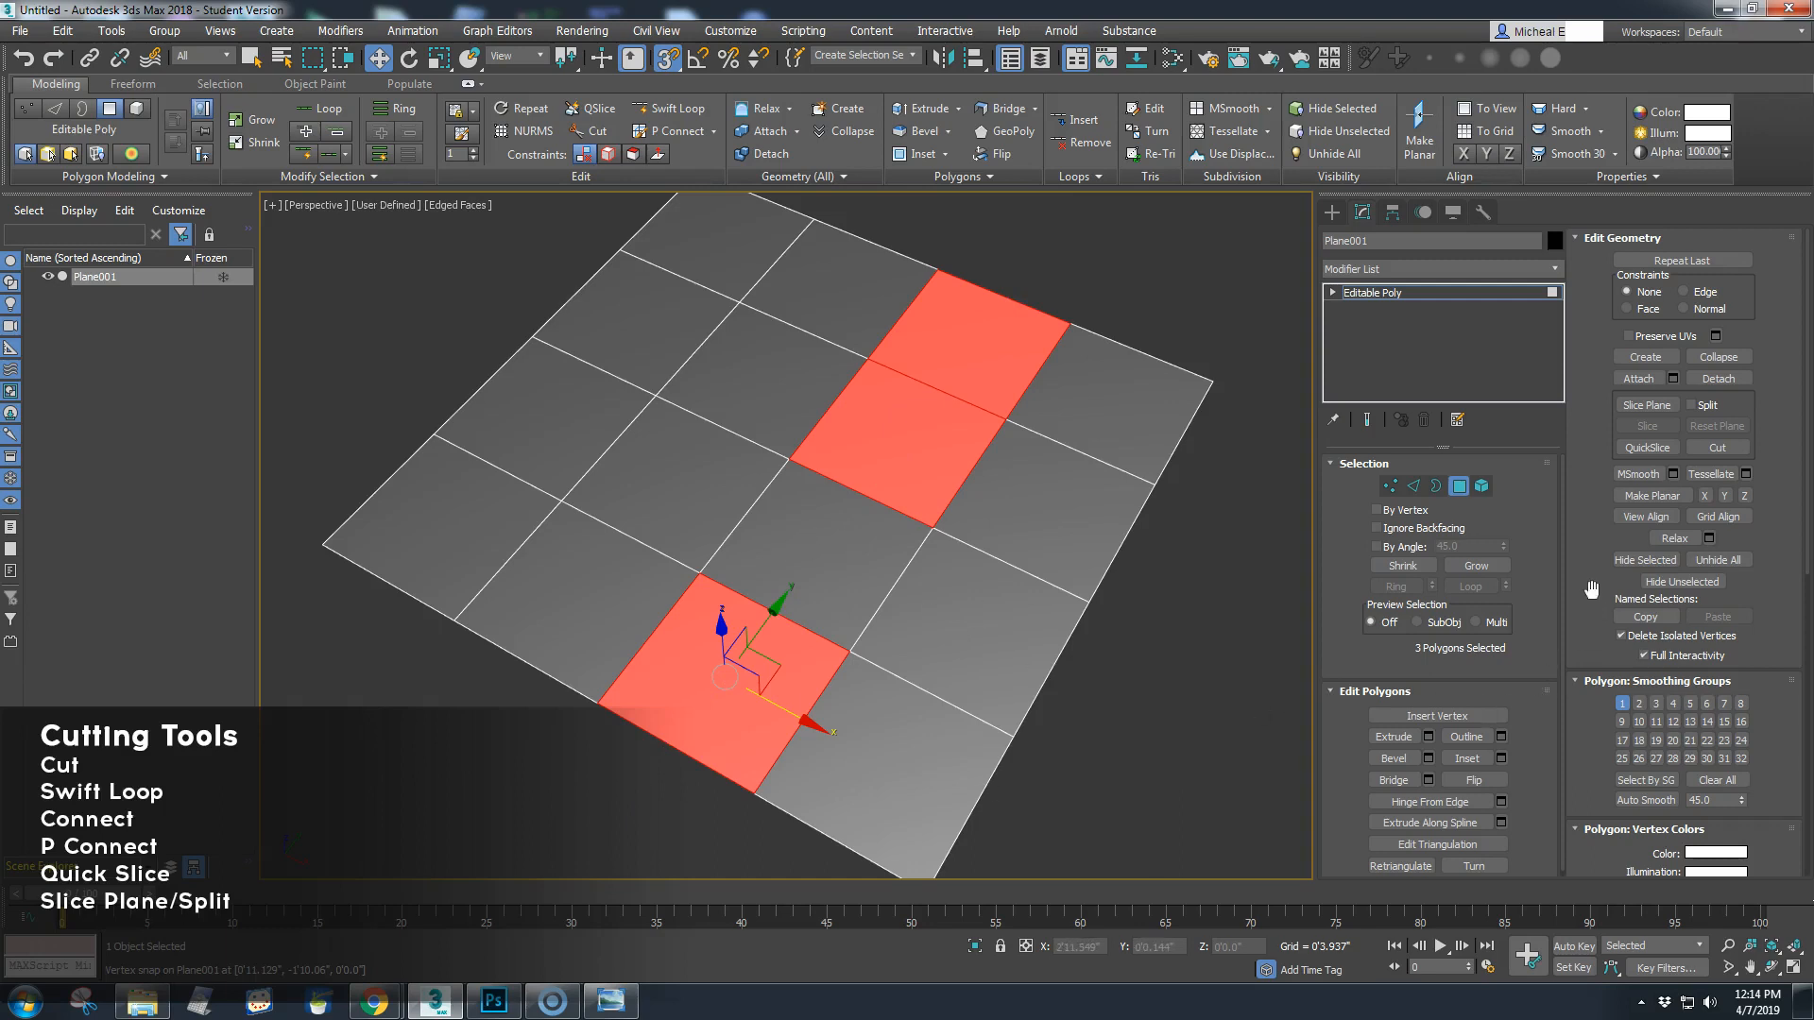
Activate the slice plane for the selected polygons and reset it to the plane's centre
left_click(1636, 407)
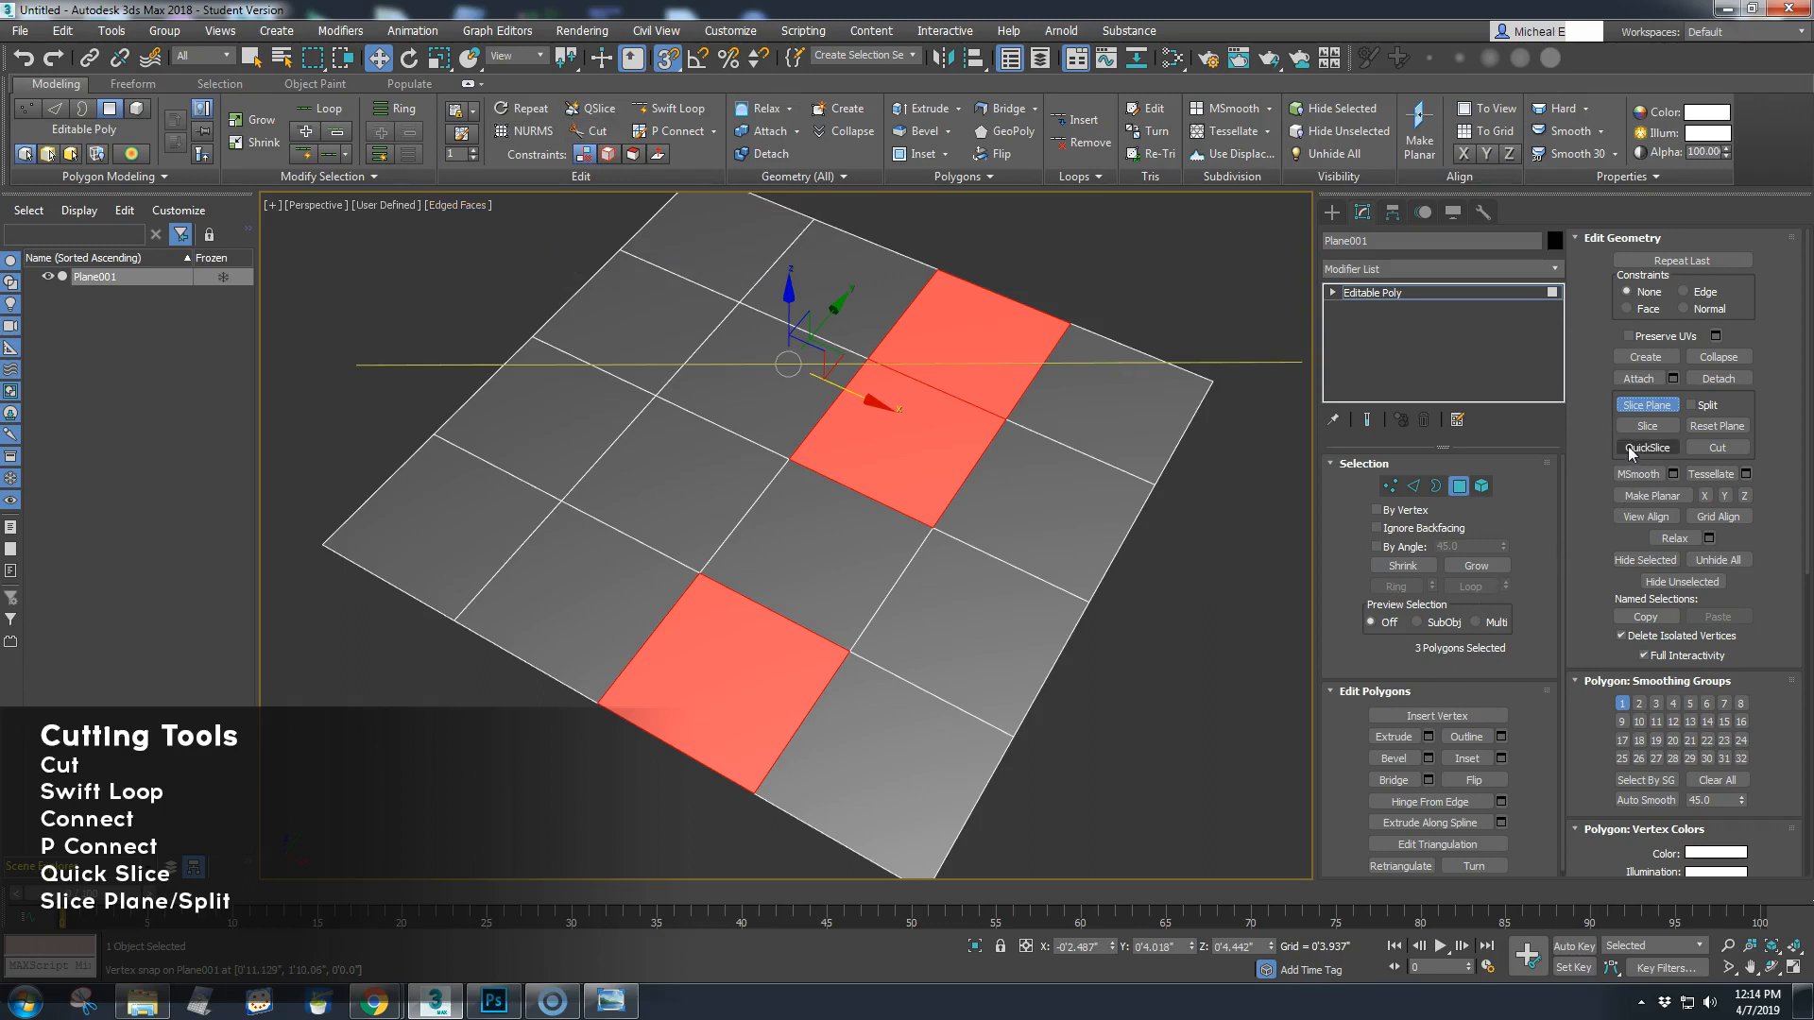
middle_click_drag(1107, 725, 1018, 707, "alt")
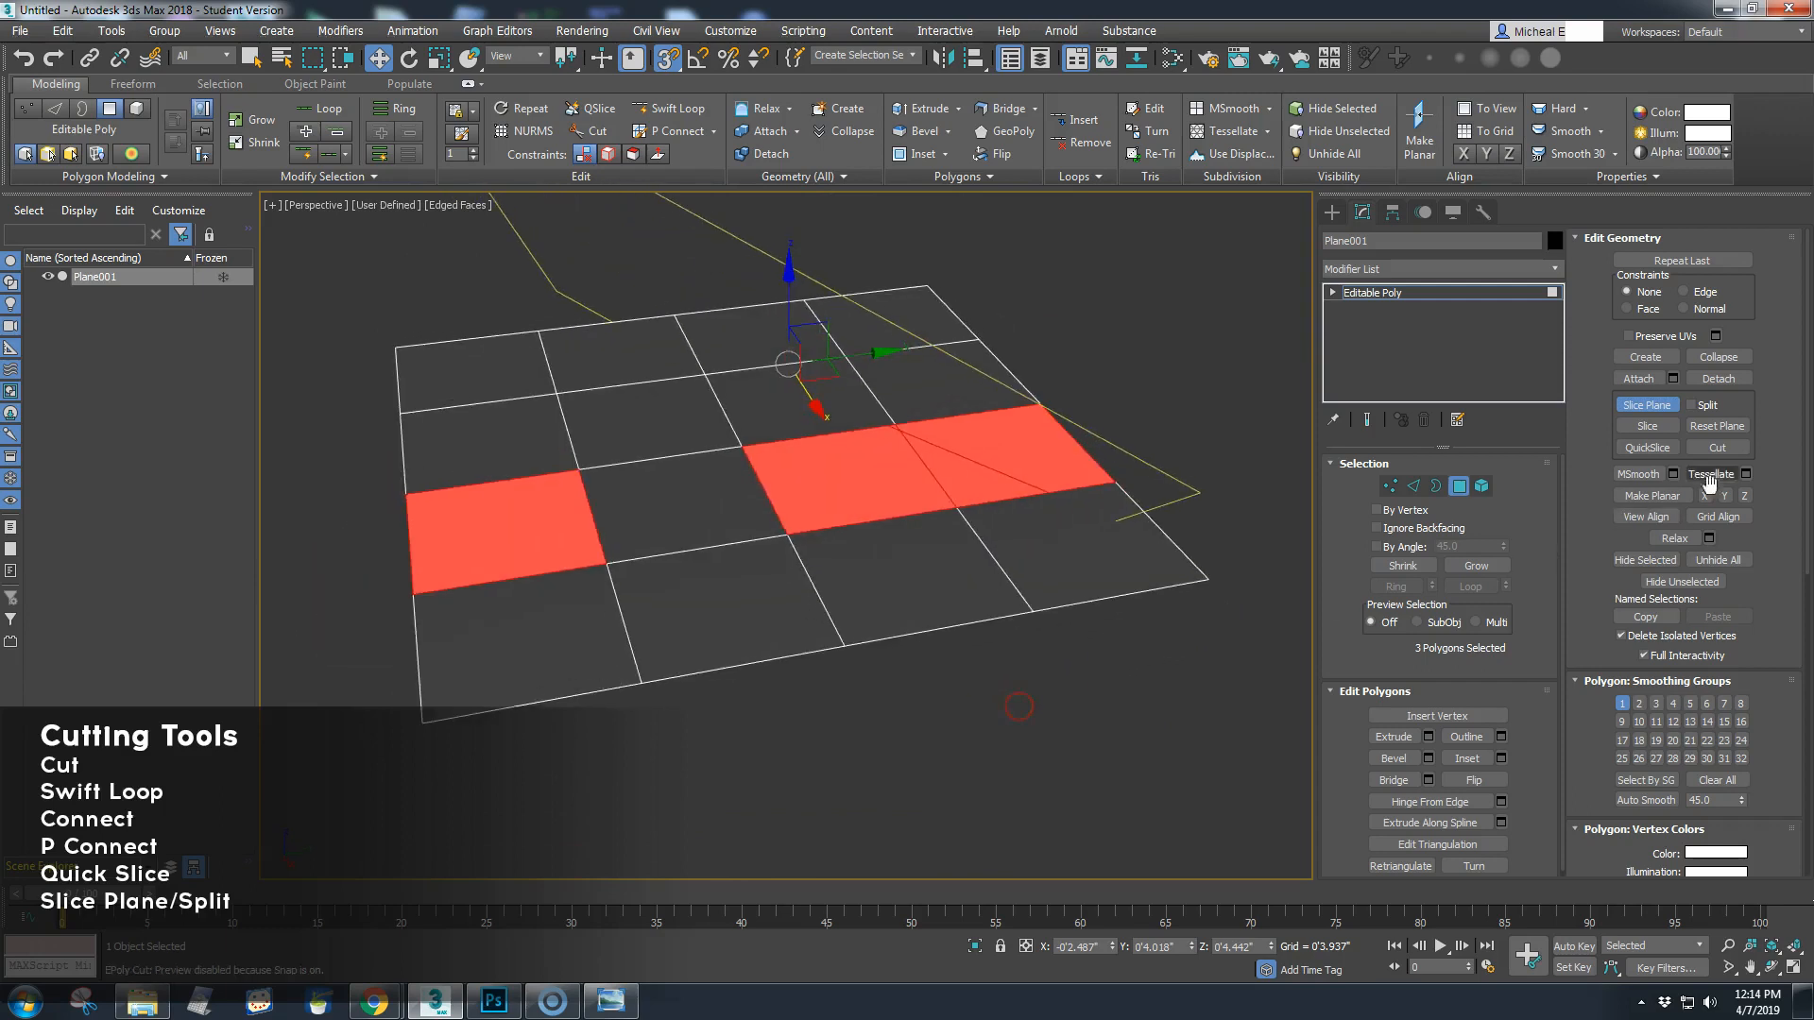
left_click(1715, 428)
middle_click_drag(680, 746, 718, 733, "alt")
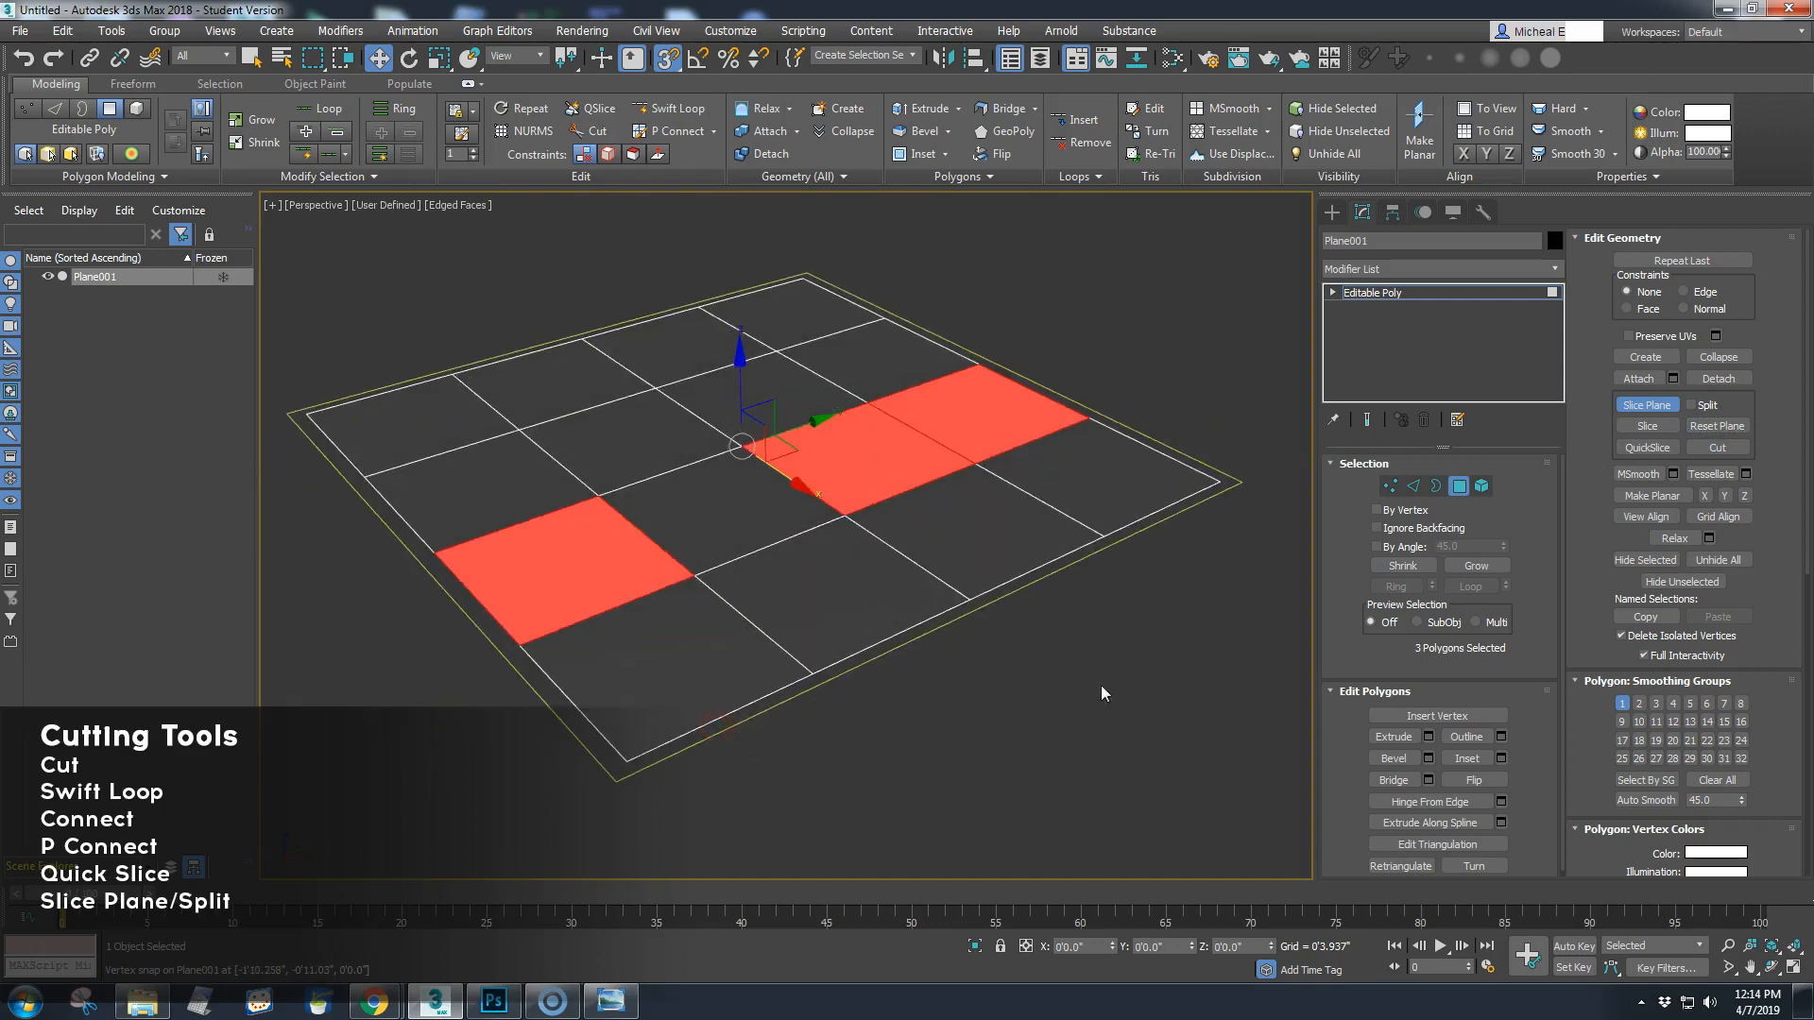
Turn on angle snapping and rotate the slice plane about its Y axis until it stands vertical
left_click(697, 59)
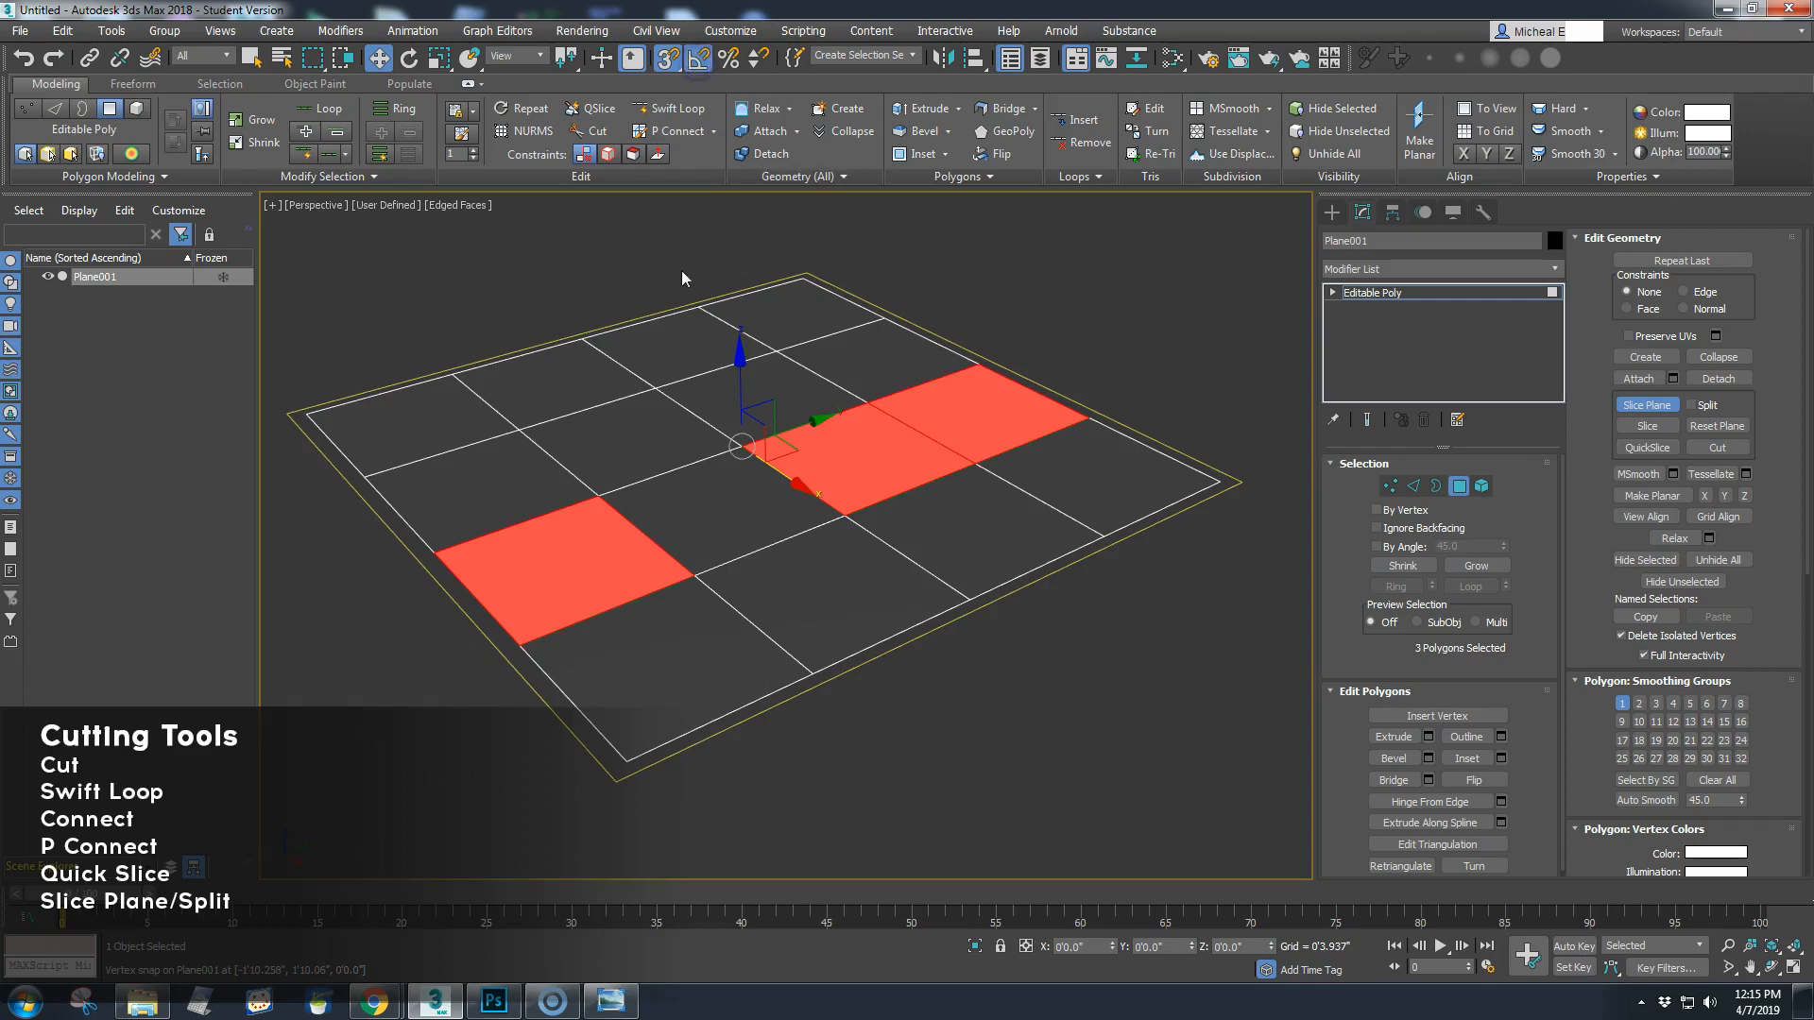
right_click(580, 266)
left_click(603, 294)
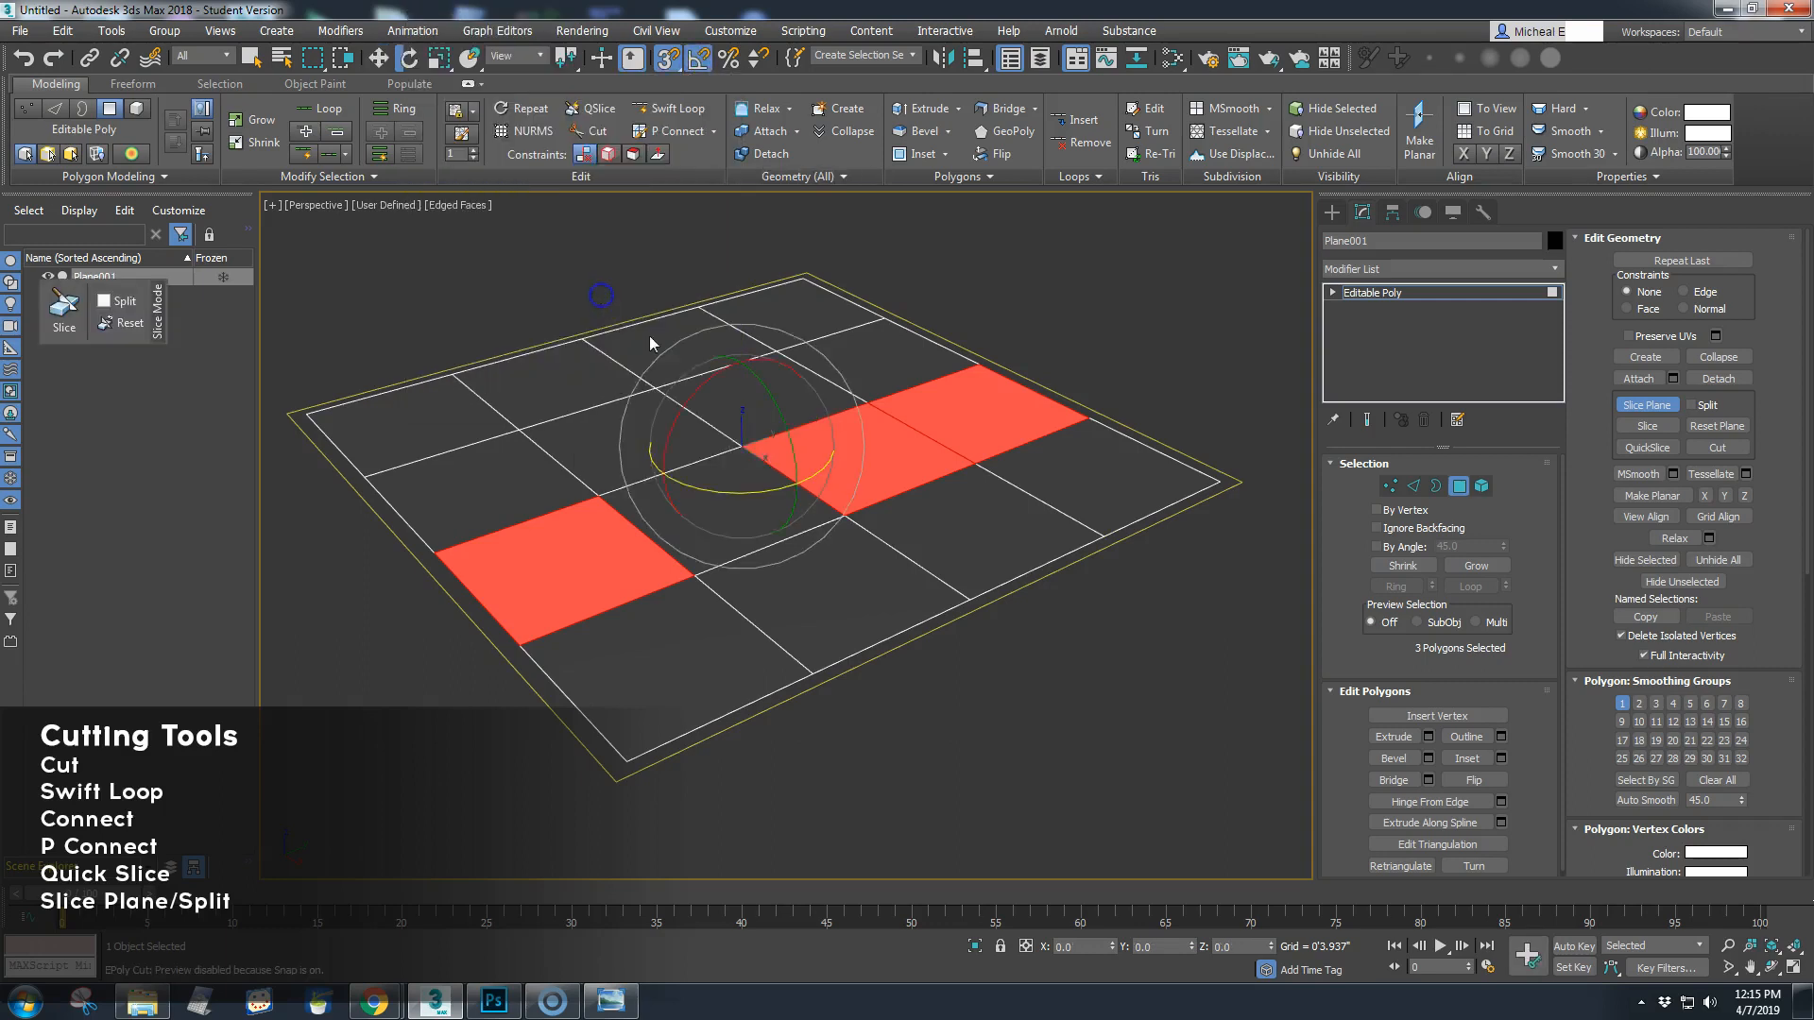
left_click_drag(762, 393, 806, 464)
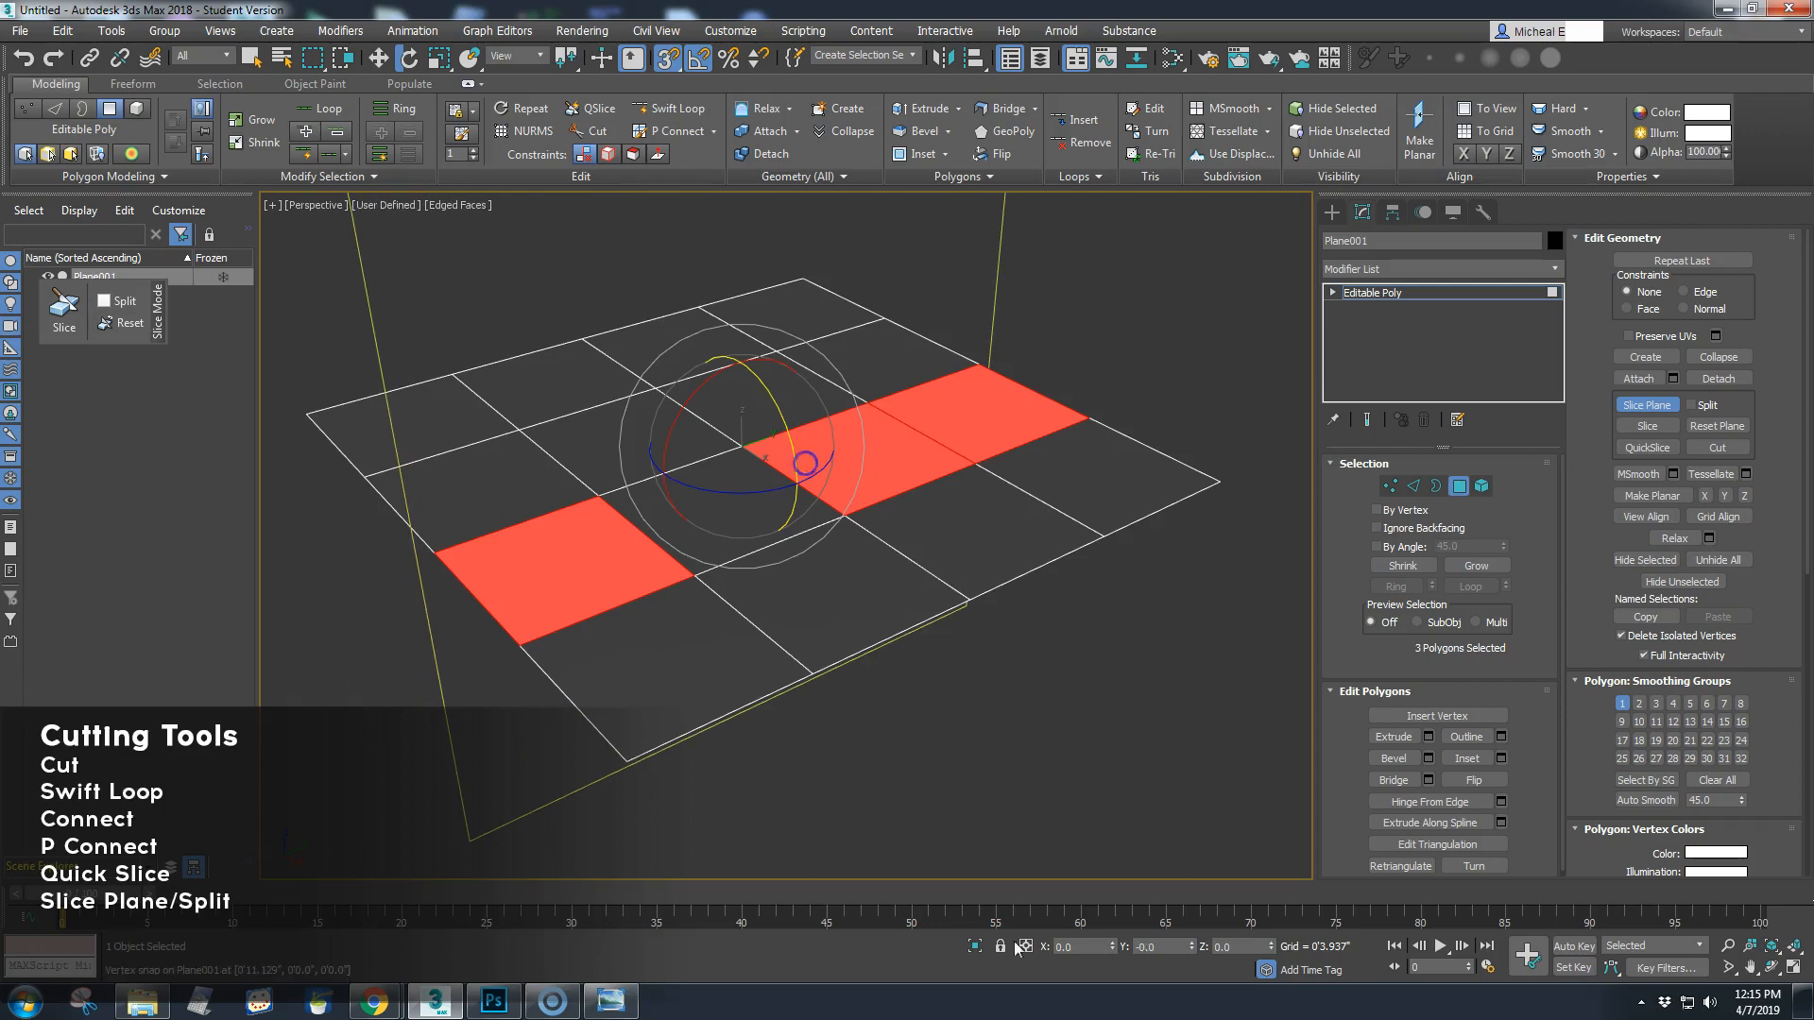
key("ctrl+z")
double_click(1141, 945)
left_click_drag(791, 446, 770, 360)
With vertex snapping off, move the slice plane along X to about 0'6.159" and slice the three selected polygons
right_click(310, 531)
left_click(316, 542)
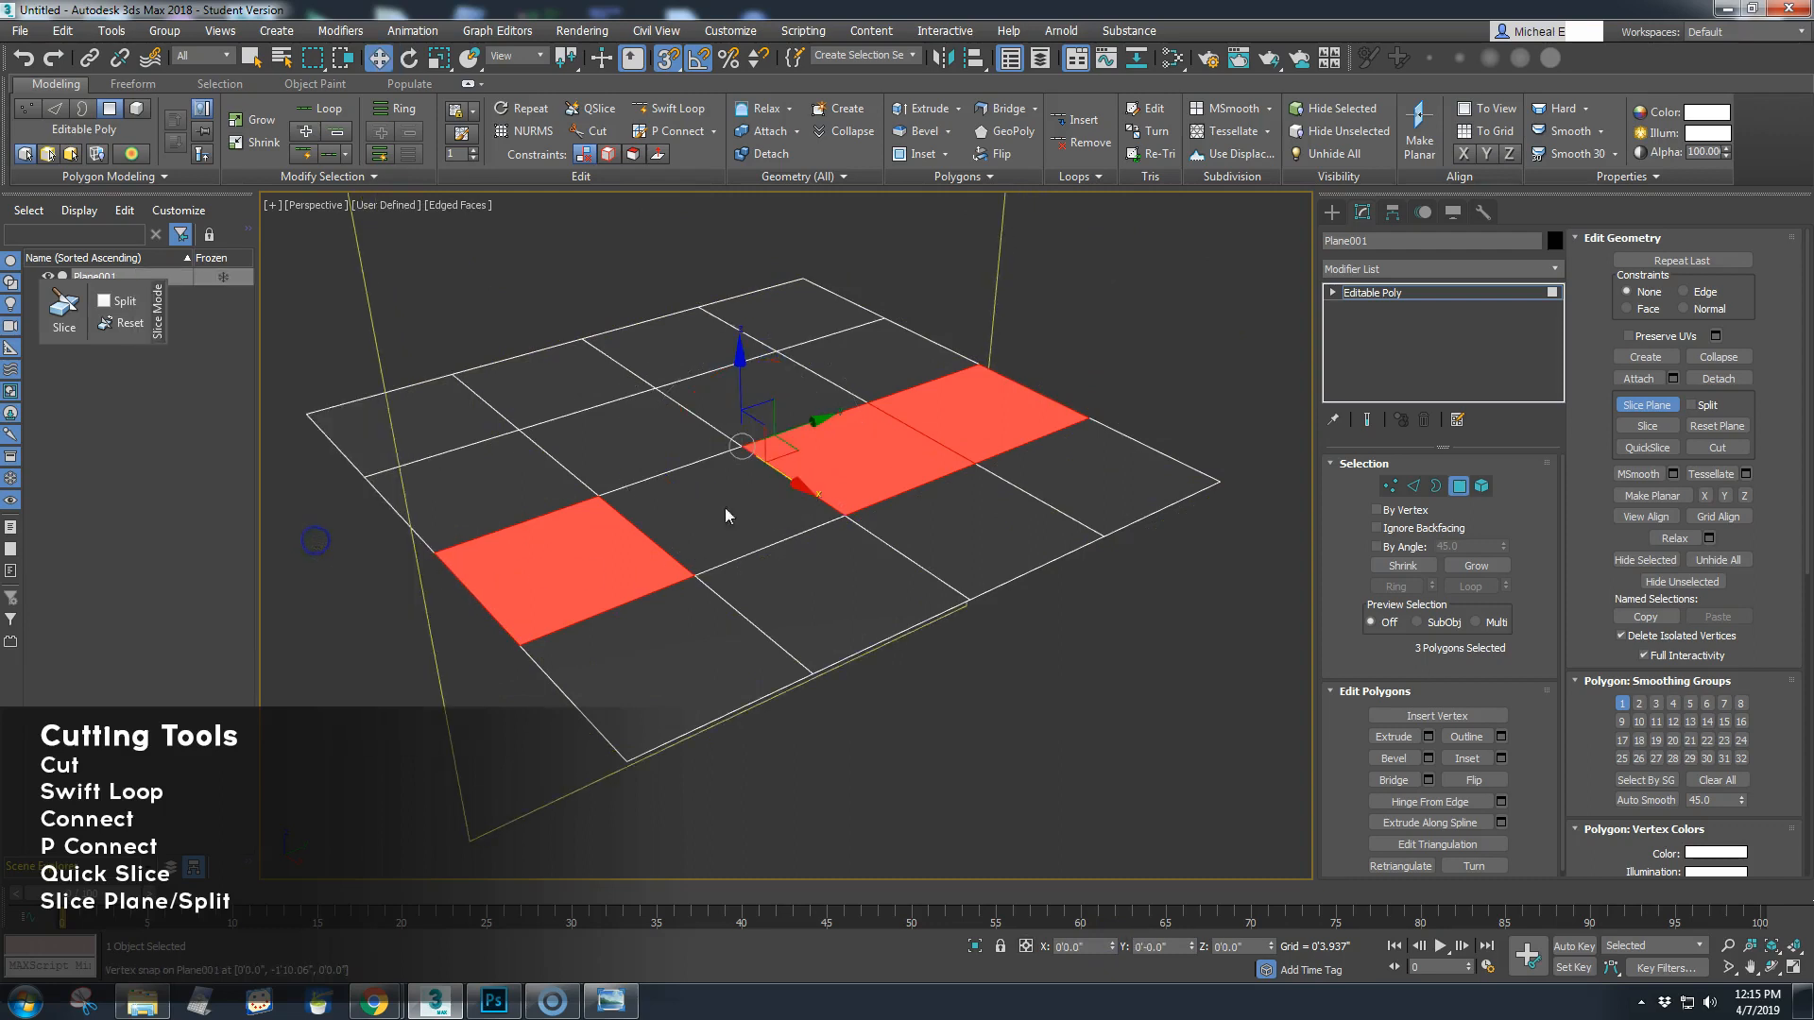
left_click_drag(794, 485, 863, 536)
mouse_move(916, 705)
middle_mouse_down("alt")
mouse_move(955, 746)
mouse_move(920, 759)
middle_mouse_up("alt")
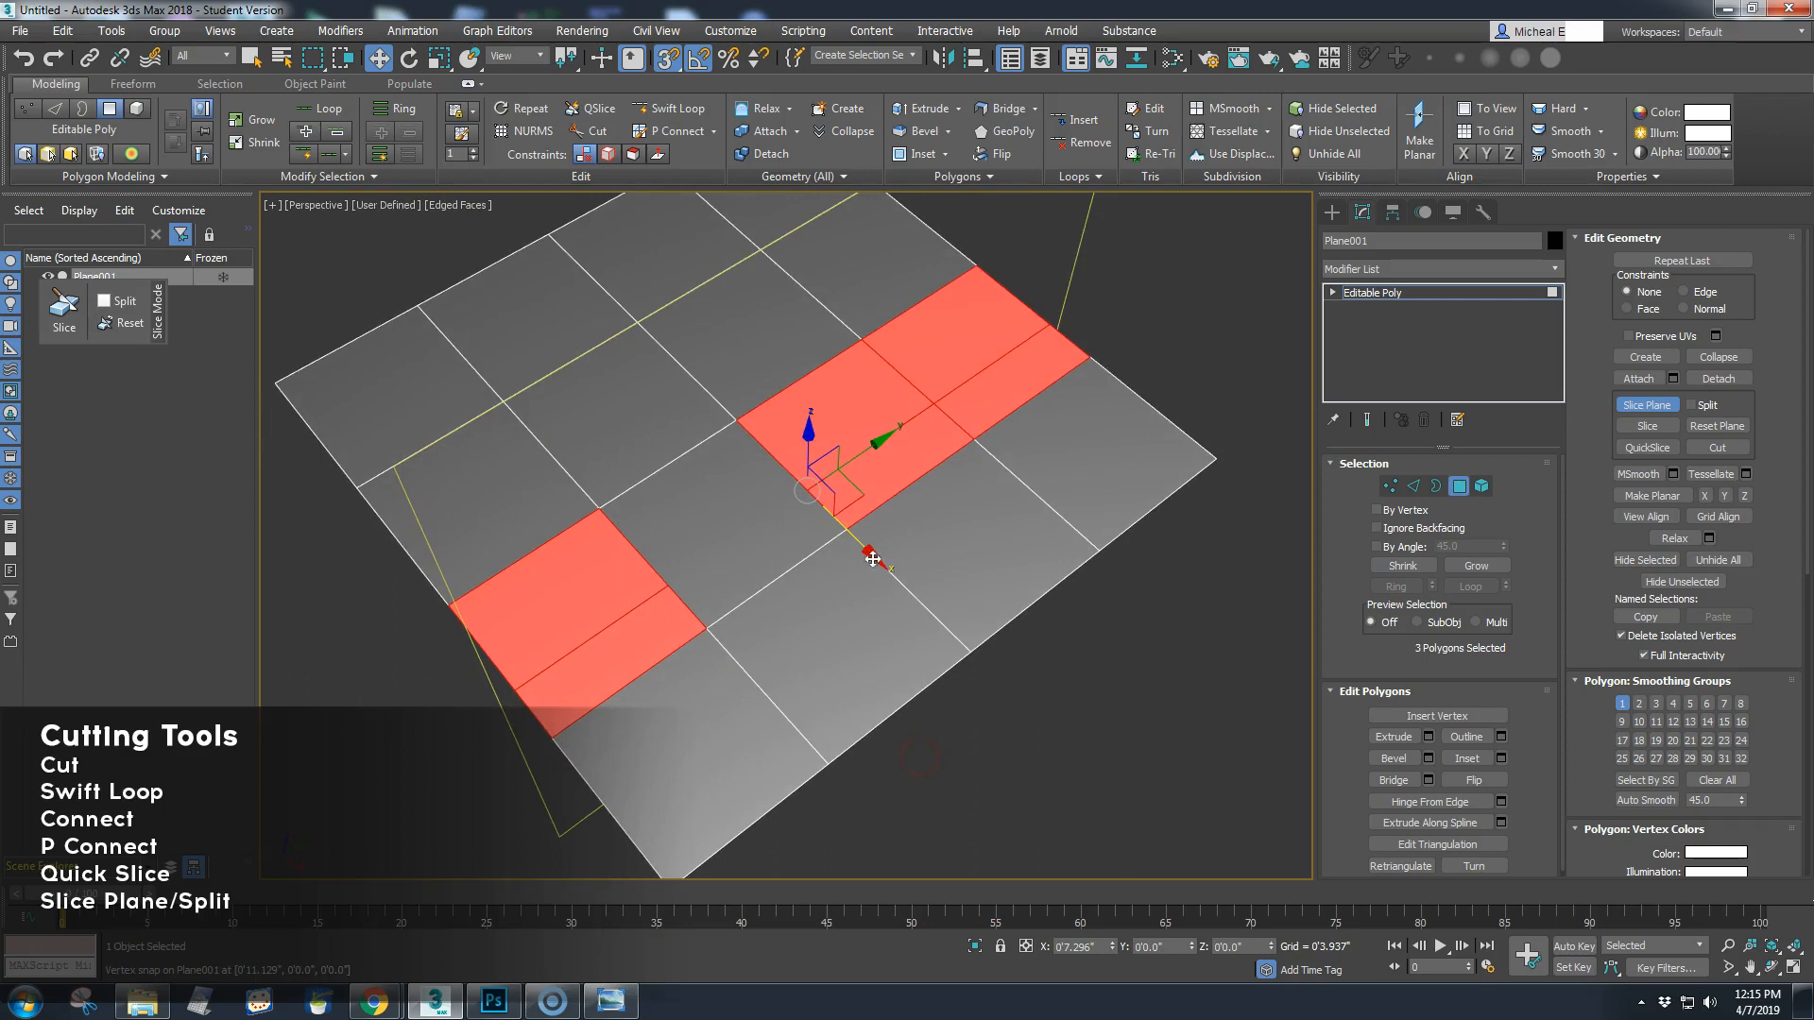
left_click_drag(870, 555, 948, 701)
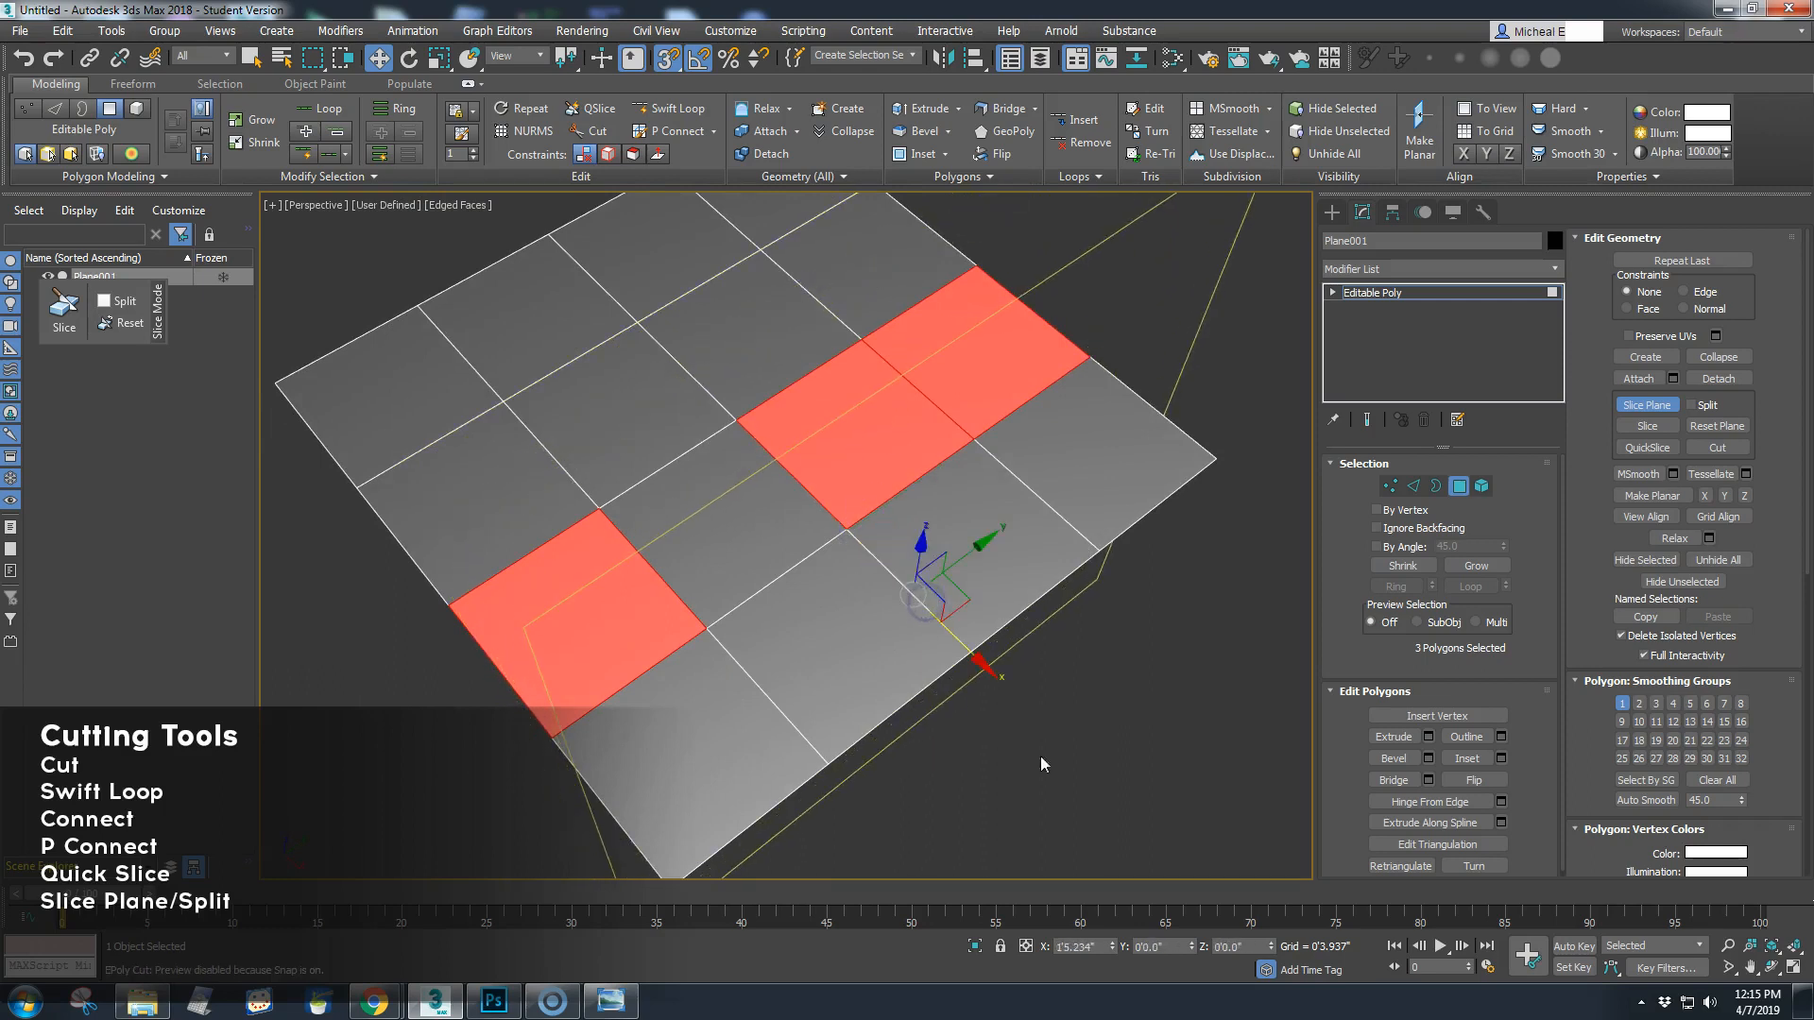
middle_click_drag(1004, 737, 1022, 731, "alt")
left_click_drag(989, 651, 798, 572)
key("s")
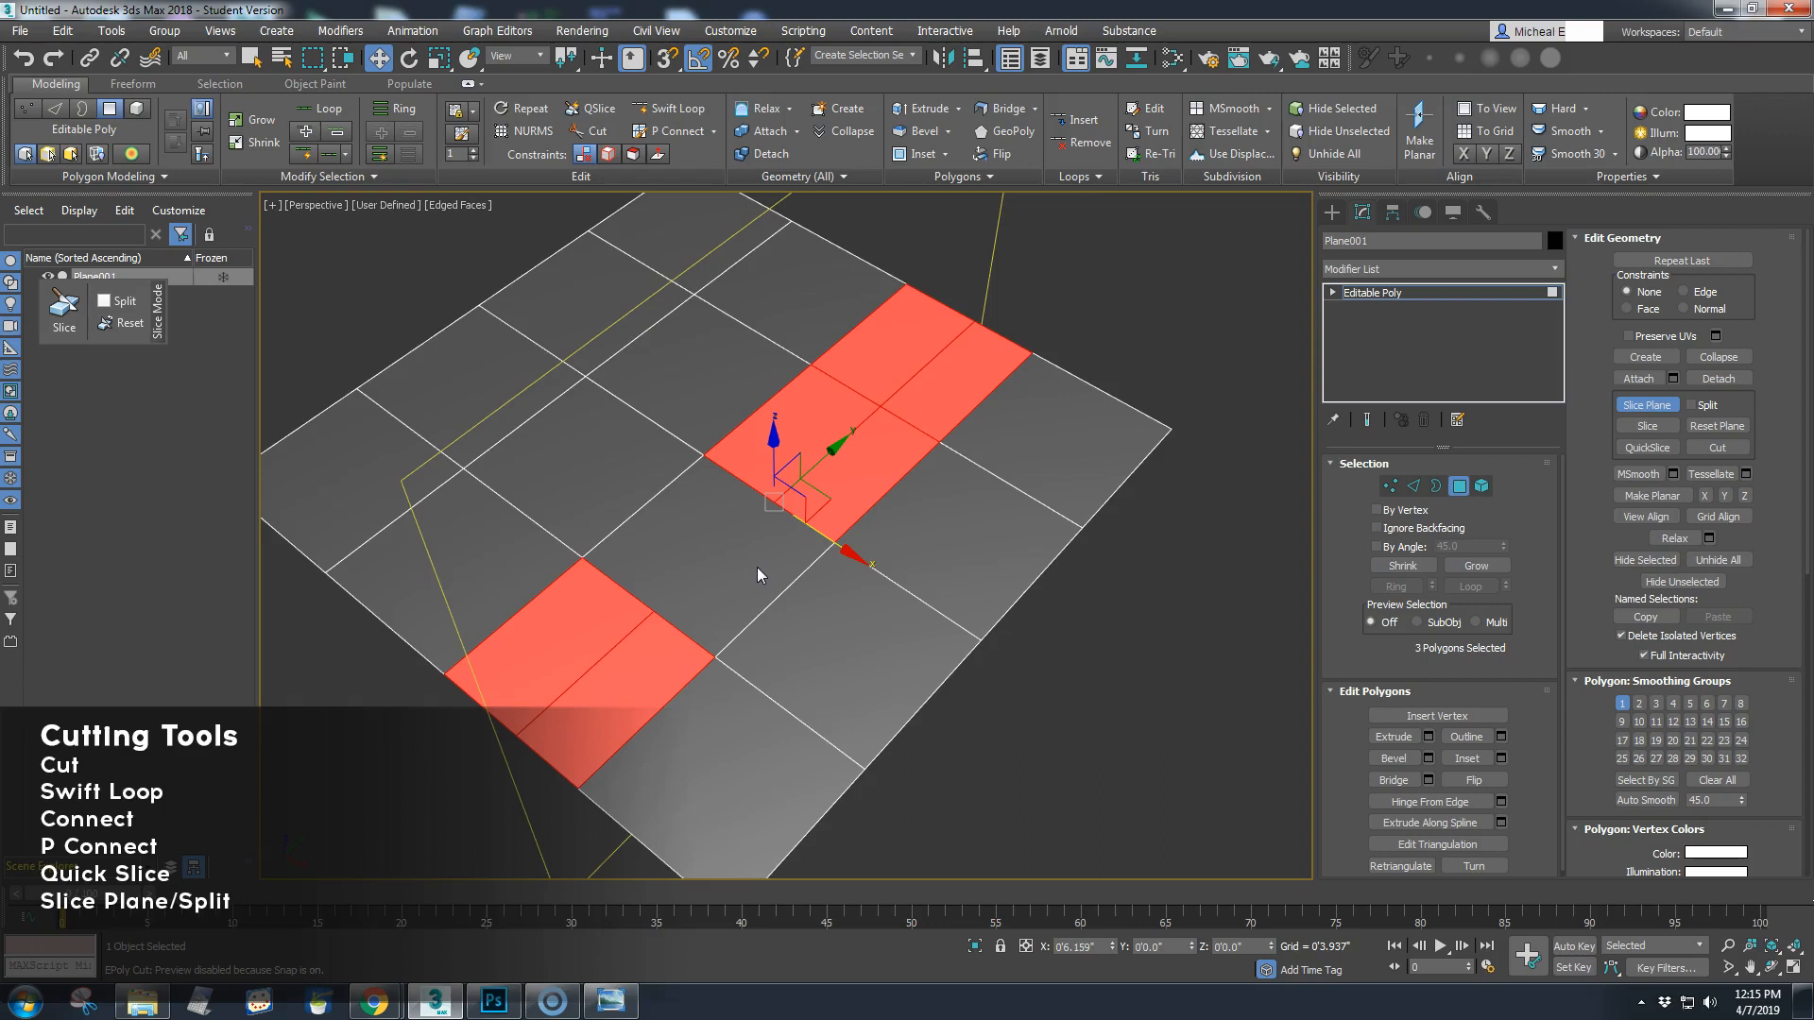
left_click(1646, 427)
left_click(1459, 486)
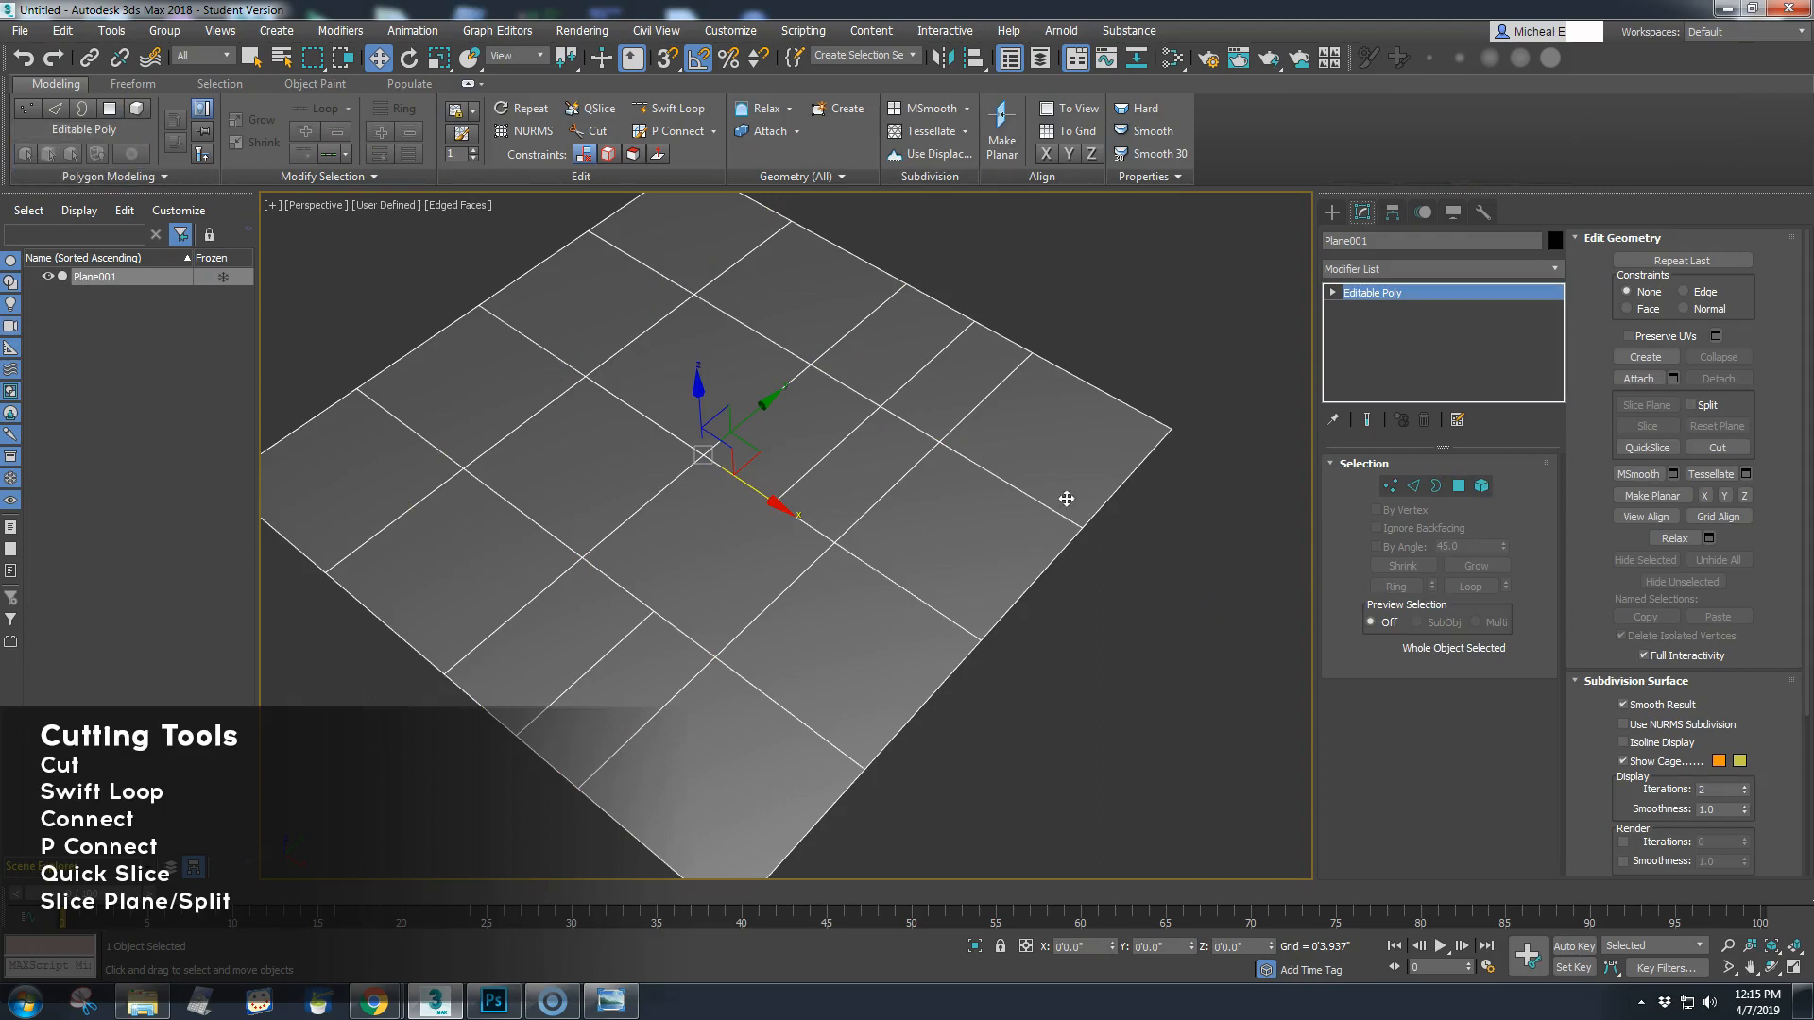
At polygon level, select the whole row of four polygons along the plane's outer edge on the positive X side
left_click(1459, 485)
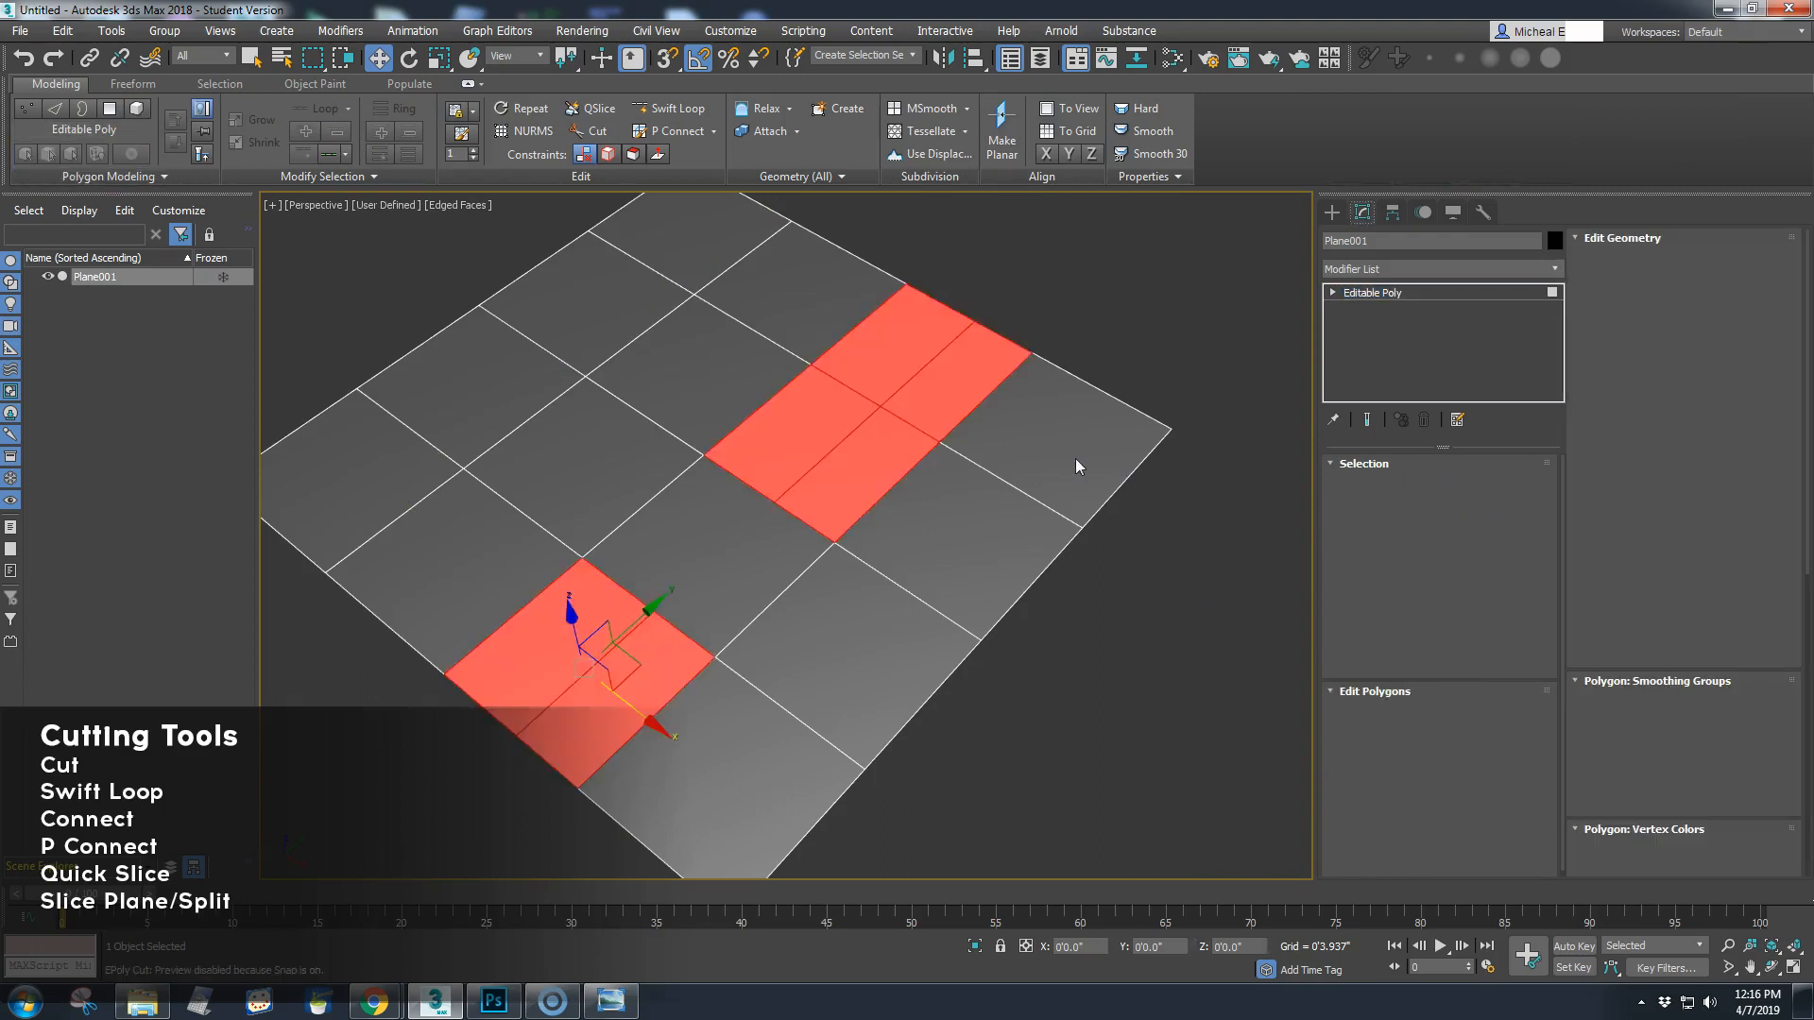
left_click(1075, 458)
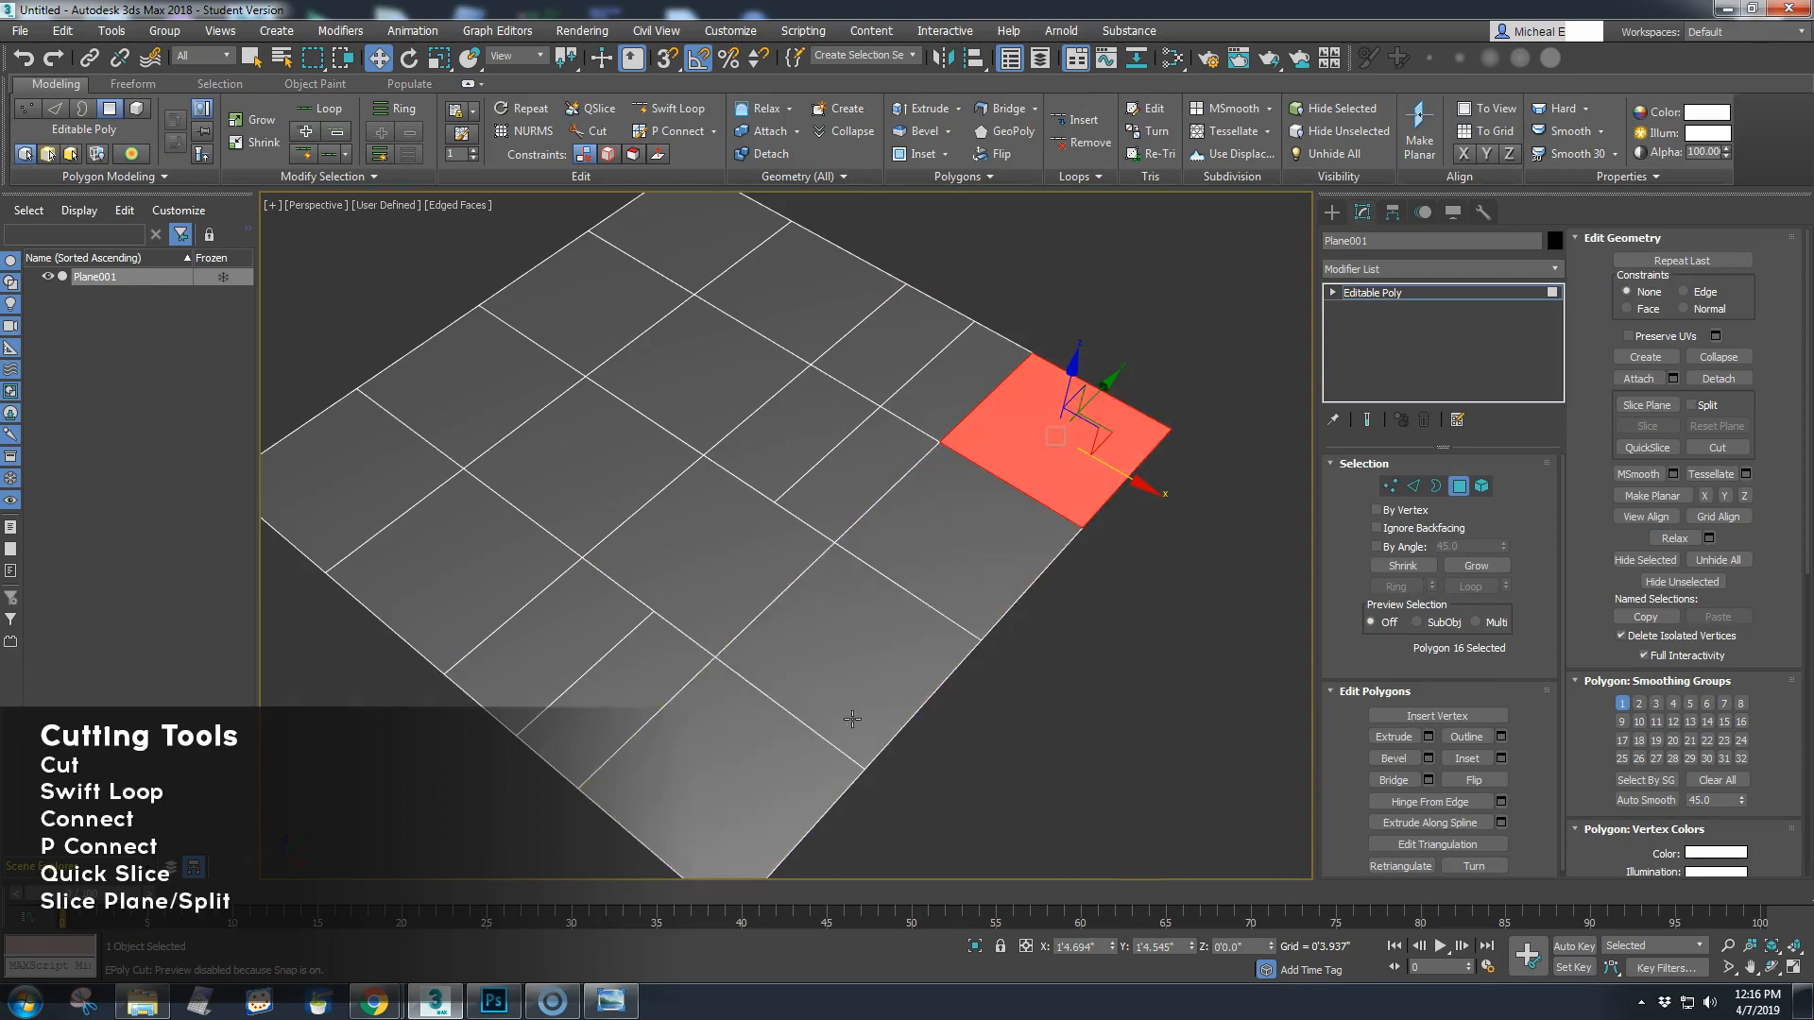
left_click(840, 679, "shift")
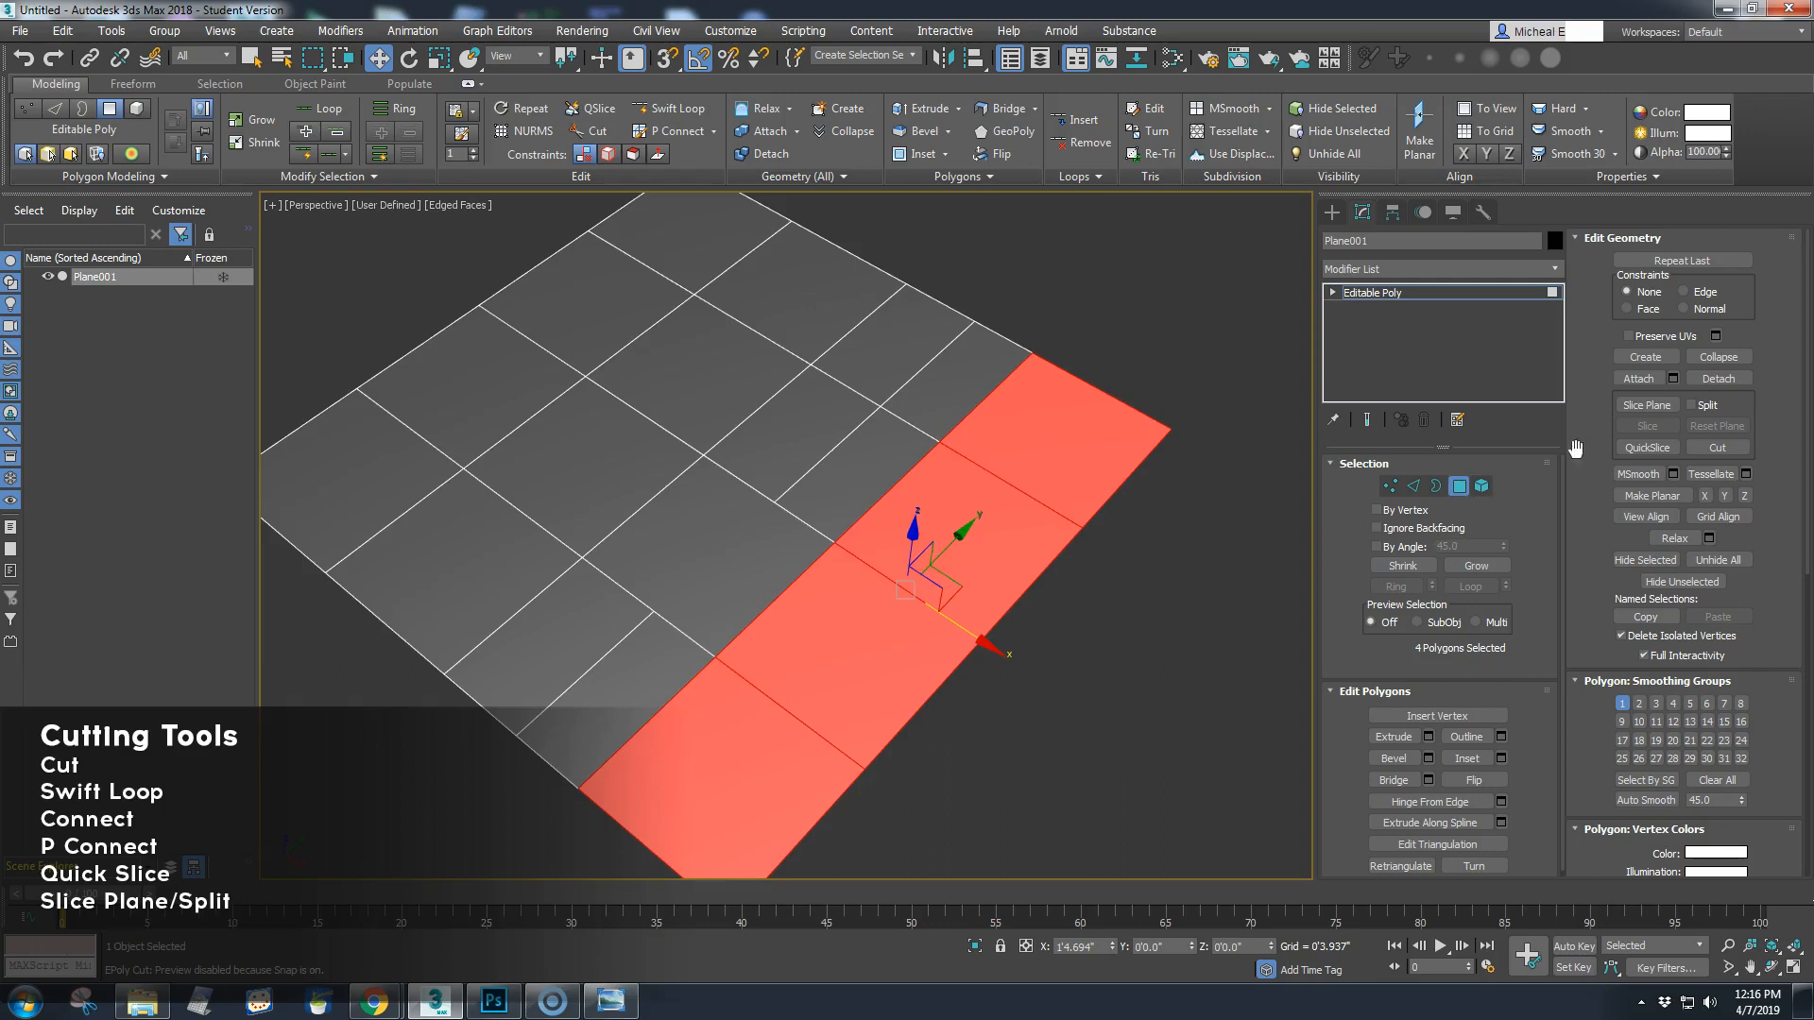
Move the slice plane along X to about 1'4.45", slice the four selected polygons with Split enabled, and leave slice mode
left_click(1639, 406)
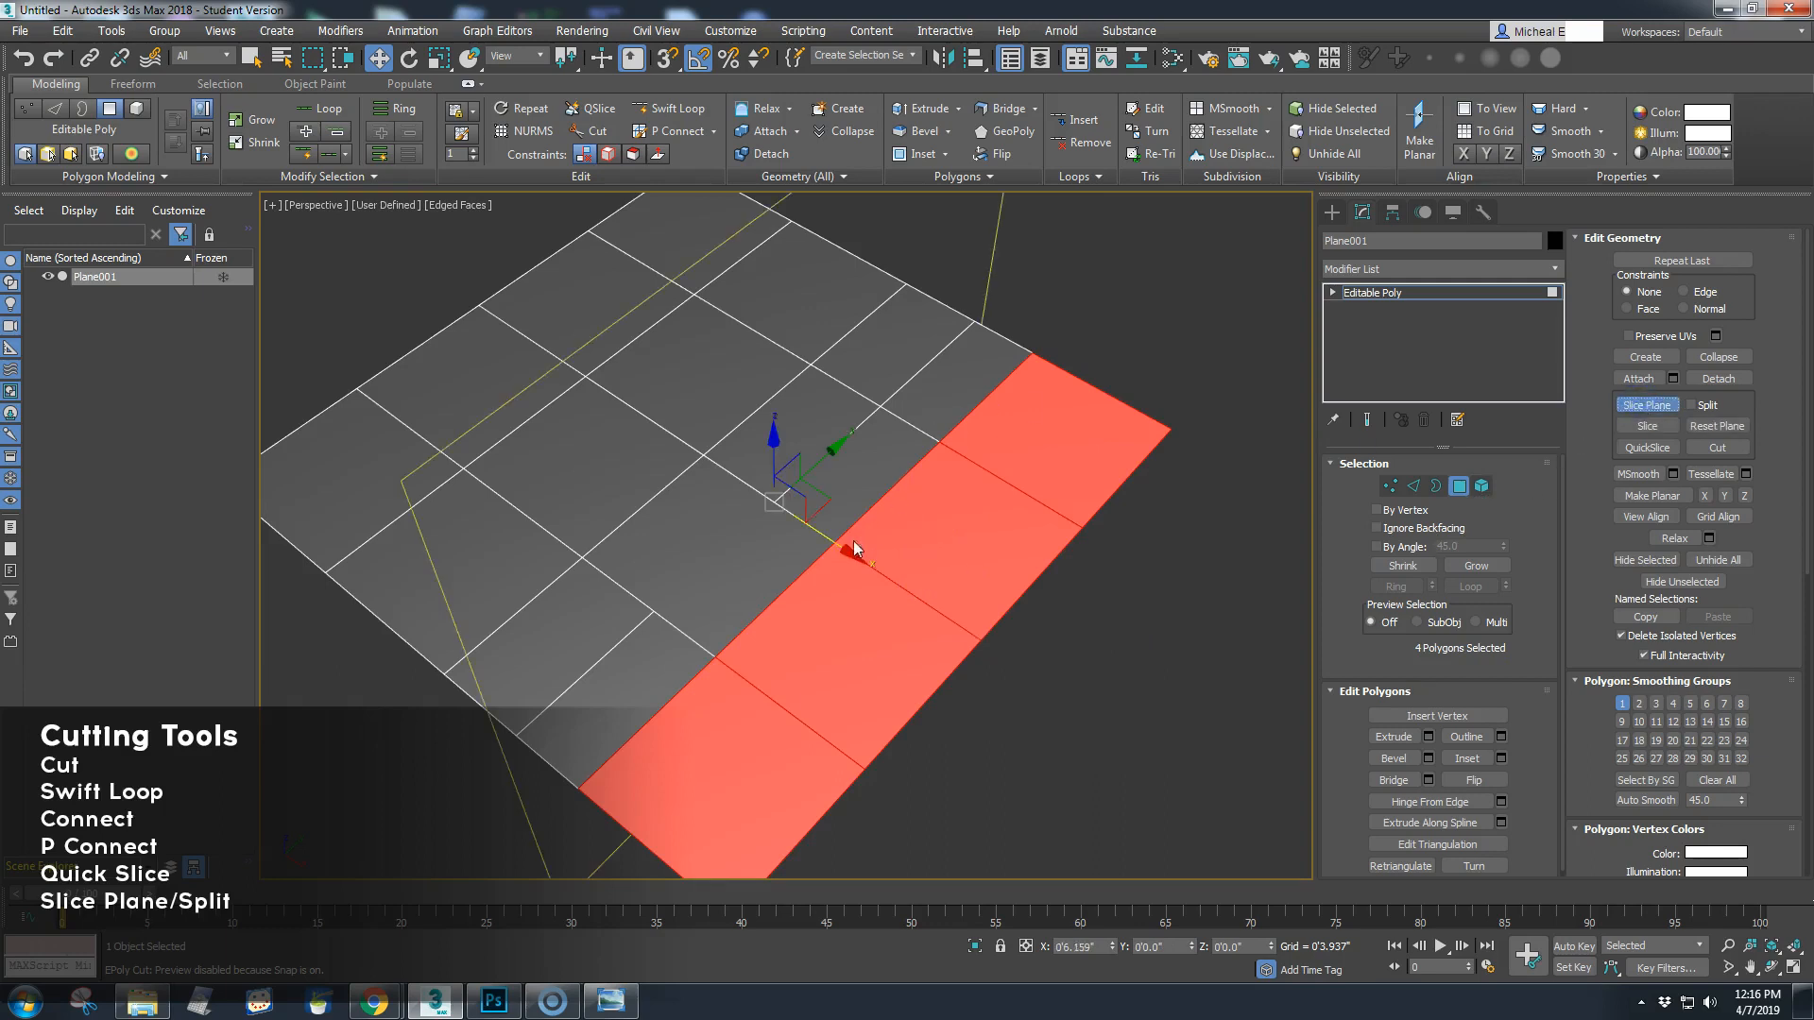
left_click_drag(854, 543, 982, 625)
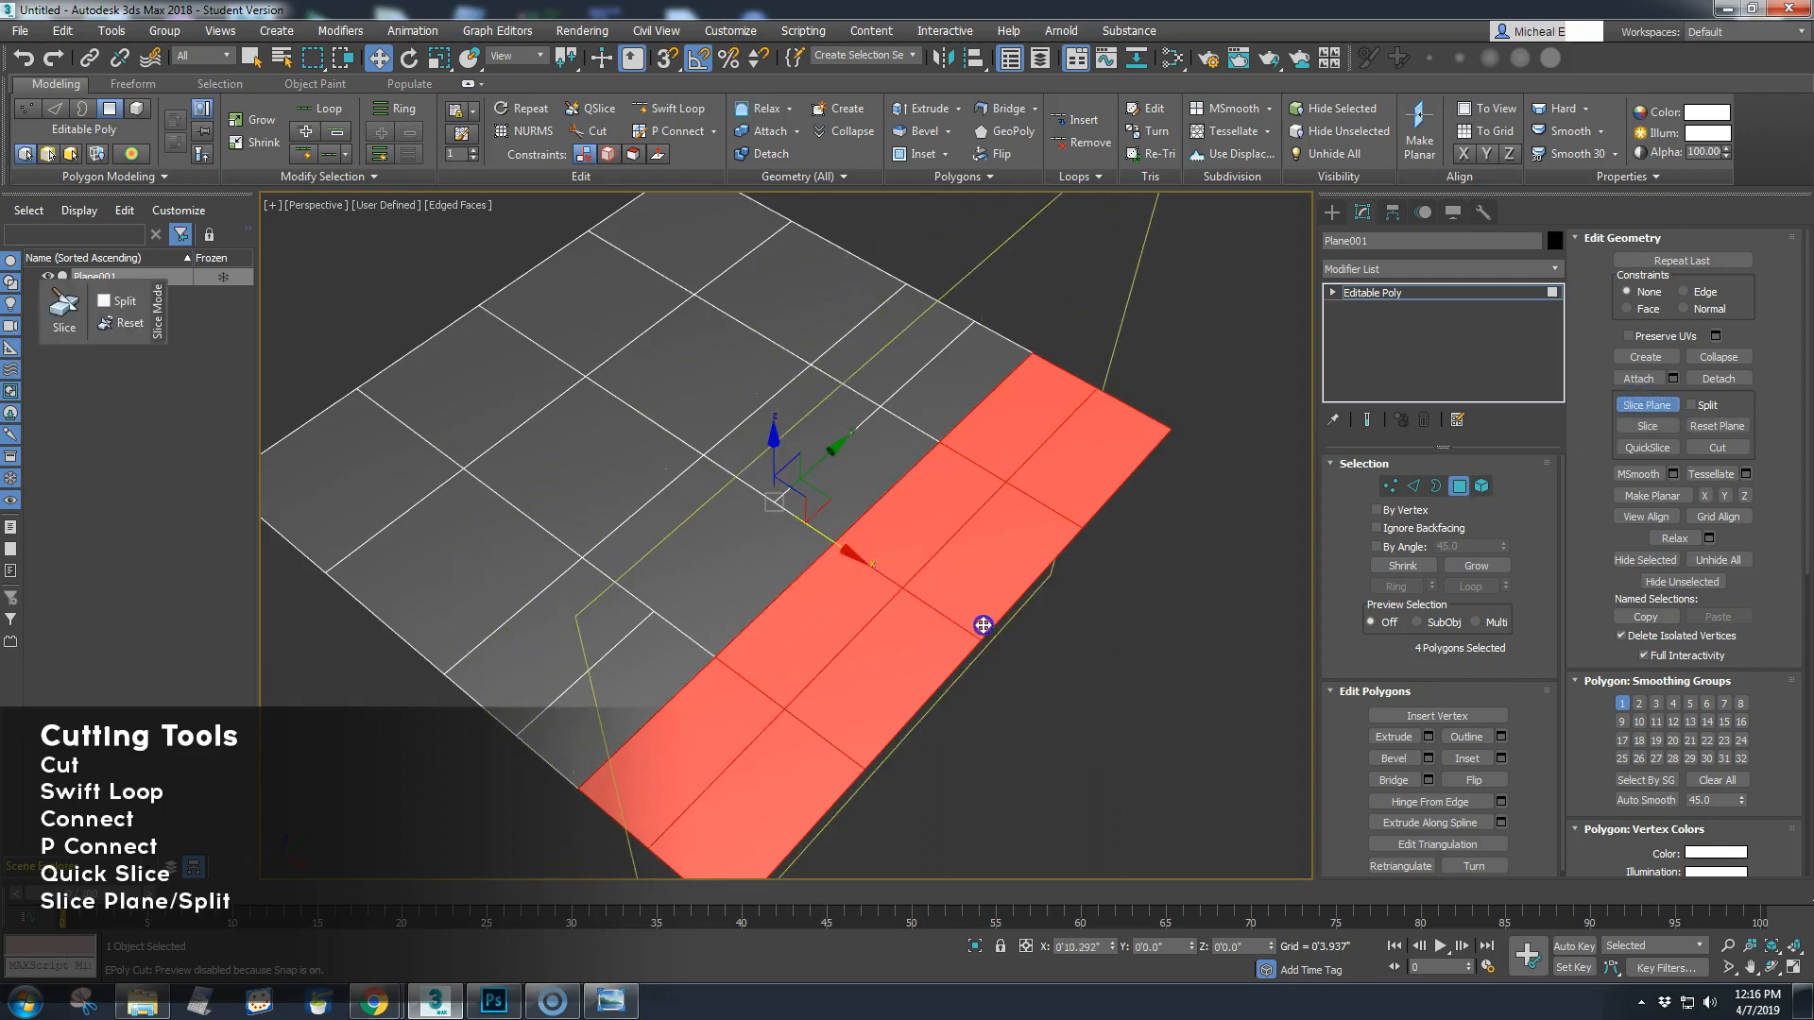
middle_click_drag(1153, 716, 1107, 655)
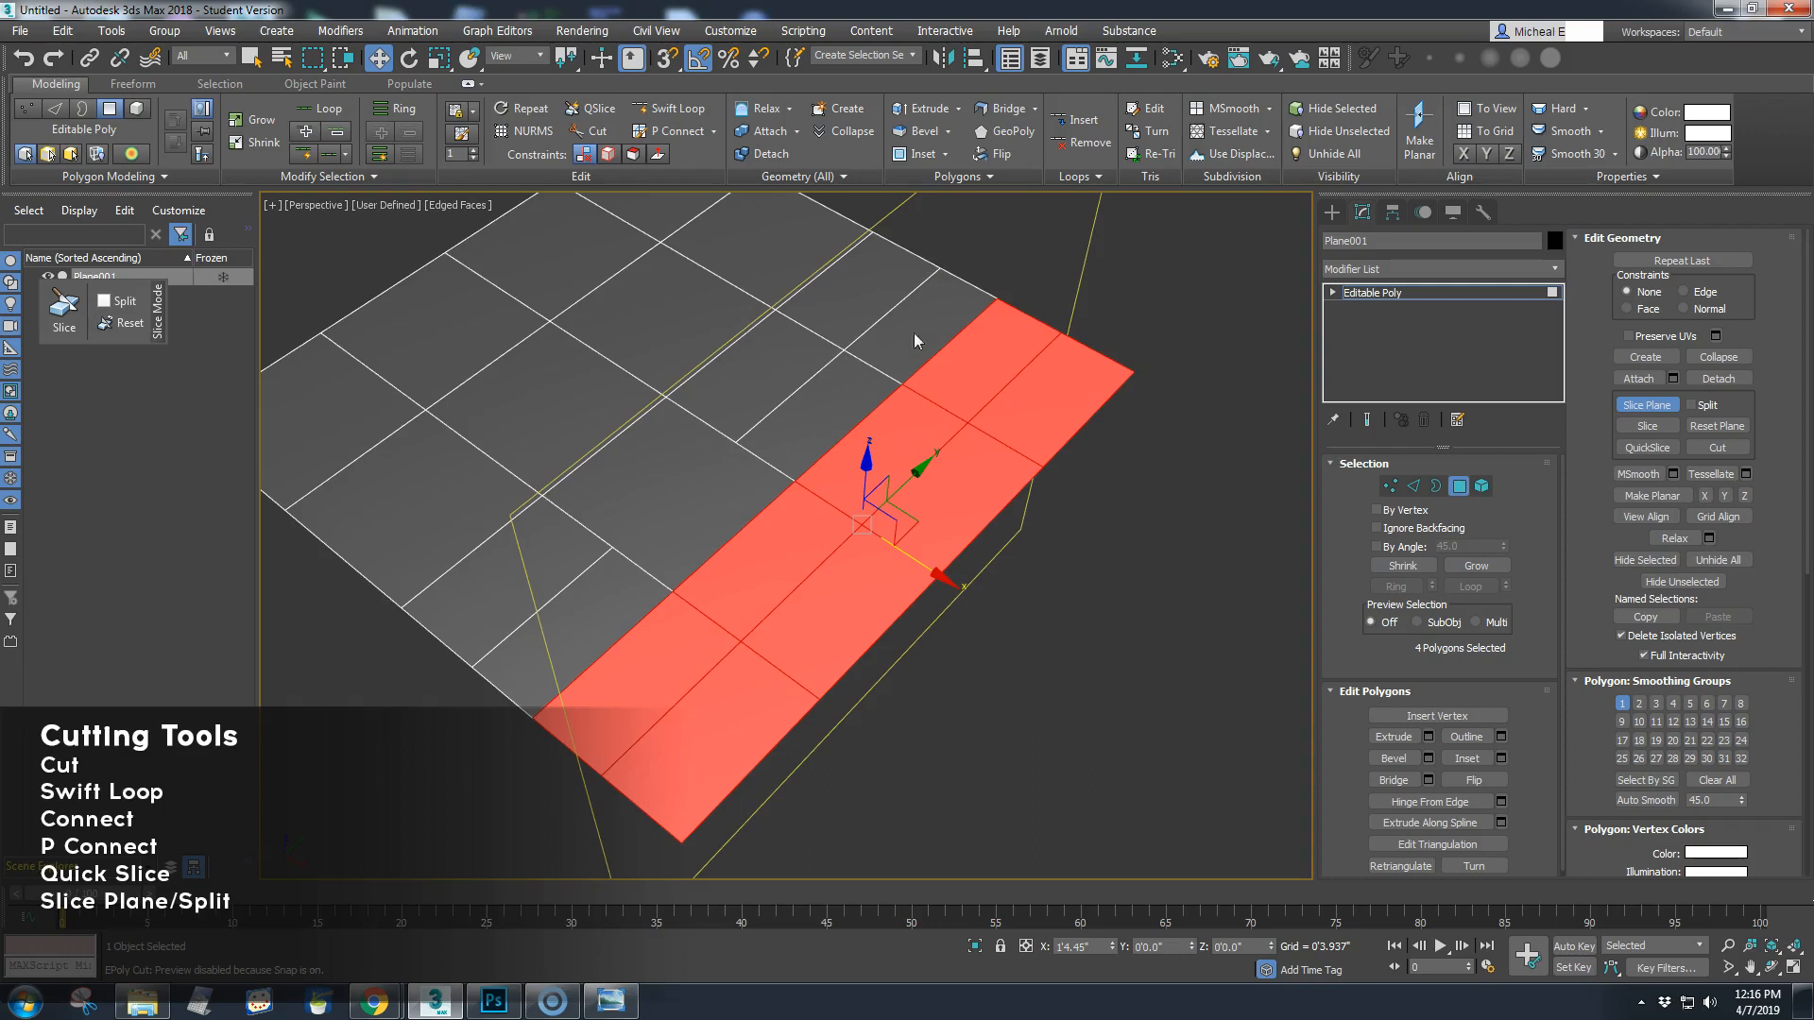
left_click(1698, 404)
left_click(1647, 427)
left_click(1647, 404)
left_click(1176, 589)
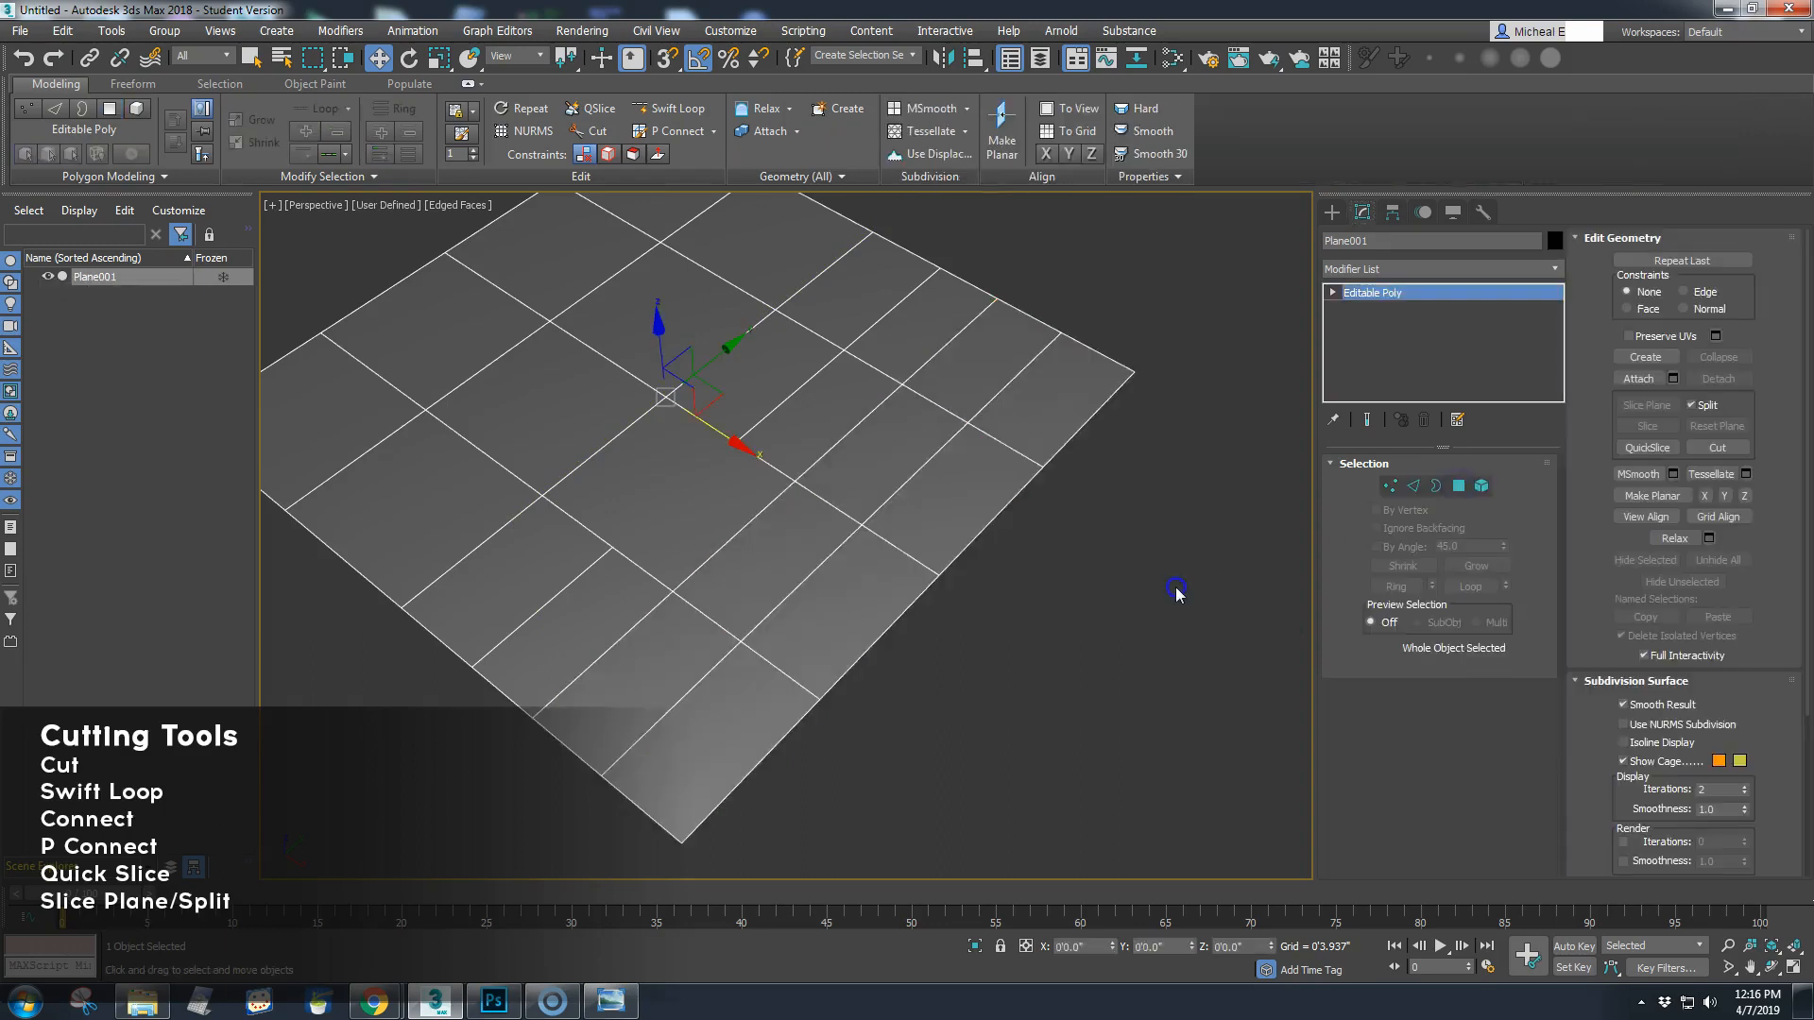
At element level, select the split-off outer strip and move it away from the plane along X to about 1'10.605"
left_click(986, 512)
left_click(1482, 487)
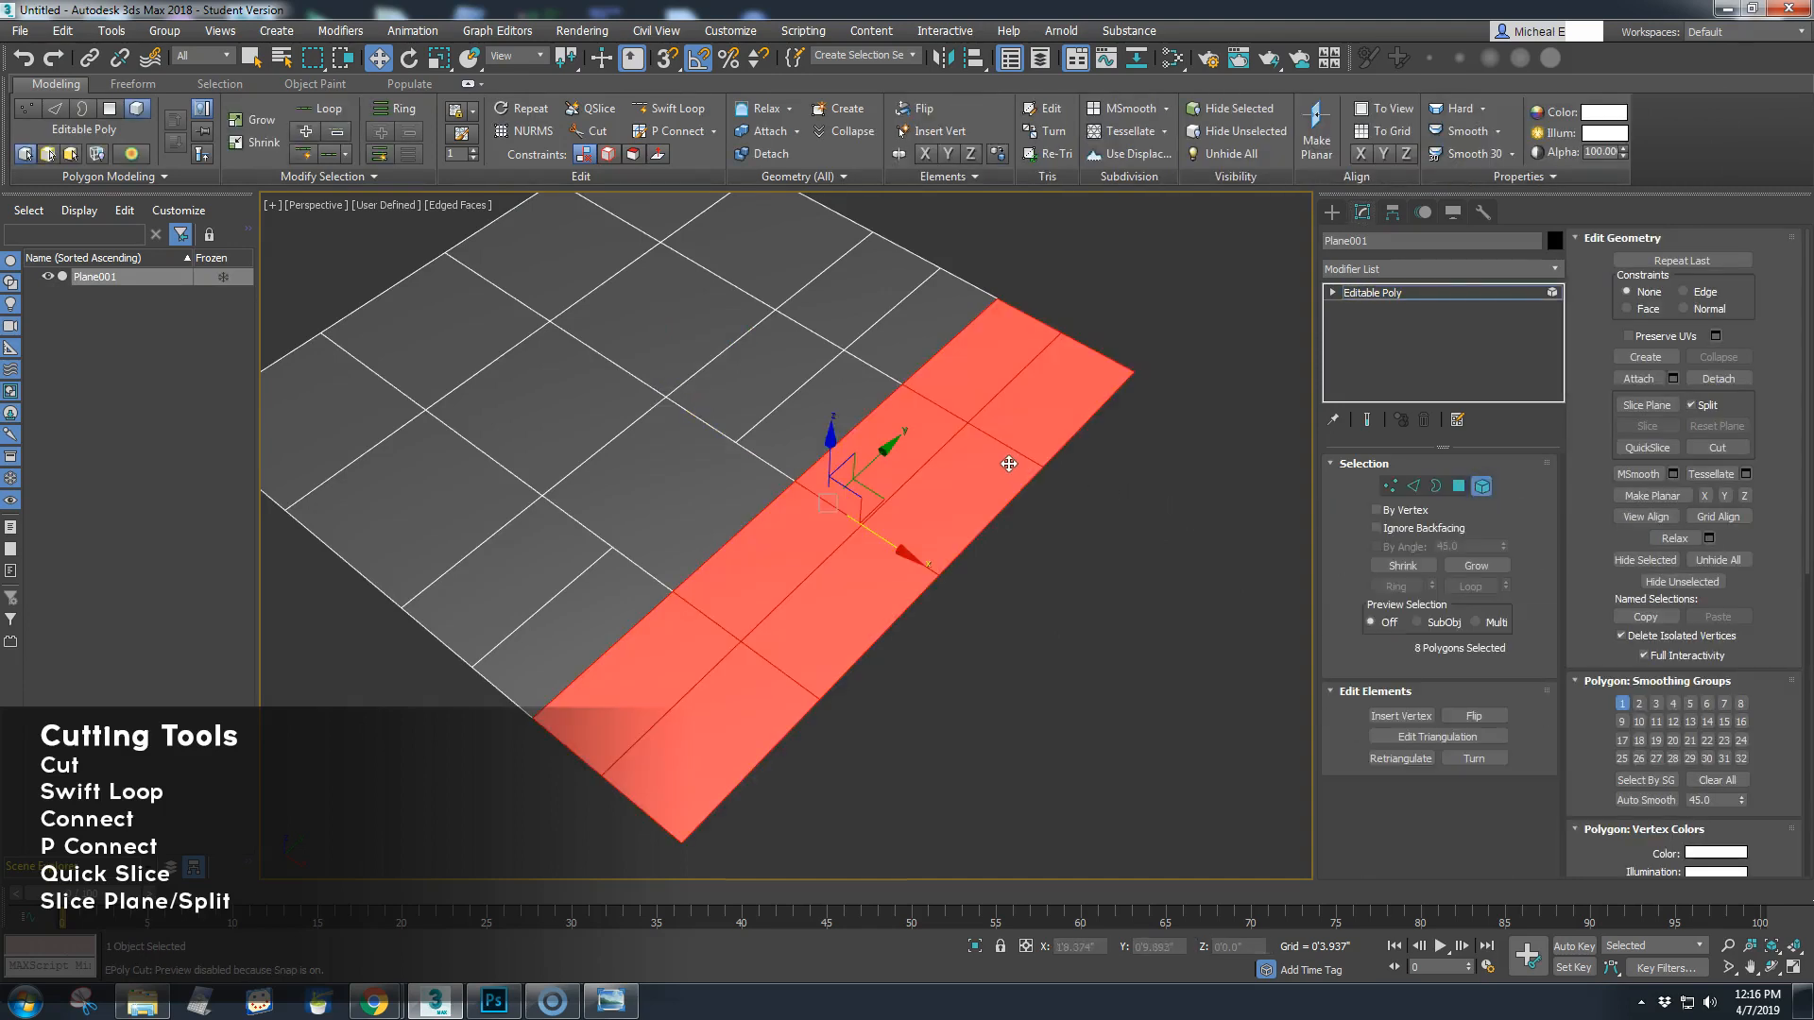
left_click(899, 417)
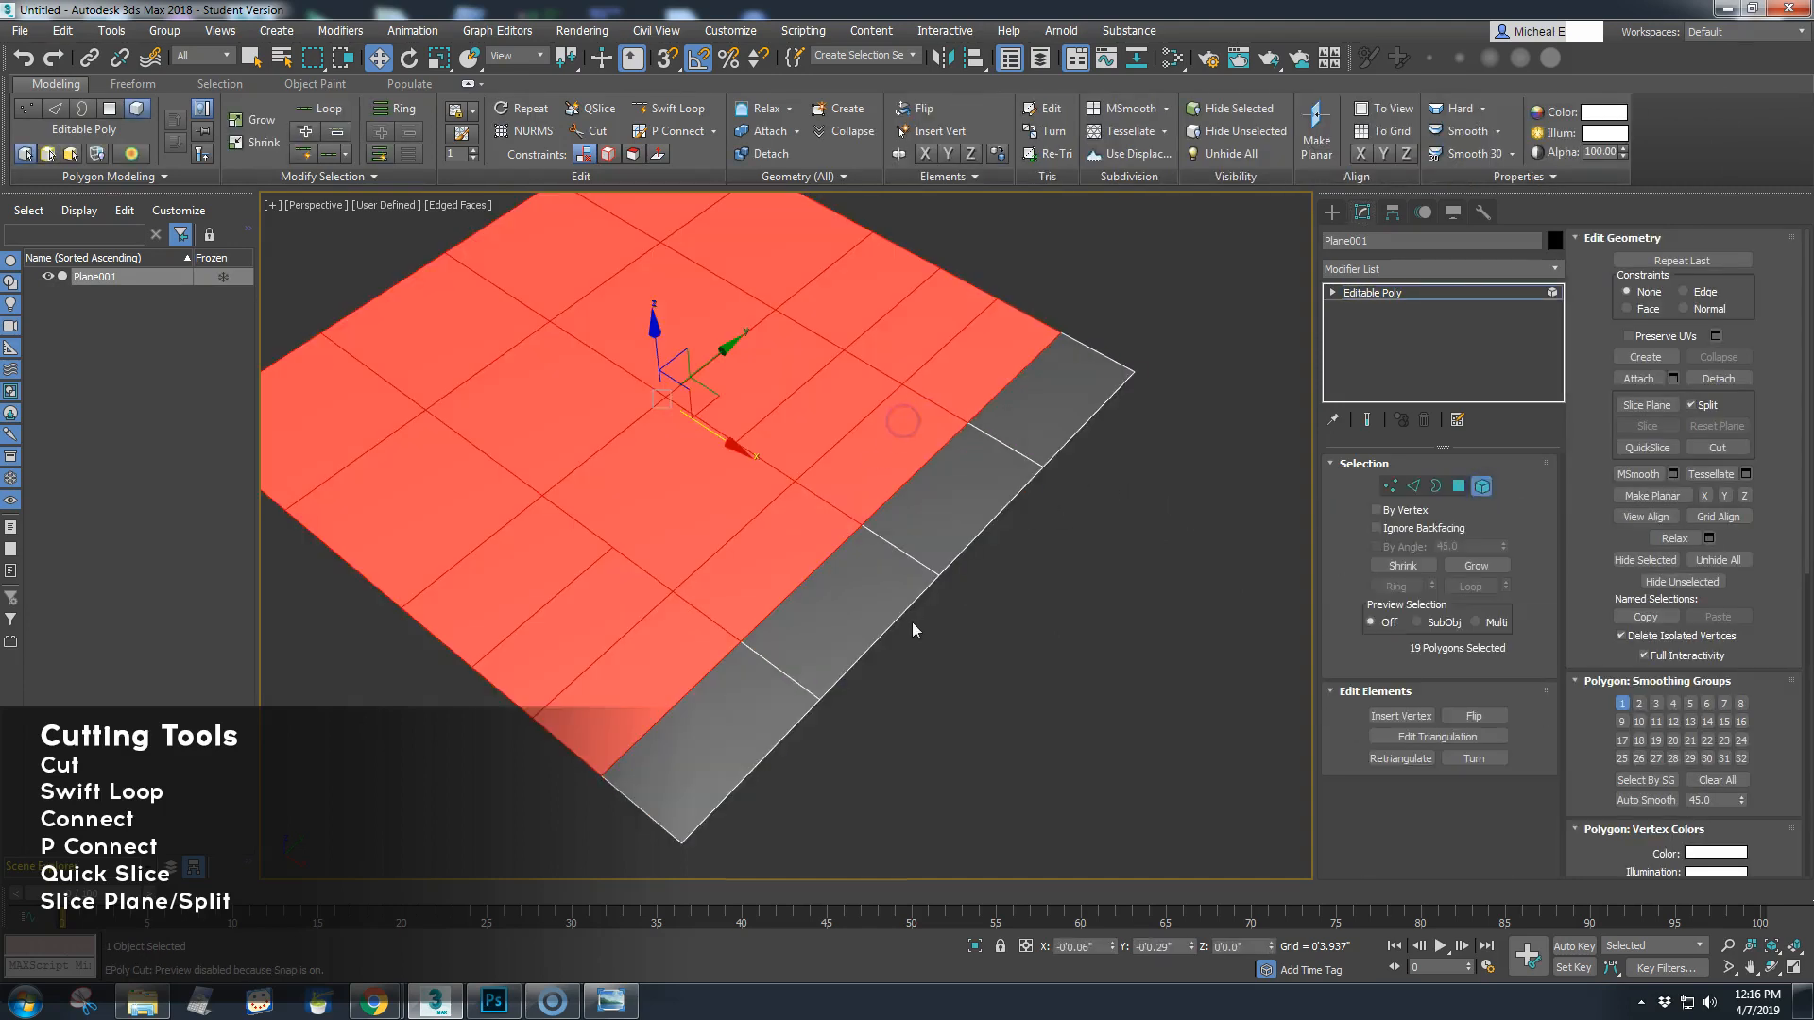
left_click(946, 523)
left_click_drag(971, 599, 1013, 619)
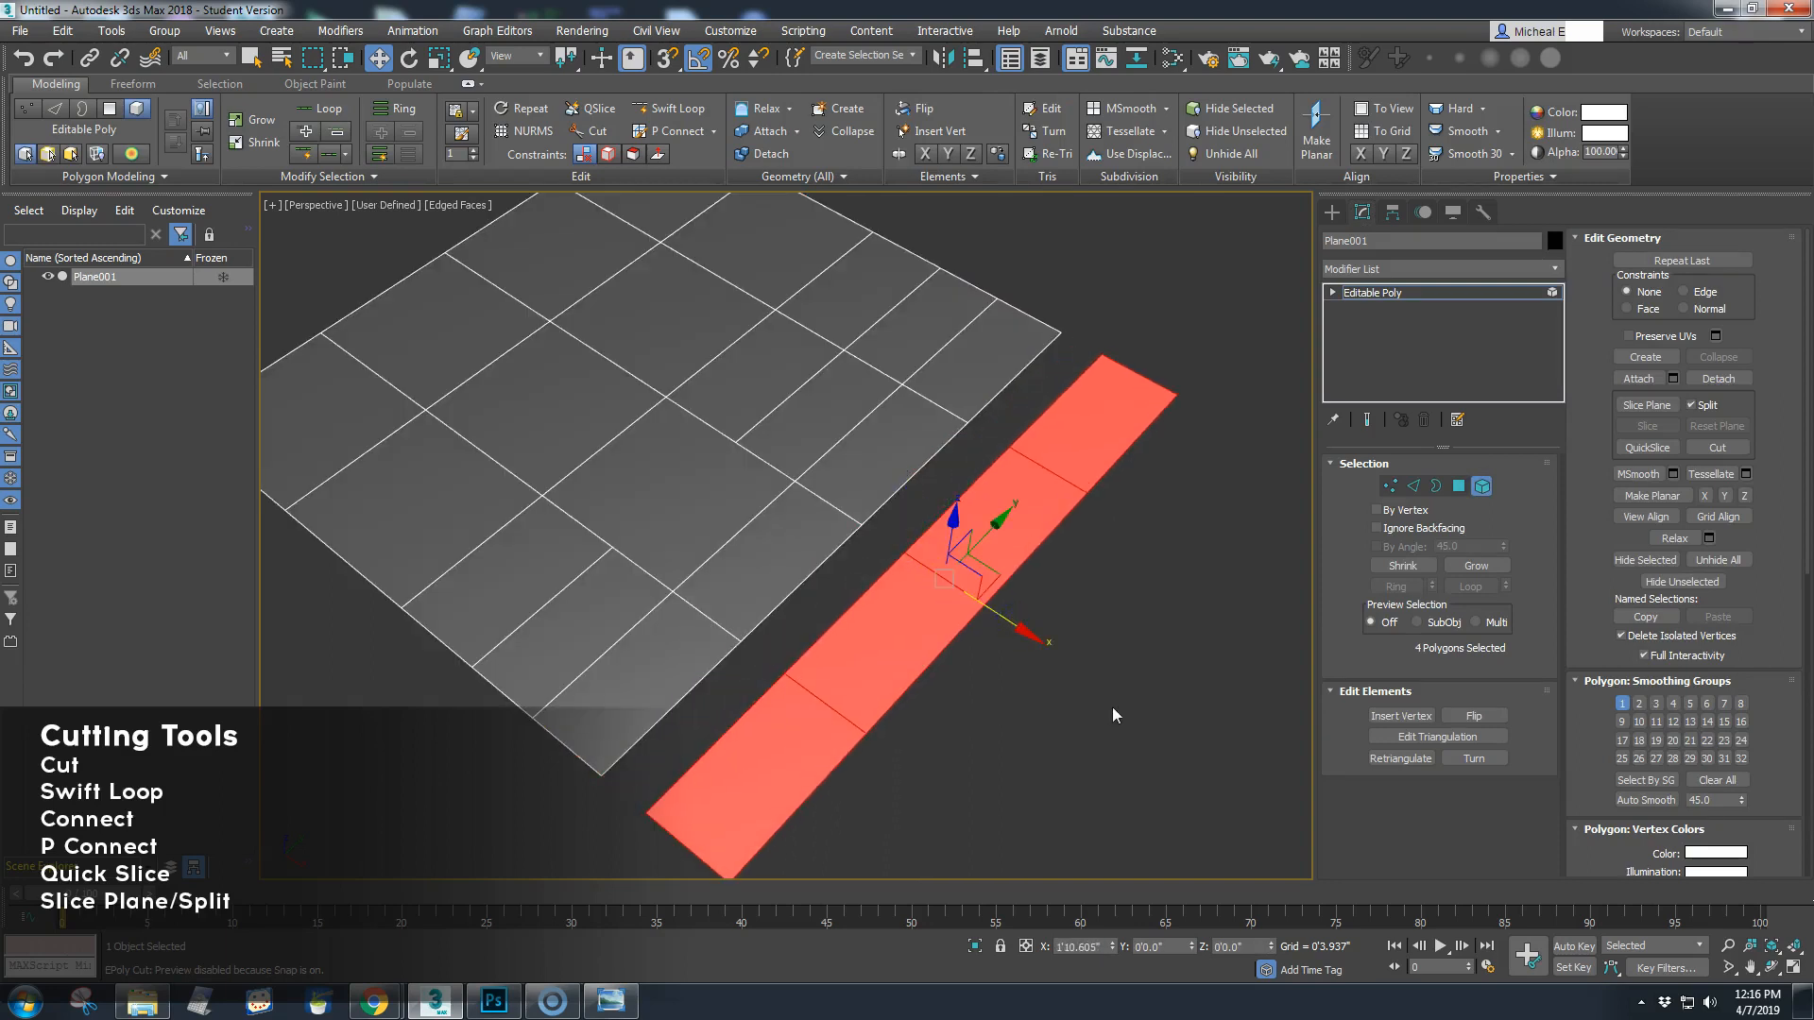
Connect the two end vertices of the interrupted slice with an edge across the uncut polygon, and leave vertex level
scroll(1045, 580, "up", 5)
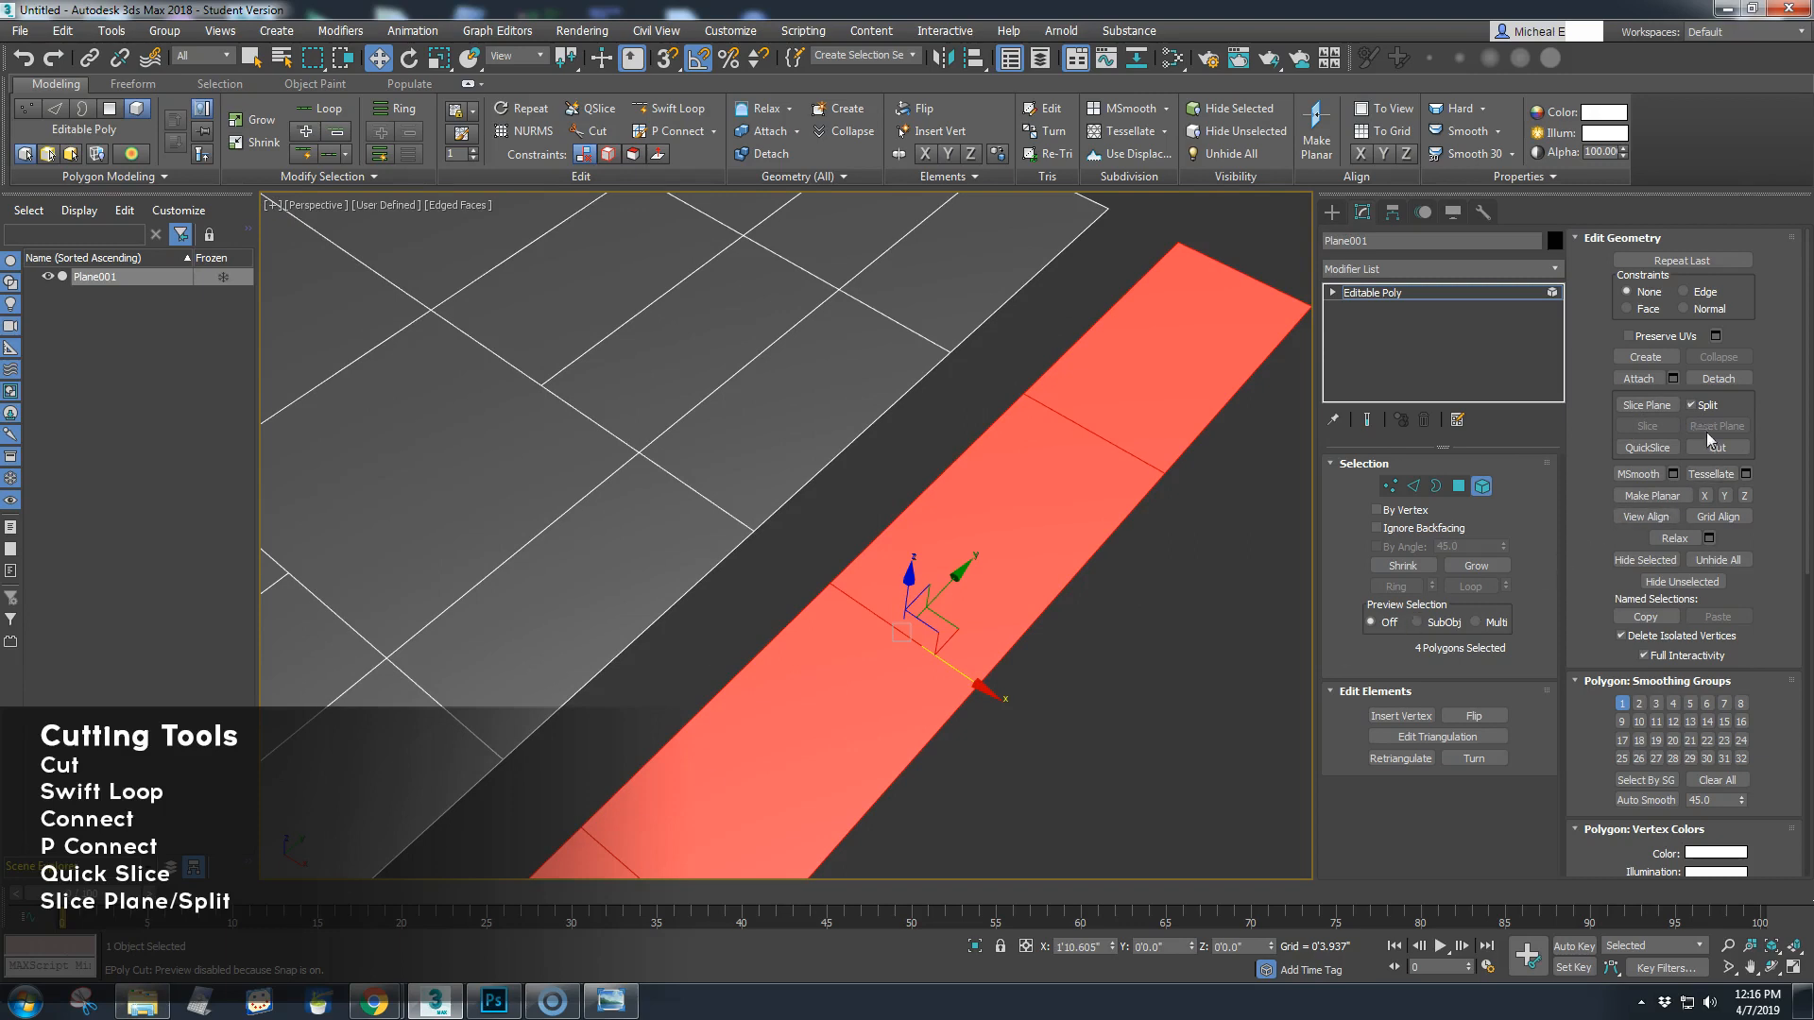
scroll(879, 463, "down", 3)
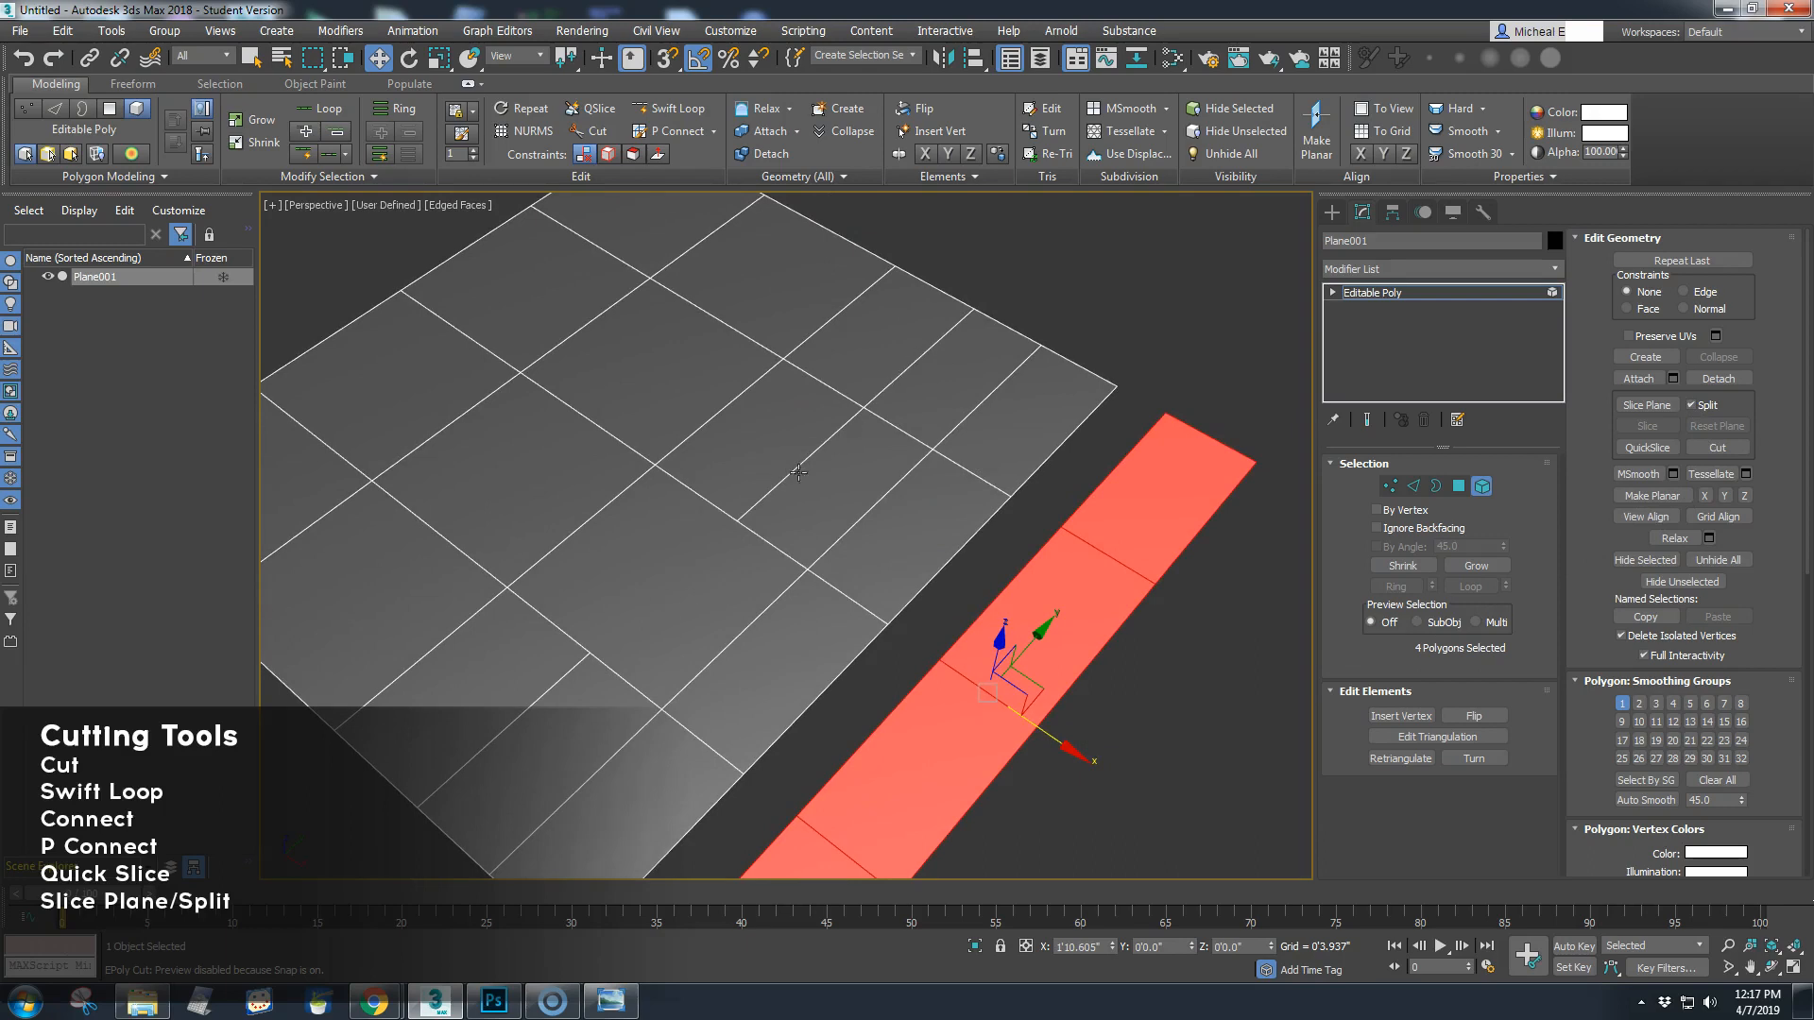
left_click(1391, 486)
left_click(709, 529)
left_click(606, 660)
left_click(773, 546, "ctrl")
right_click(636, 554)
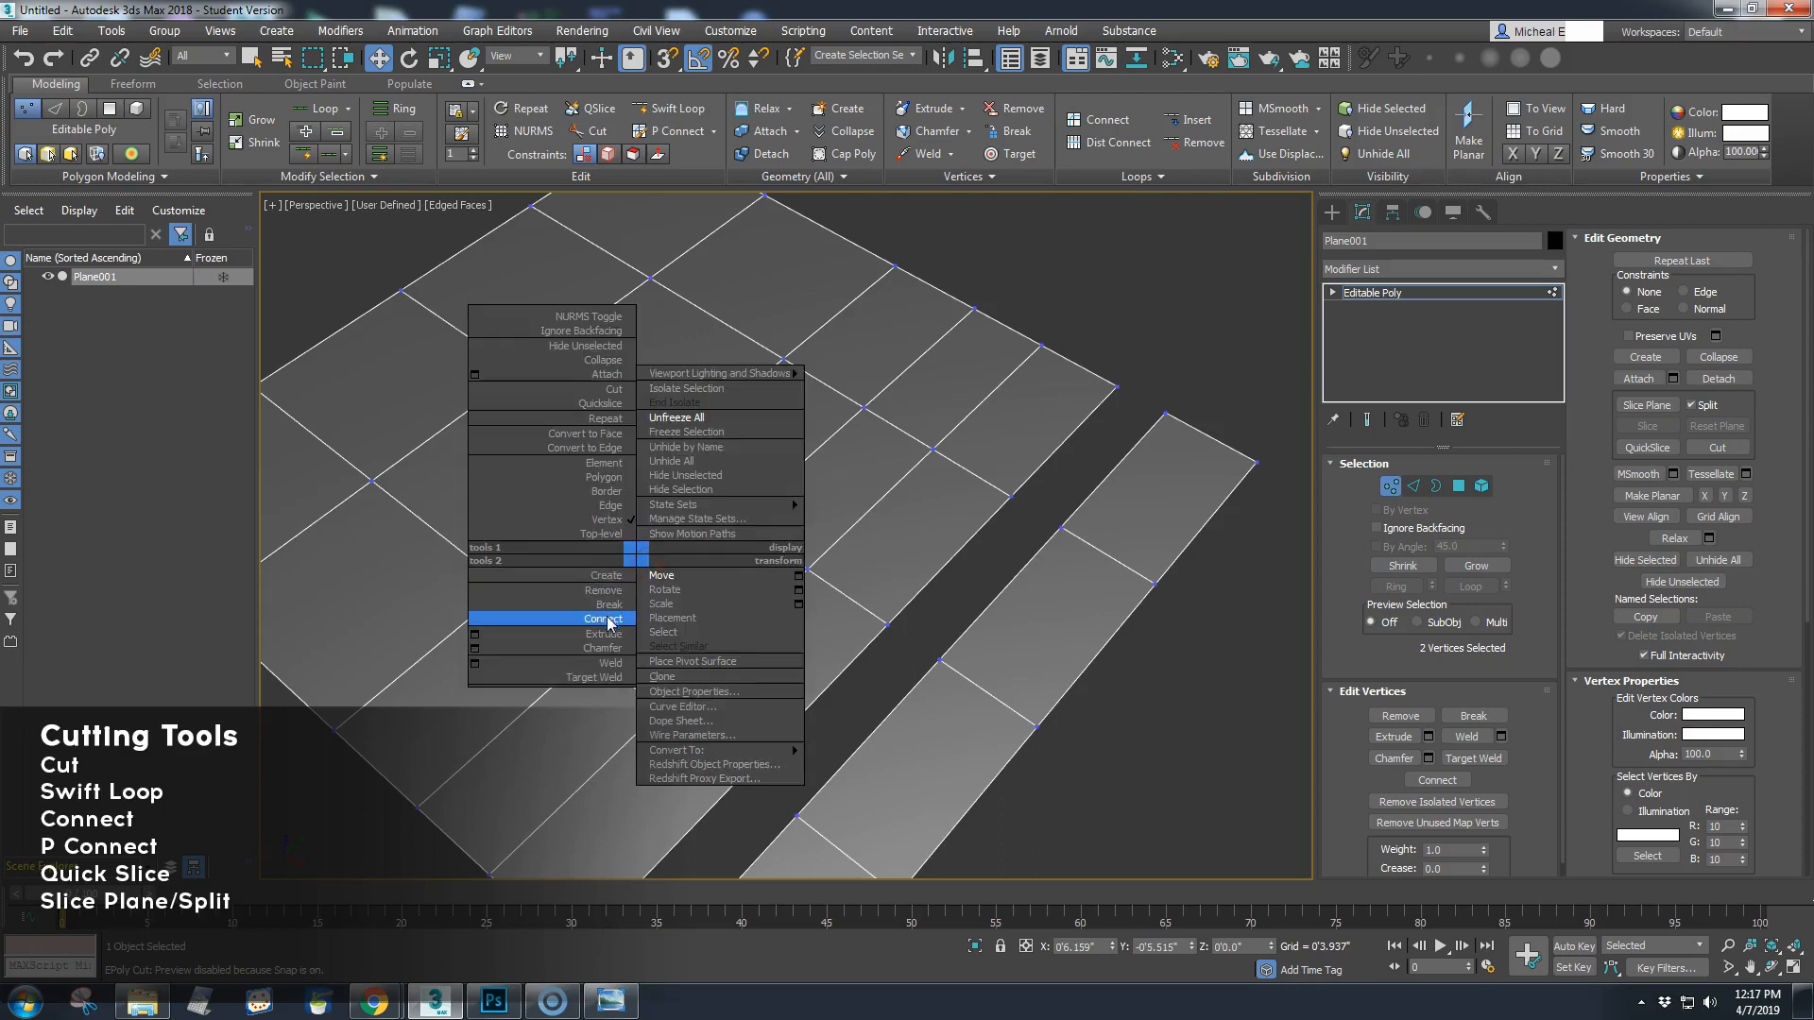
left_click(605, 619)
left_click(1142, 716)
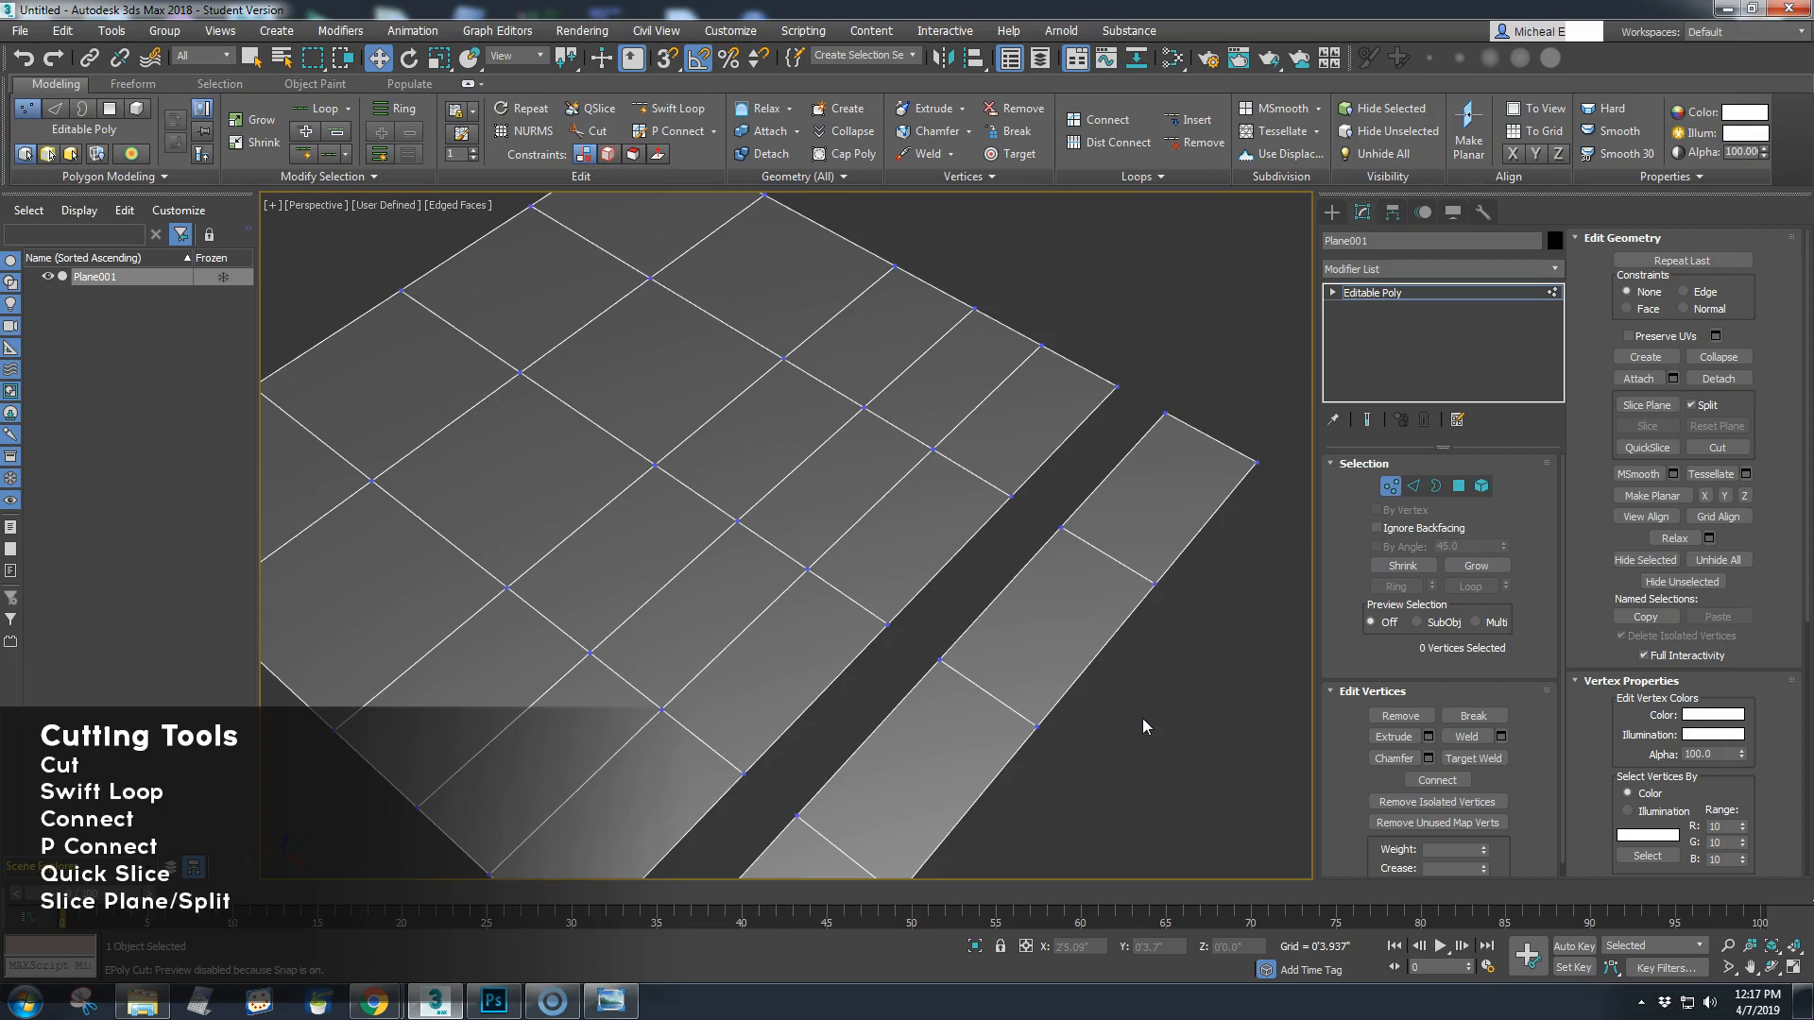
scroll(1134, 727, "down", 4)
middle_click_drag(1114, 676, 1001, 690)
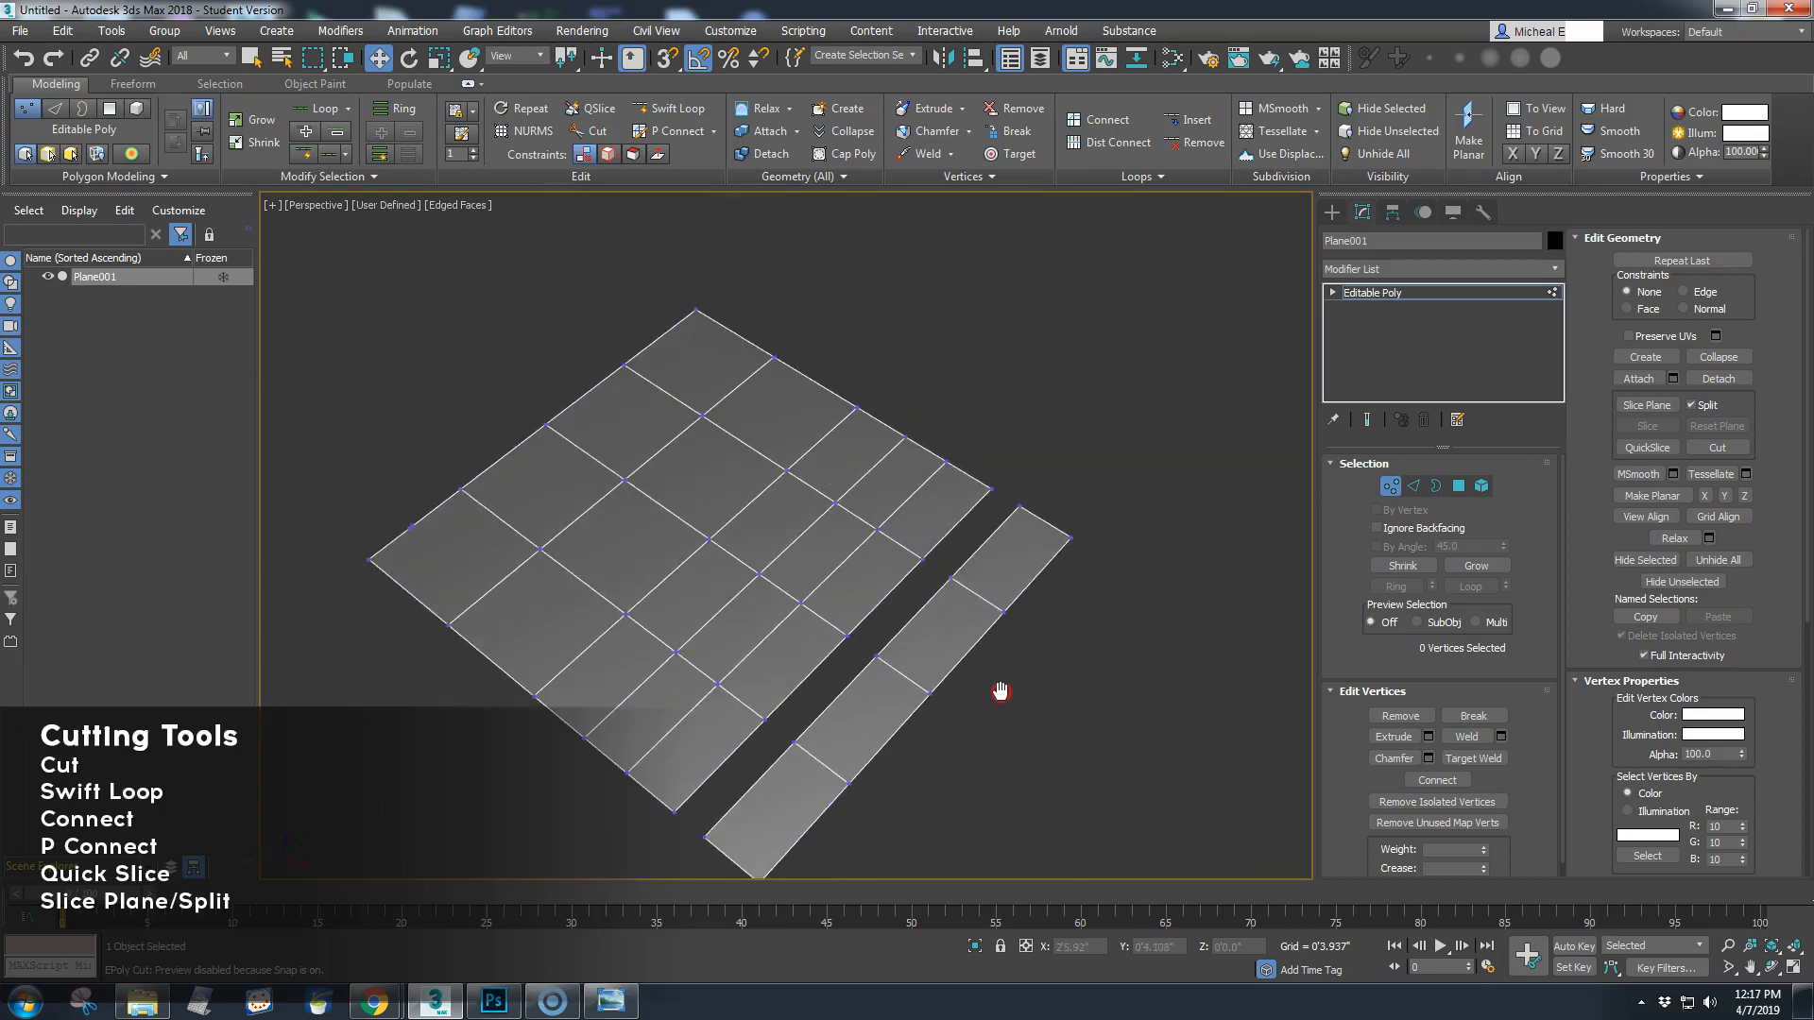
left_click(1390, 486)
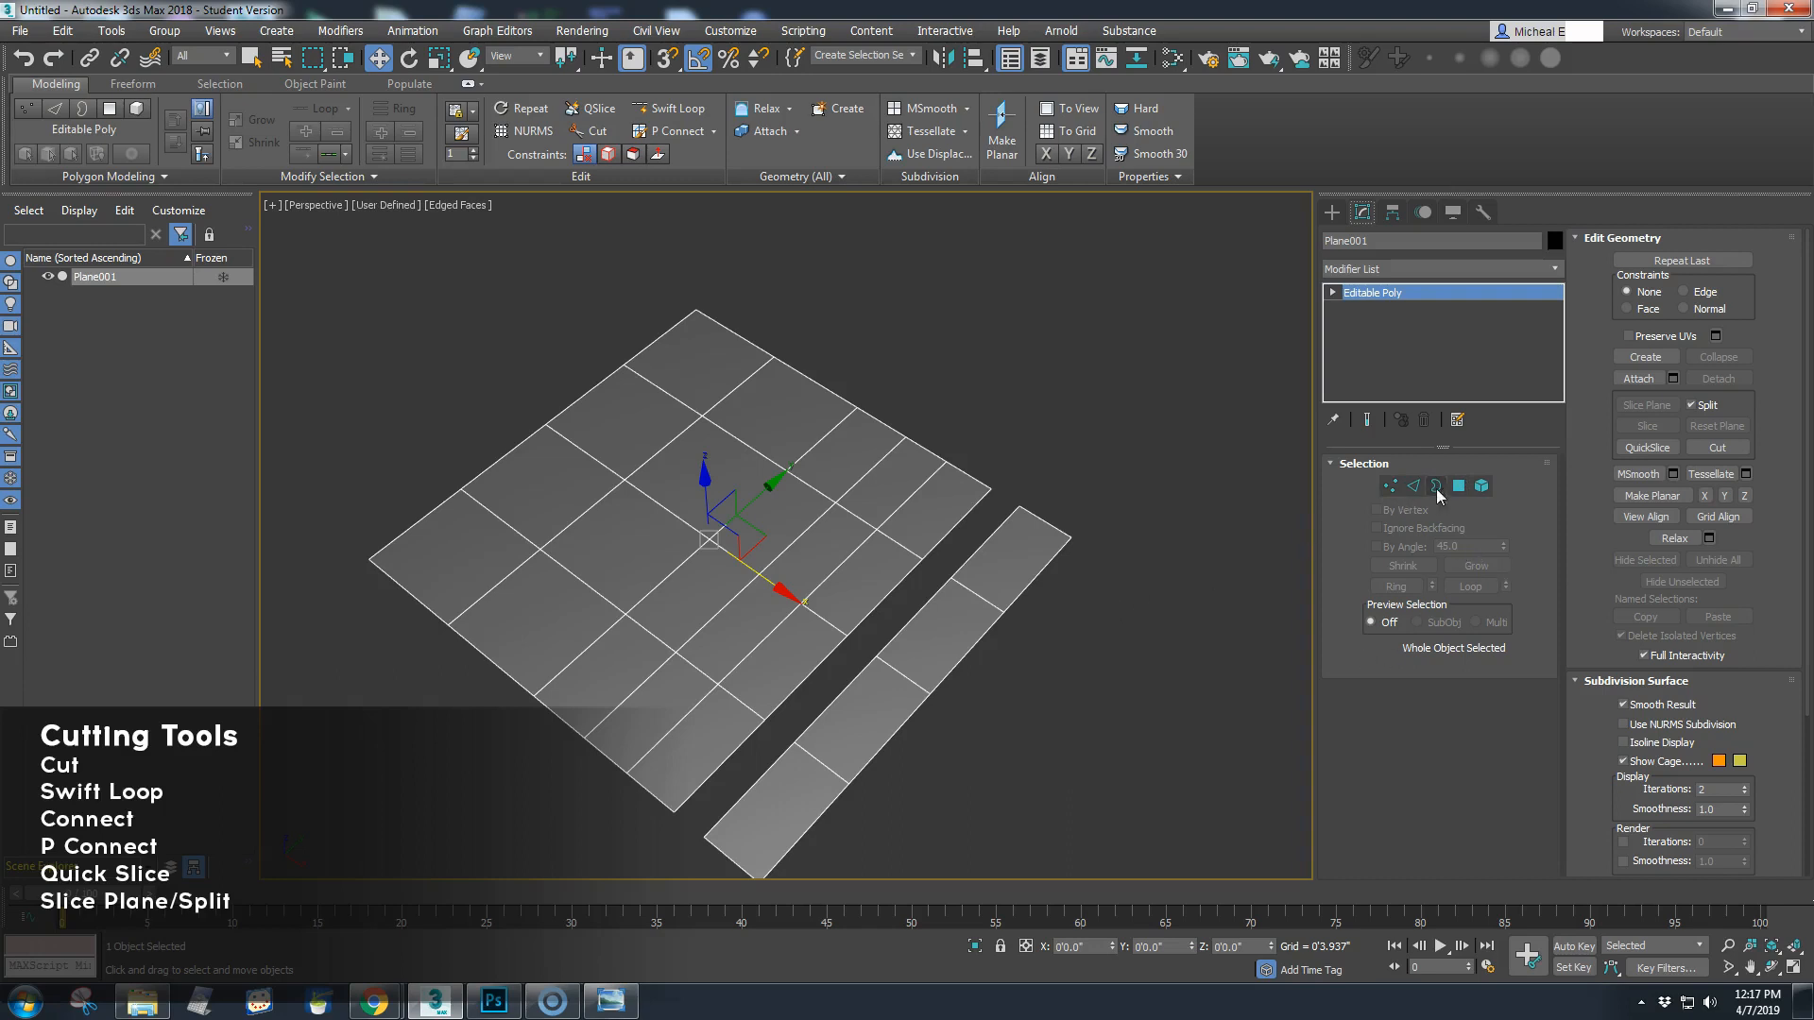
At polygon level, select the plane's far corner polygon and the two polygons adjoining it along the outer edges
left_click(1460, 489)
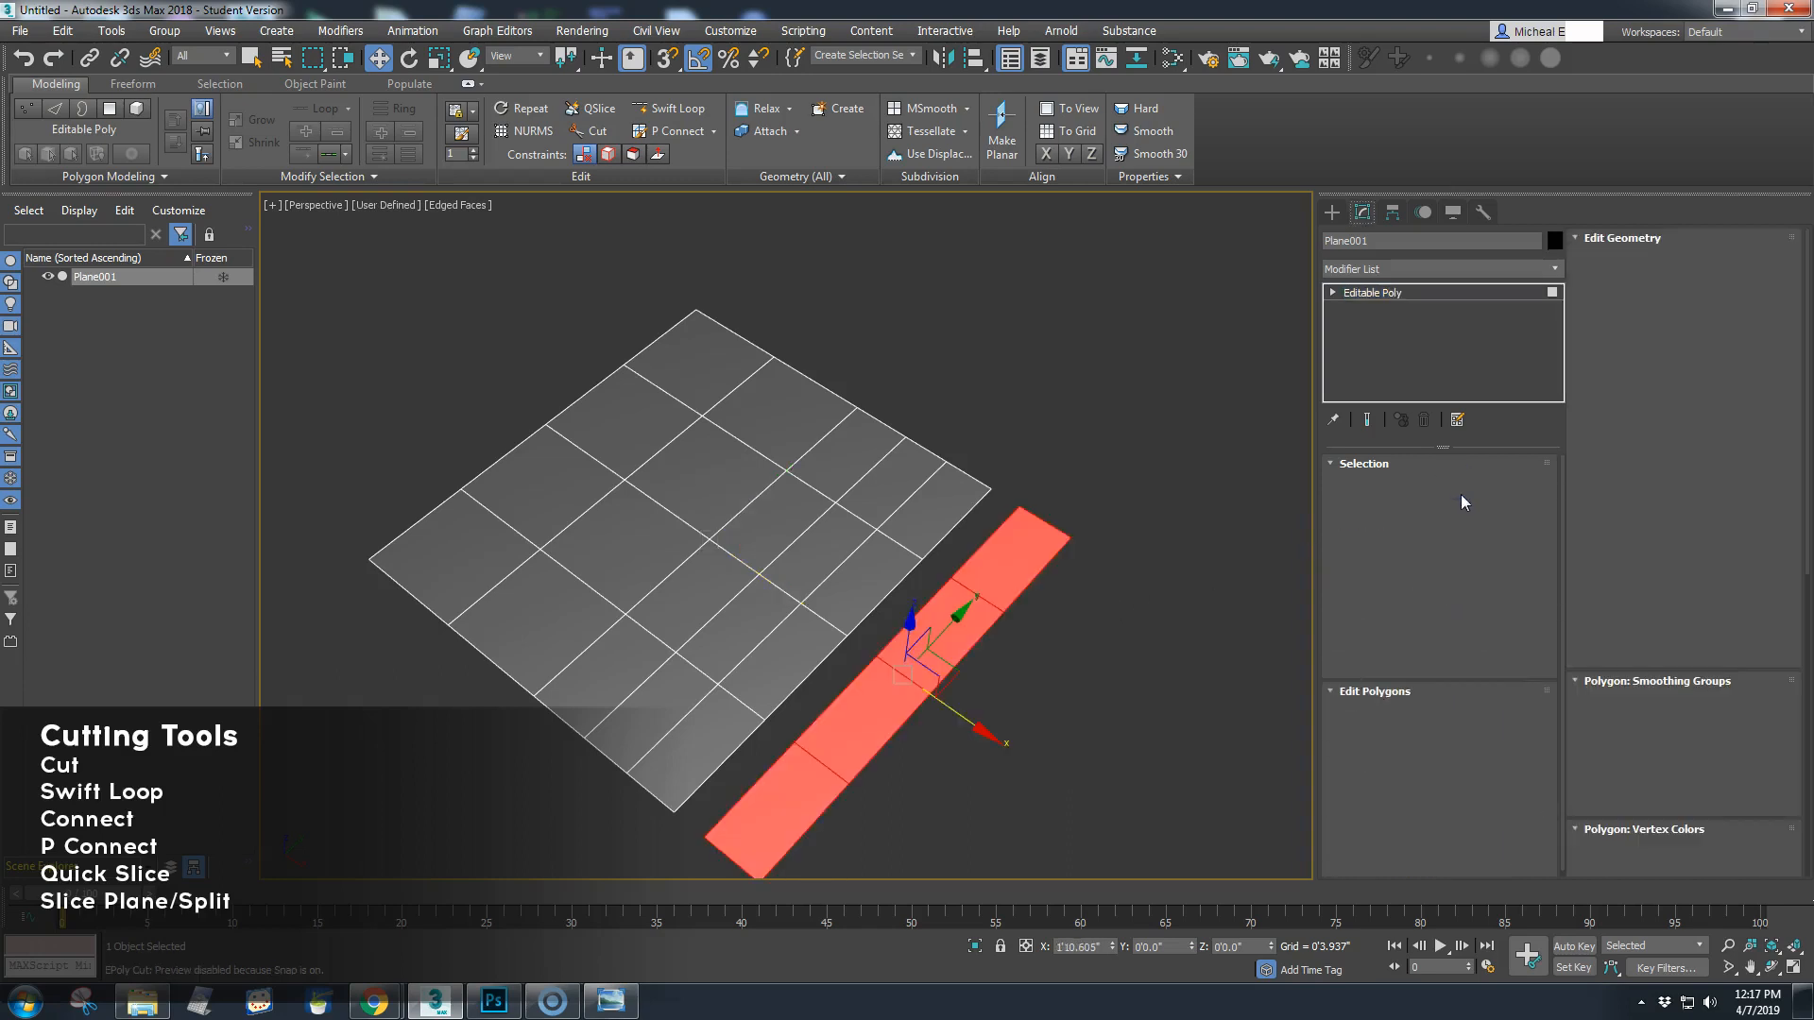
left_click(1110, 479)
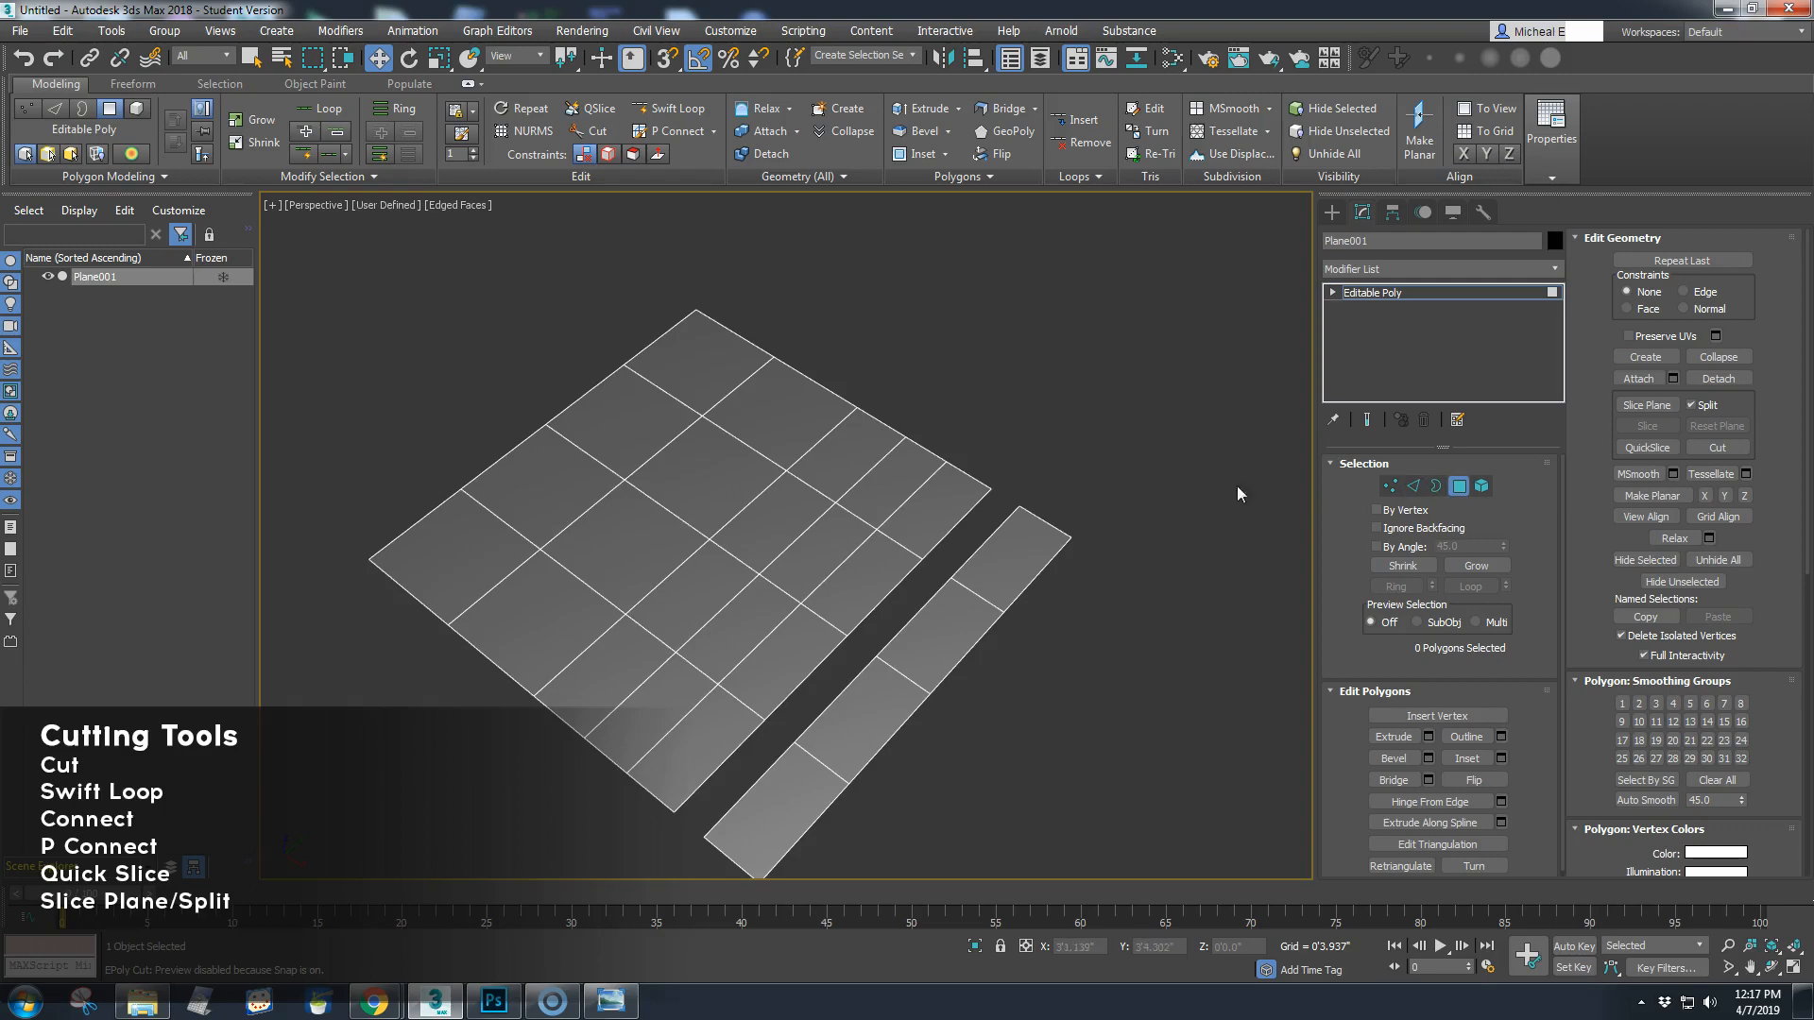
left_click(785, 417)
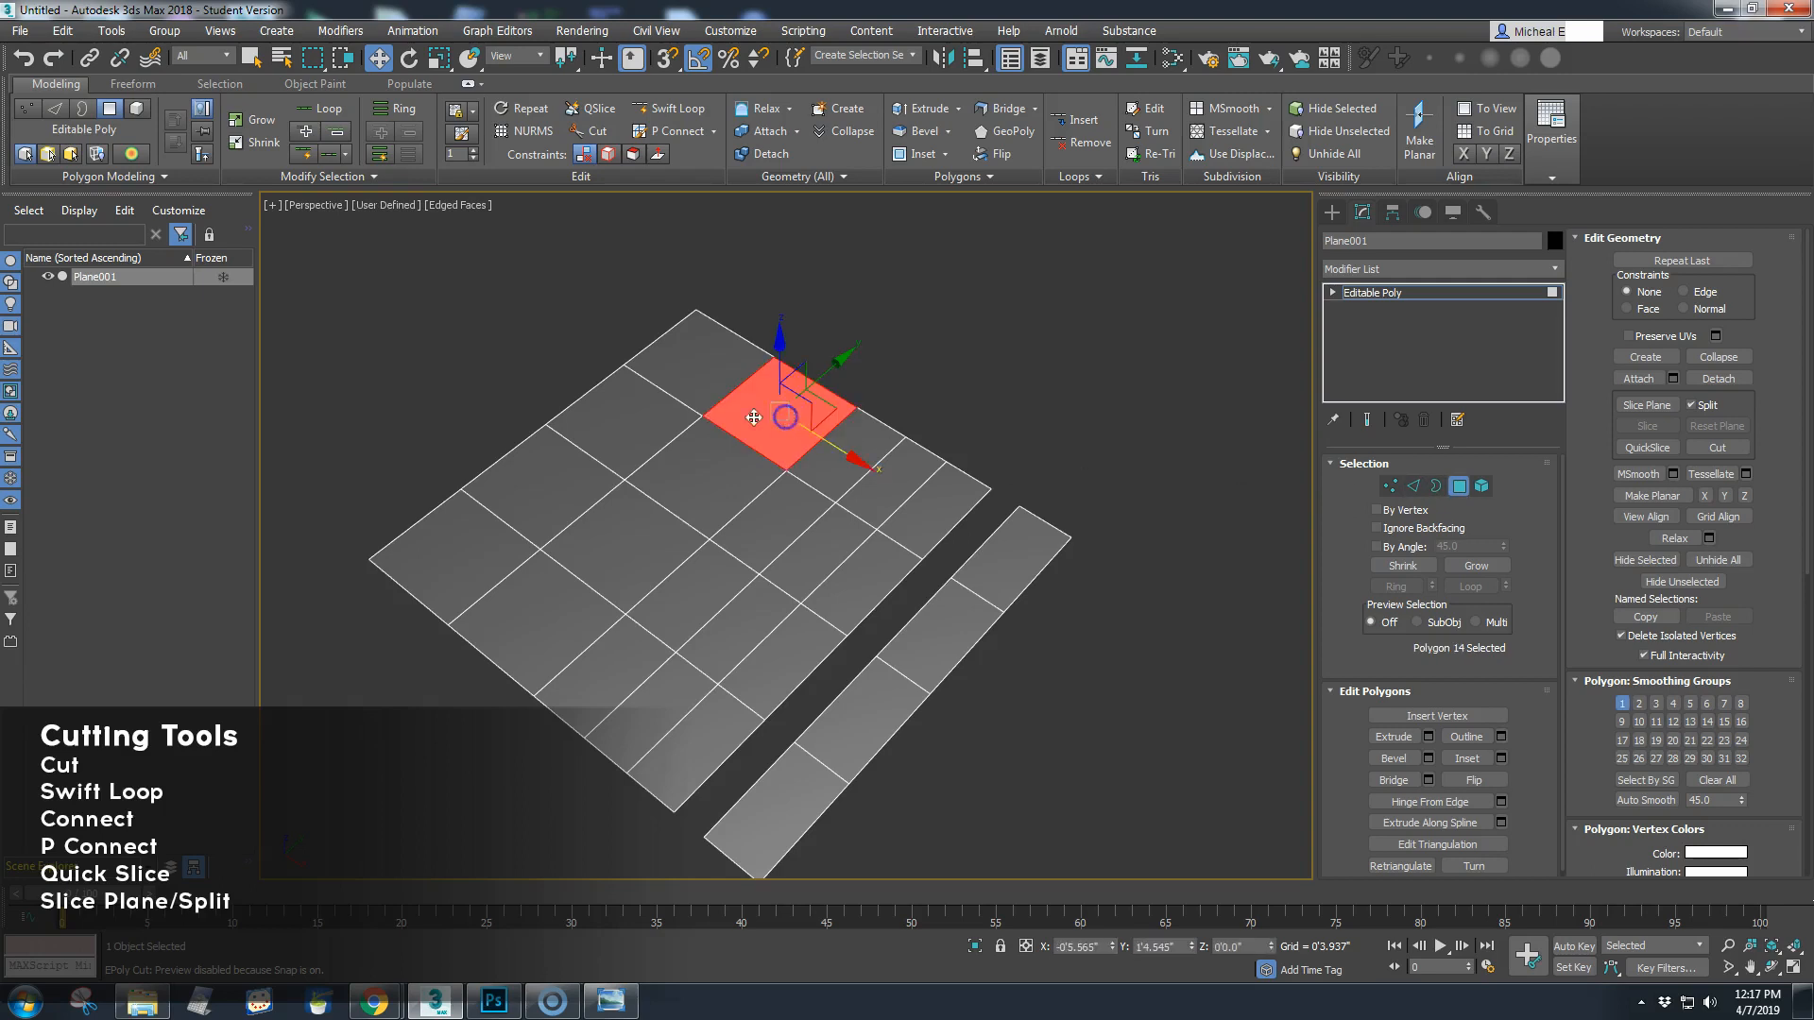
left_click(686, 385, "shift")
left_click(784, 308)
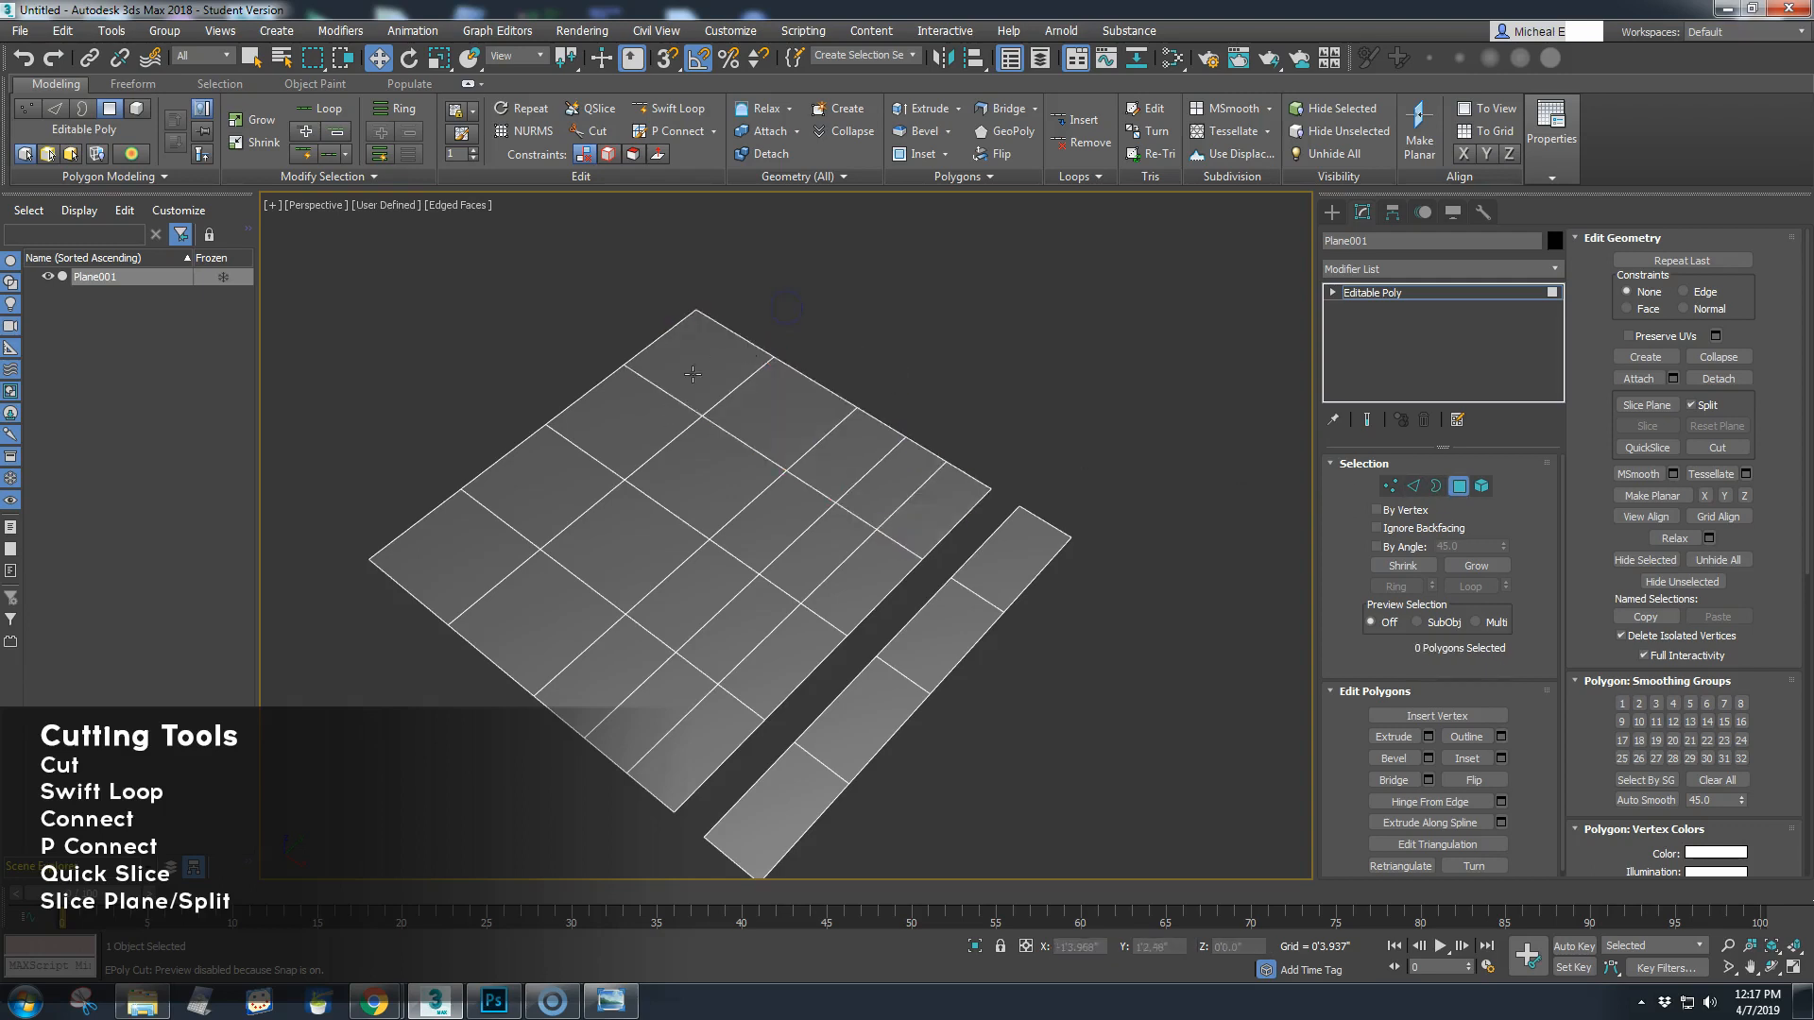
left_click(688, 377)
left_click(632, 413, "ctrl")
left_click(773, 413, "ctrl")
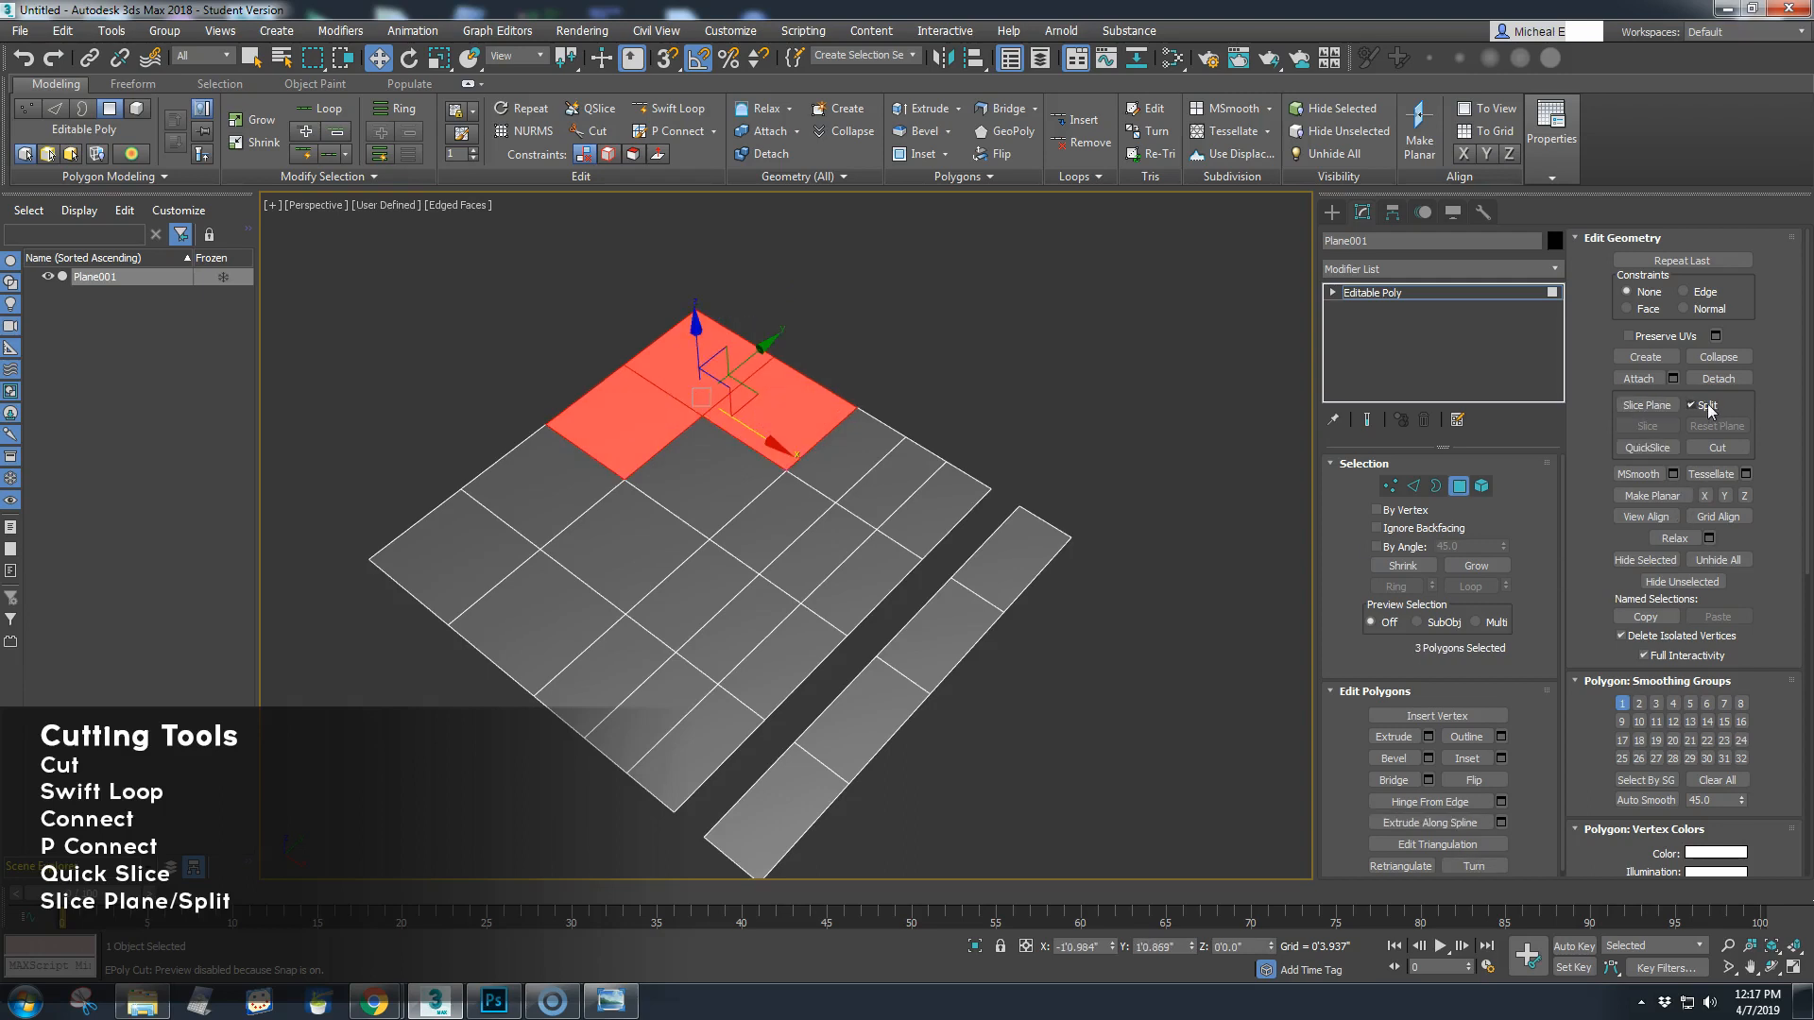
Activate the slice plane with Split off, rotate it diagonally, and position it across the selected corner at about X -1'3.115", Y 1'7.043"
left_click(1653, 404)
left_click_drag(914, 691, 579, 518)
right_click(692, 484)
left_click(727, 503)
right_click(585, 535)
left_click(619, 535)
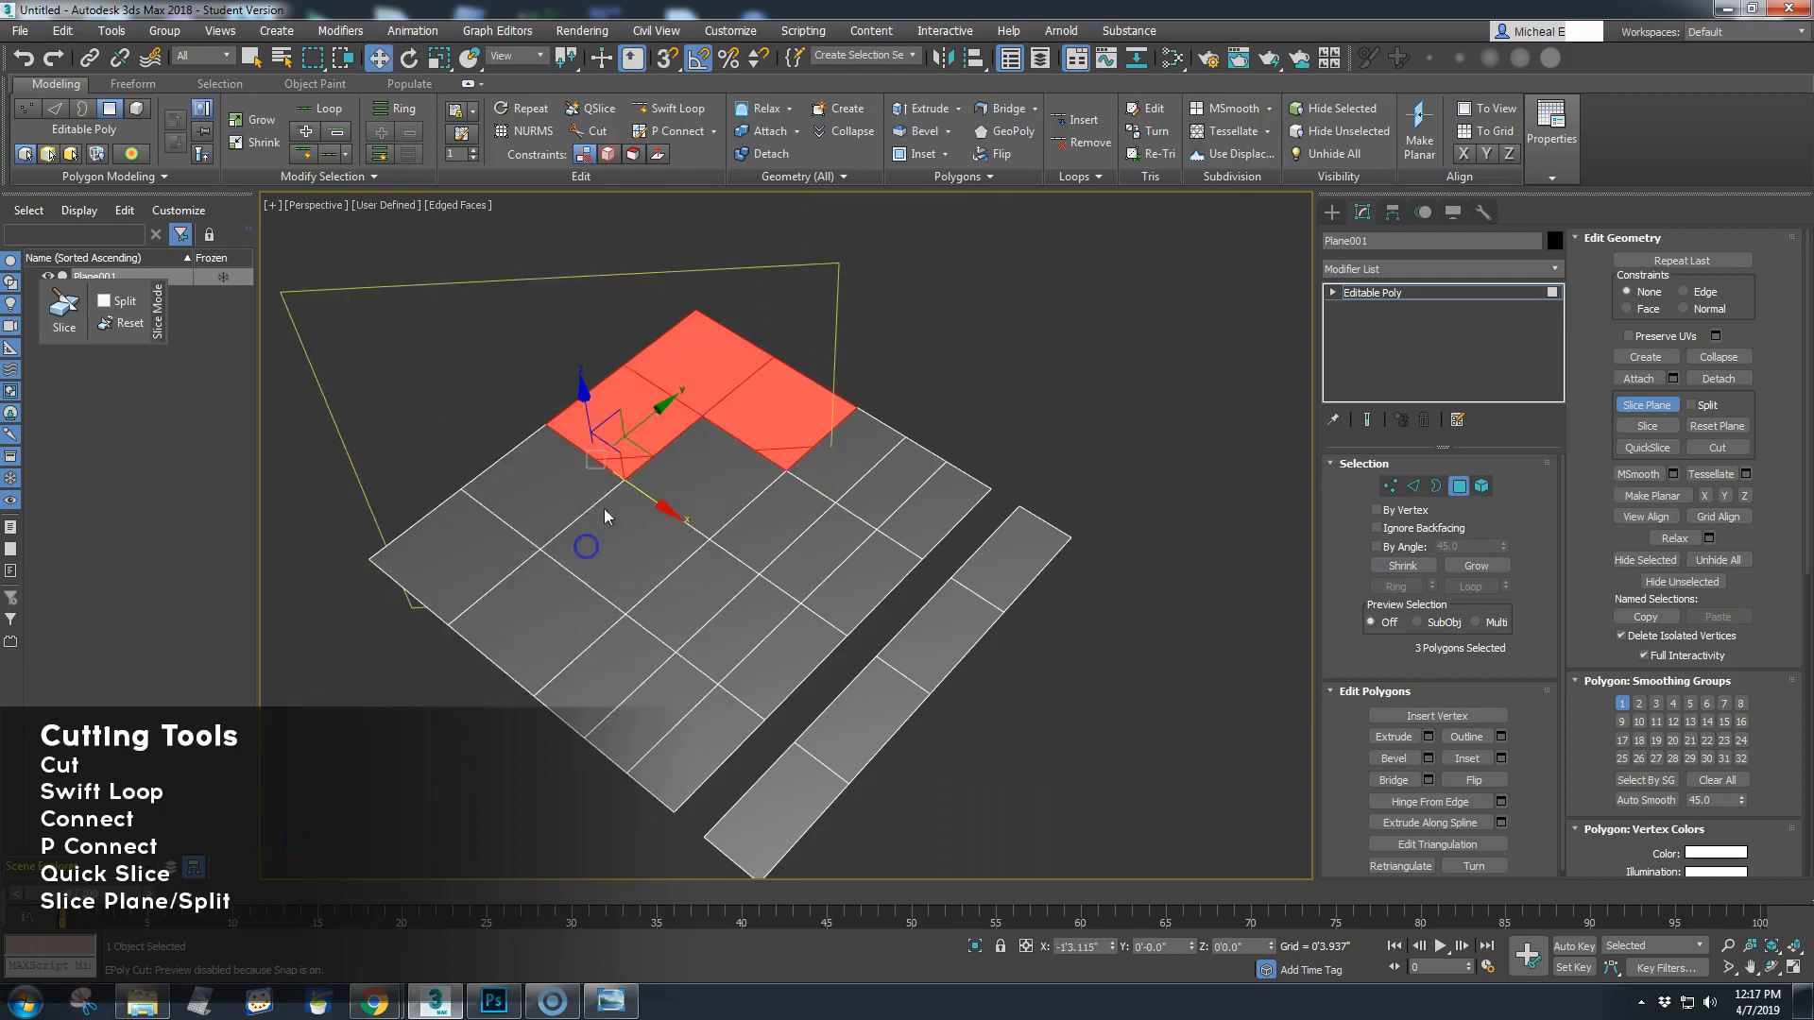
left_click_drag(645, 423, 800, 324)
Switch selected-face shading off and on repeatedly to compare the displays, finishing with the selected polygons shown only as outlines
scroll(727, 407, "up", 5)
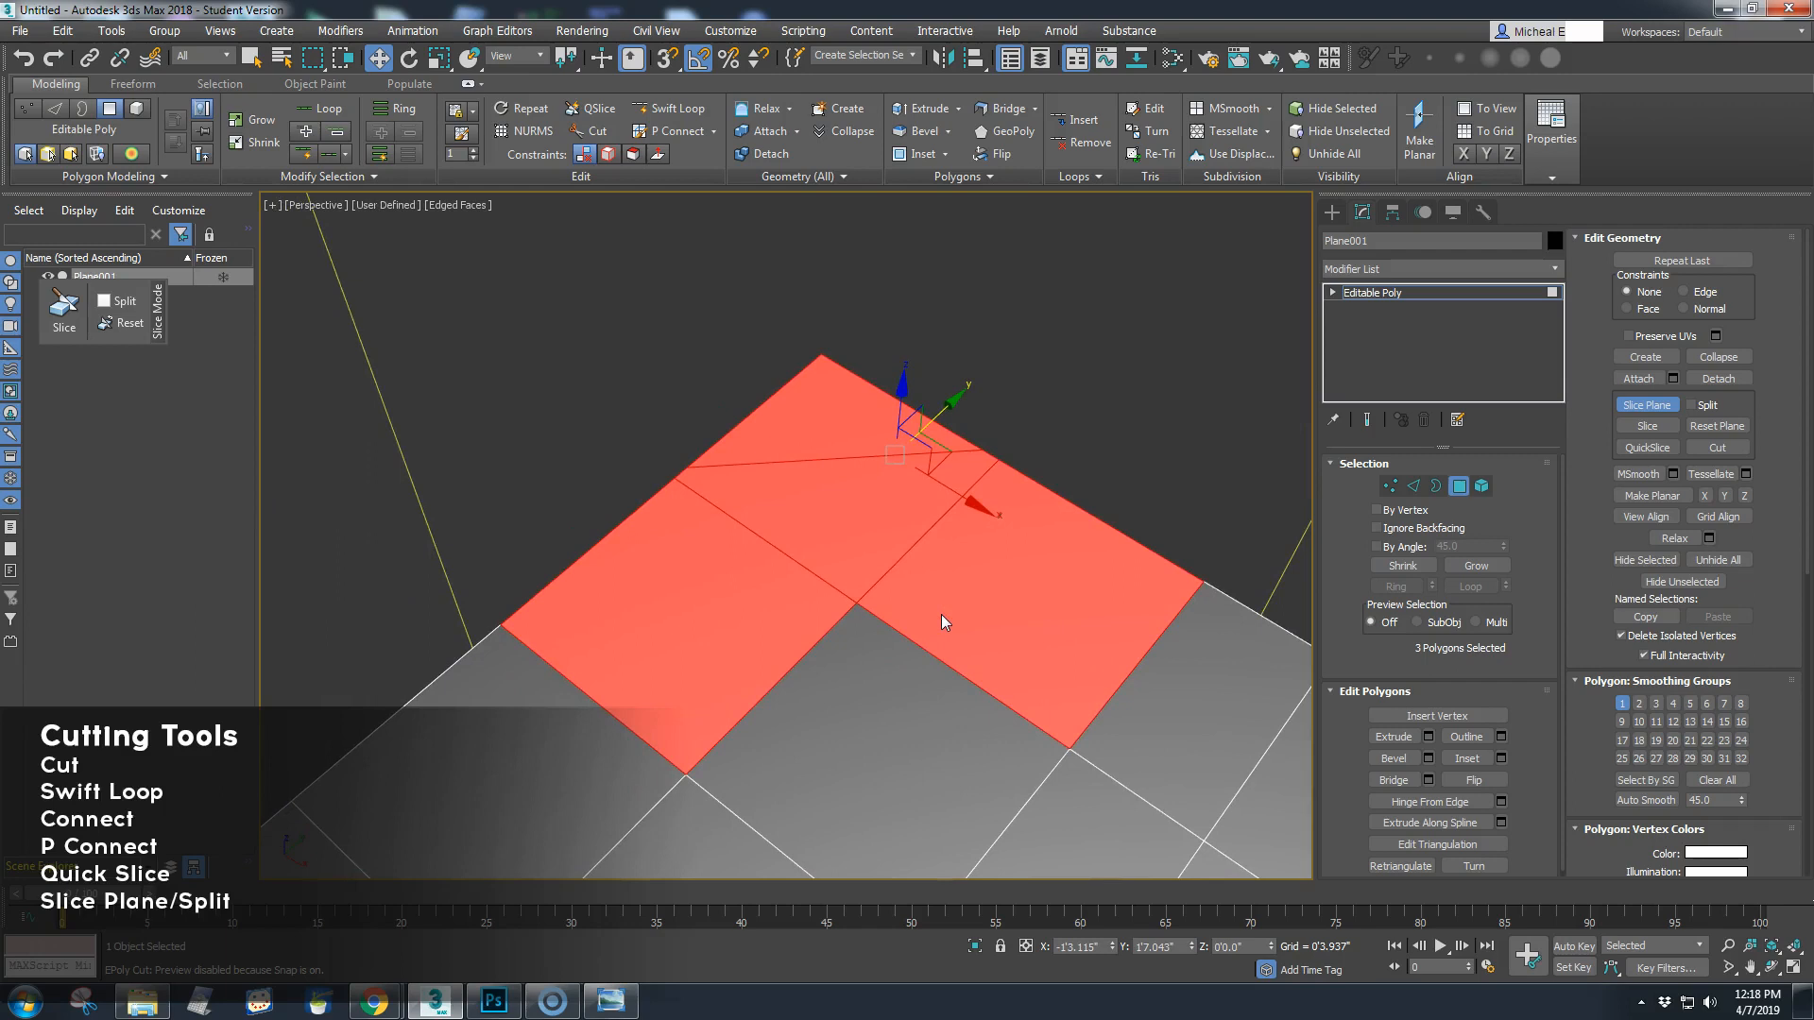
key("F2")
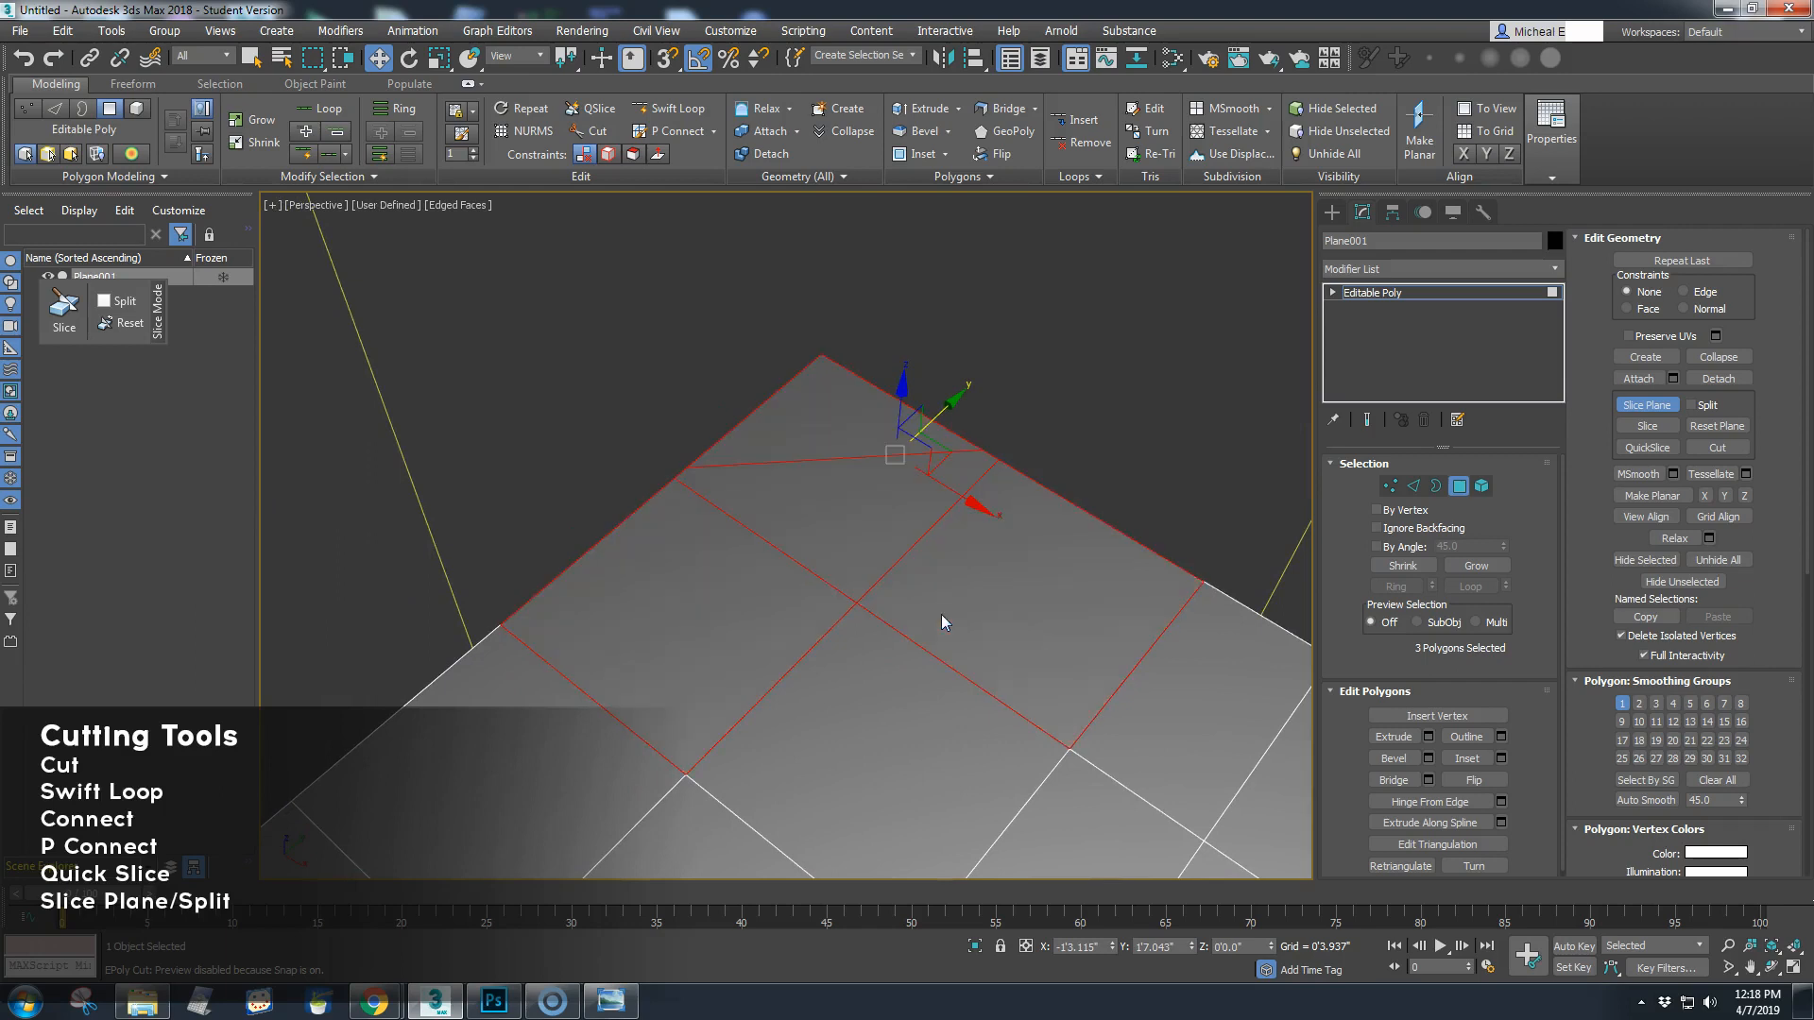
key("F2")
key("F2")
key("F2")
key("F2")
key("F2")
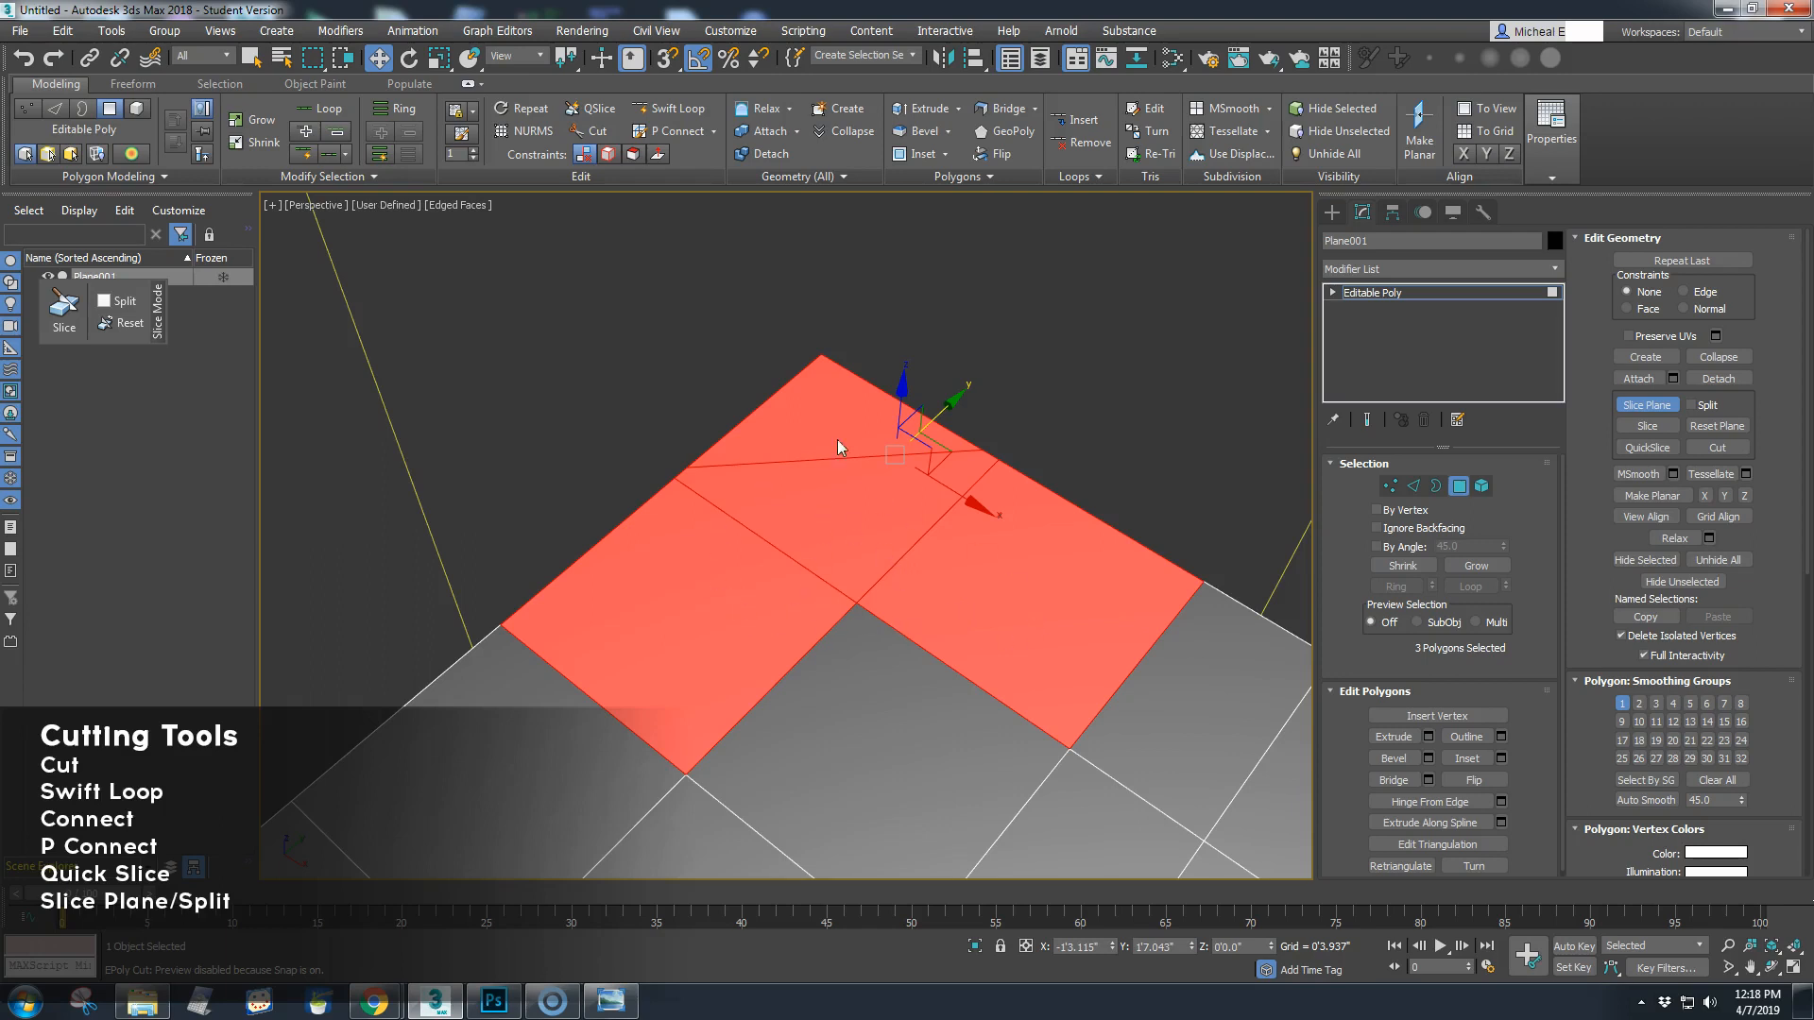
key("F2")
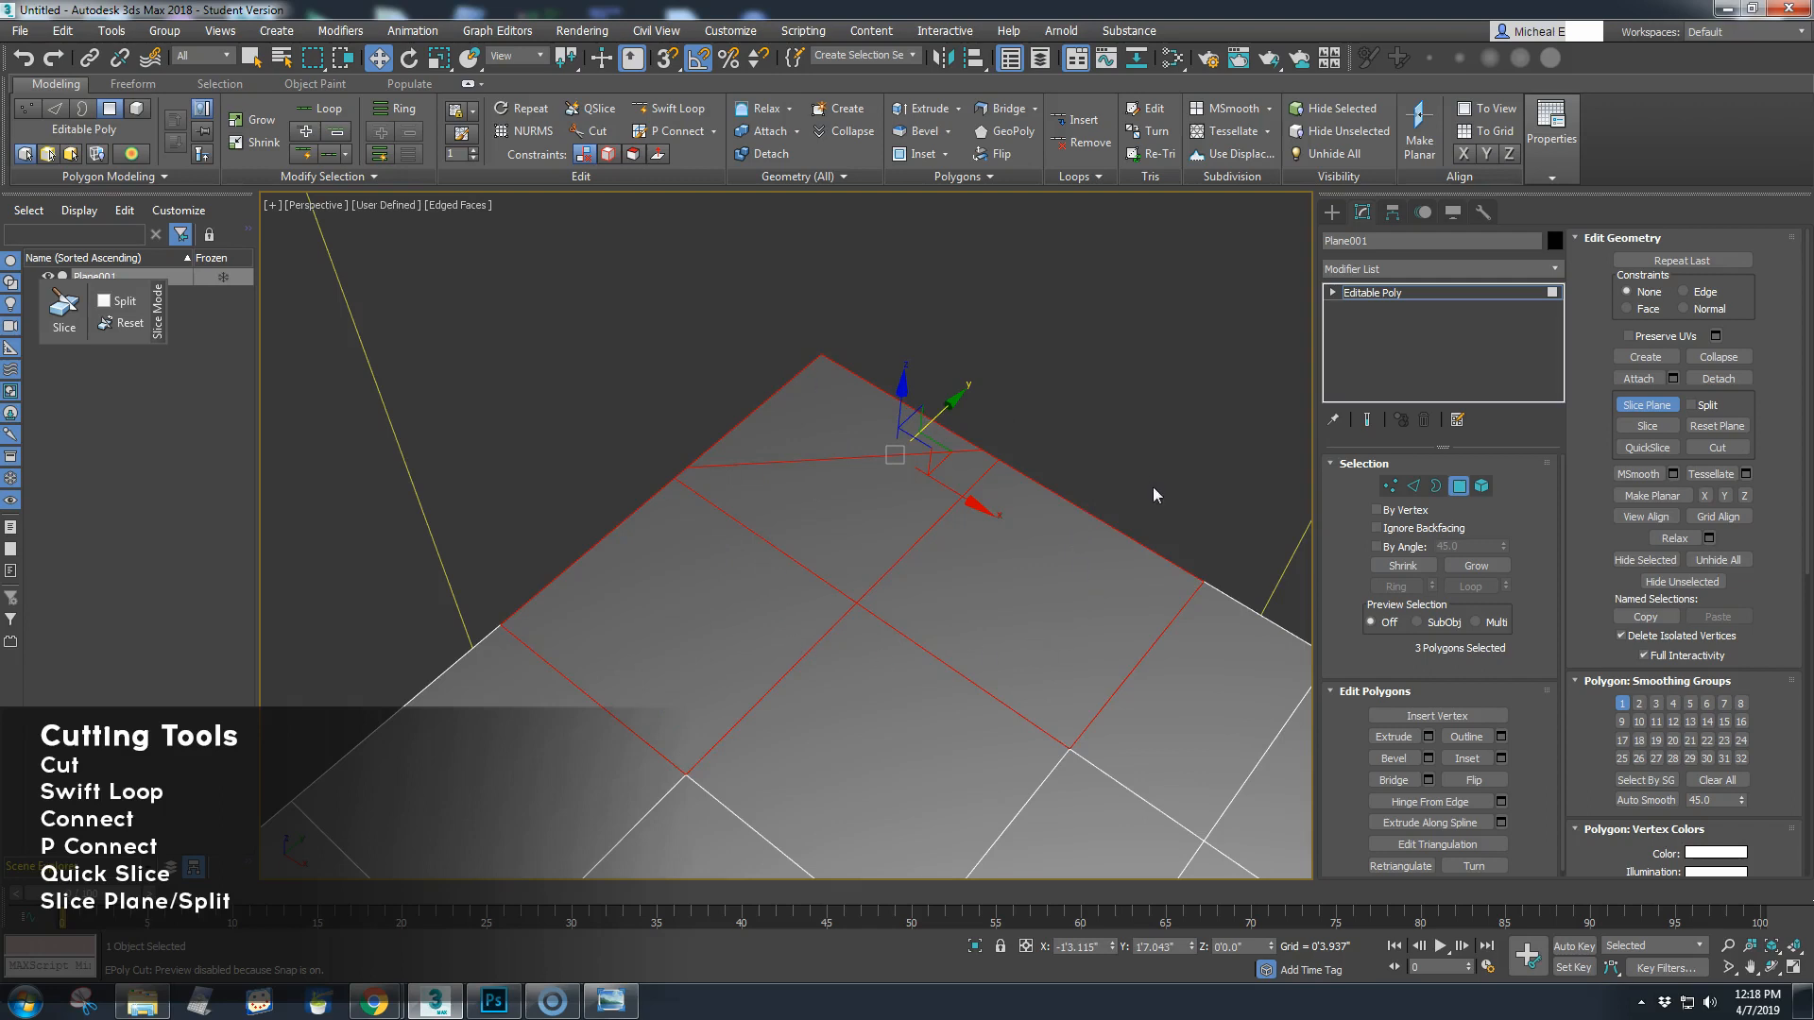
key("F2")
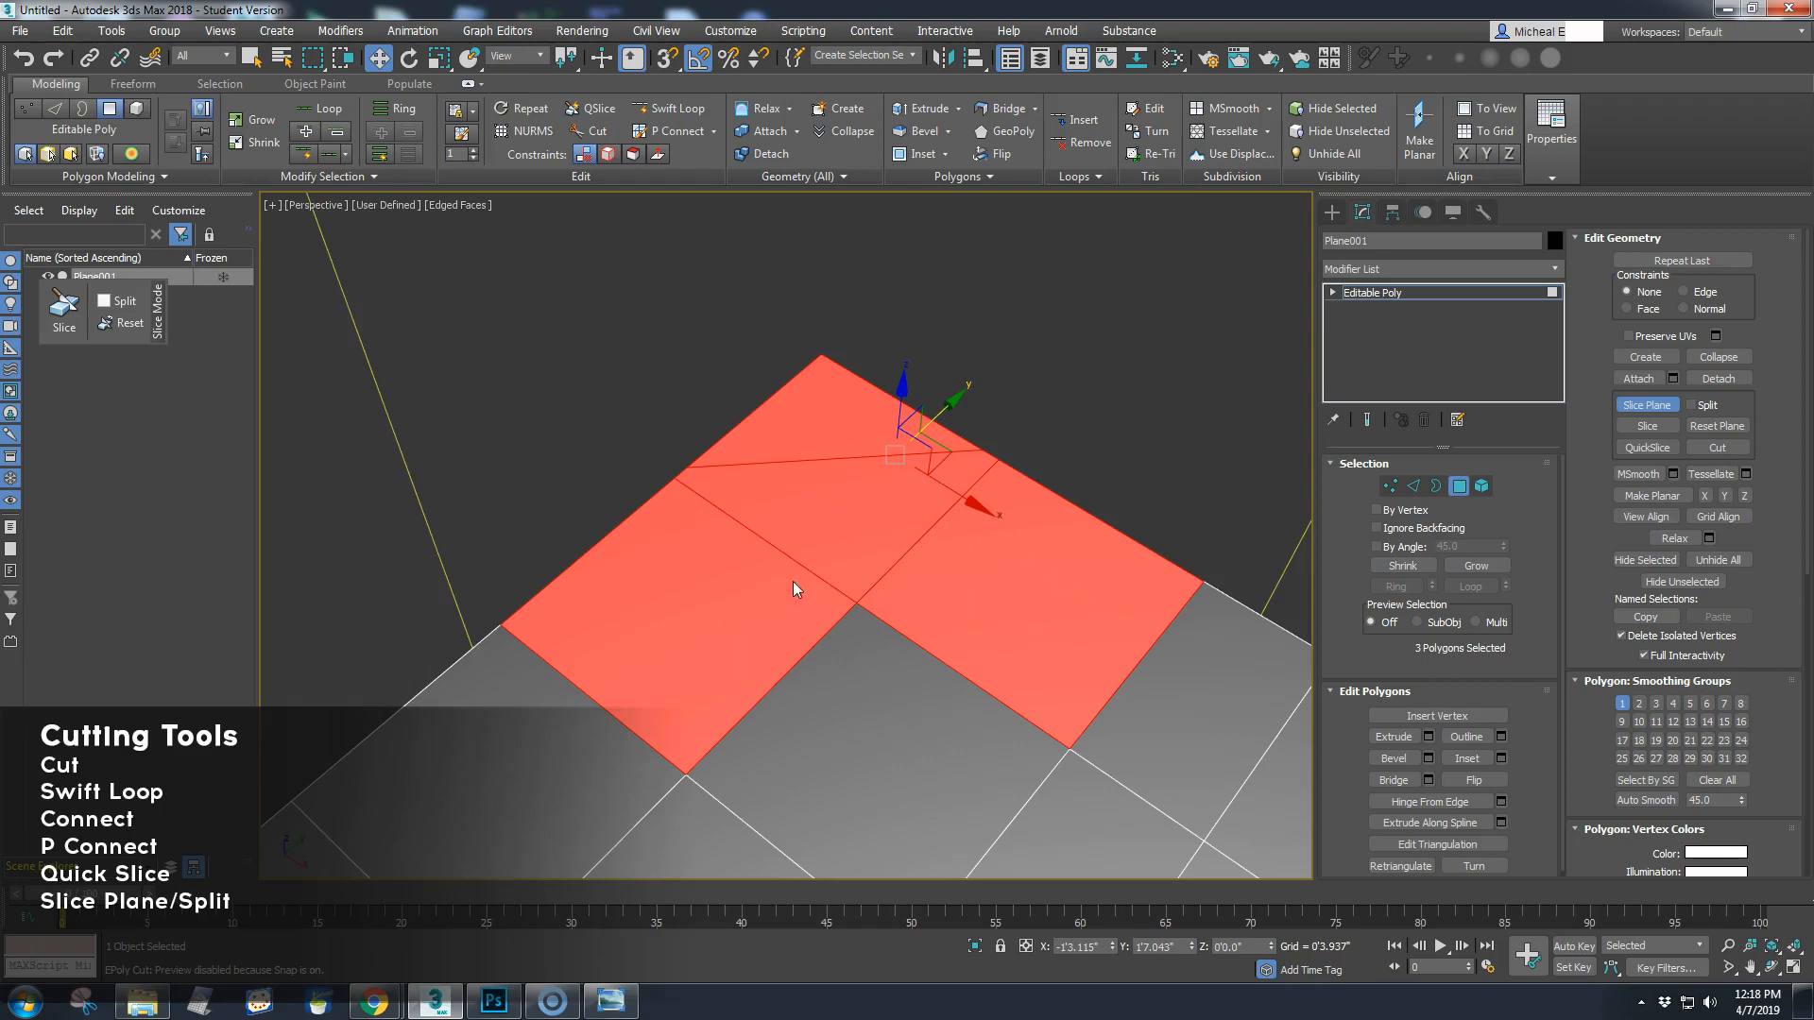
key("F2")
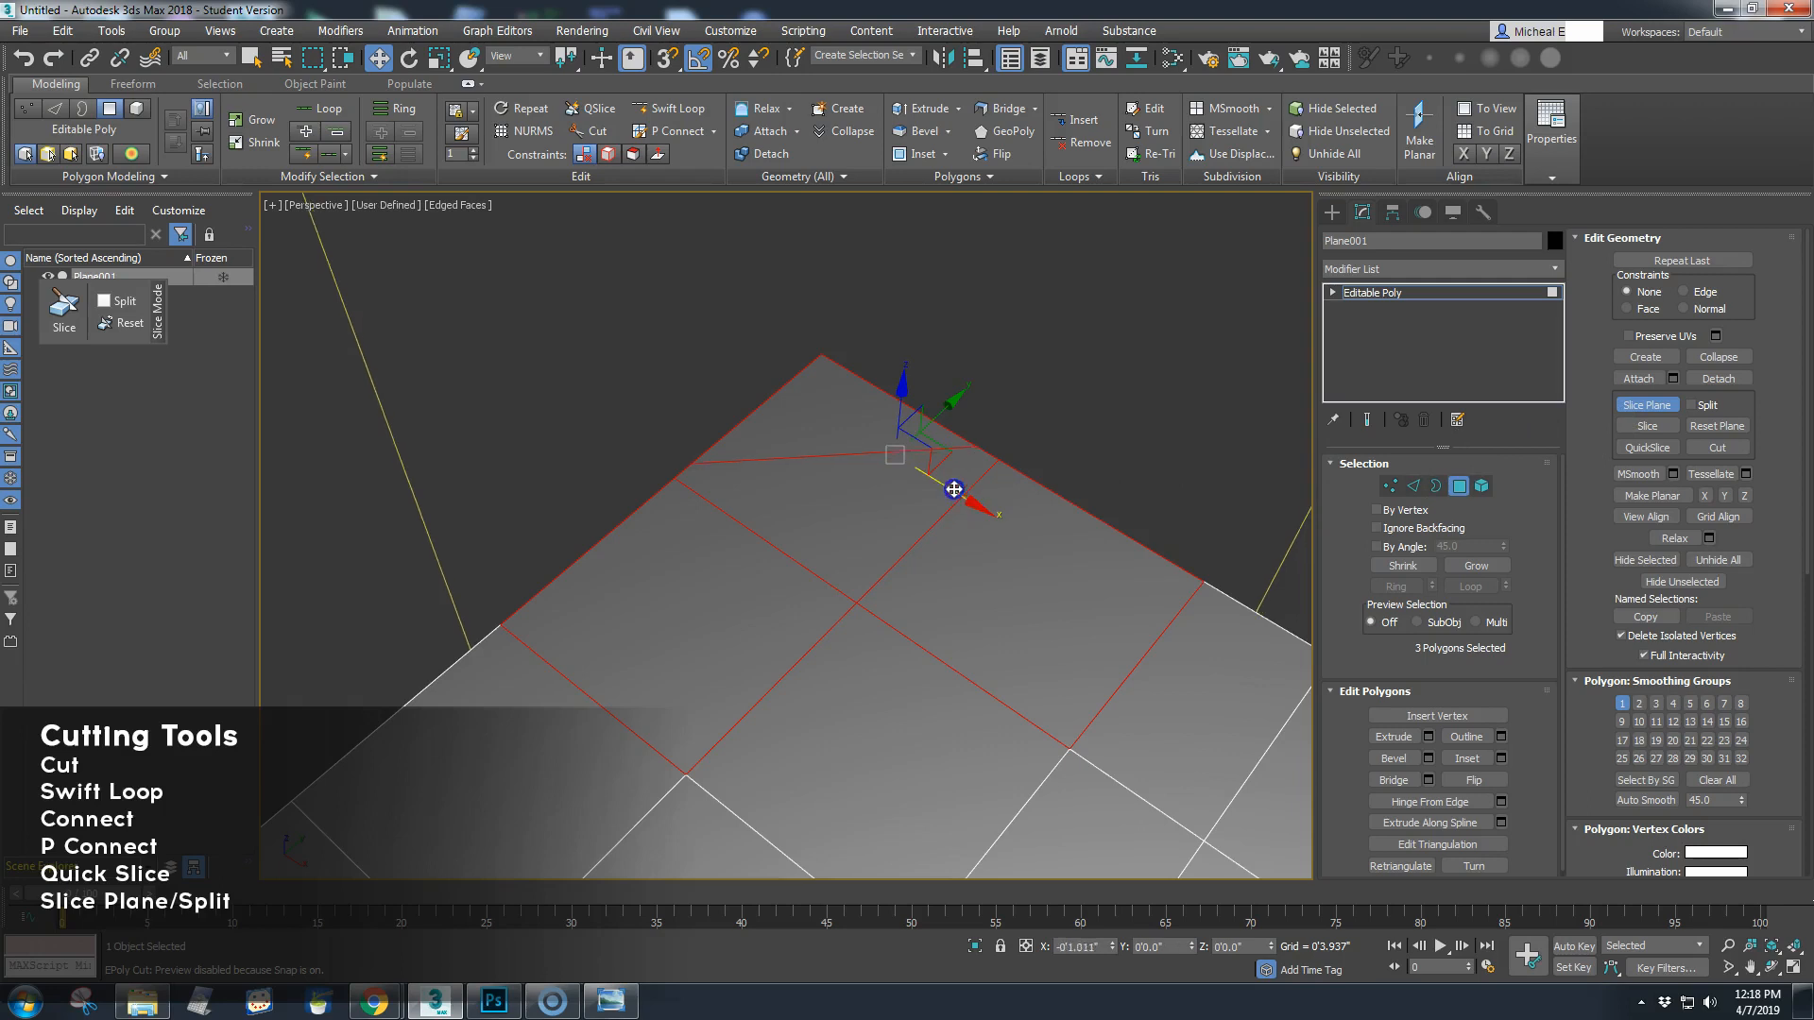
Shift the slice plane along X toward the corner, slice the selected polygons with Split enabled, and leave polygon level
left_click_drag(984, 512, 935, 501)
left_click(1692, 405)
left_click(1648, 426)
left_click(1459, 486)
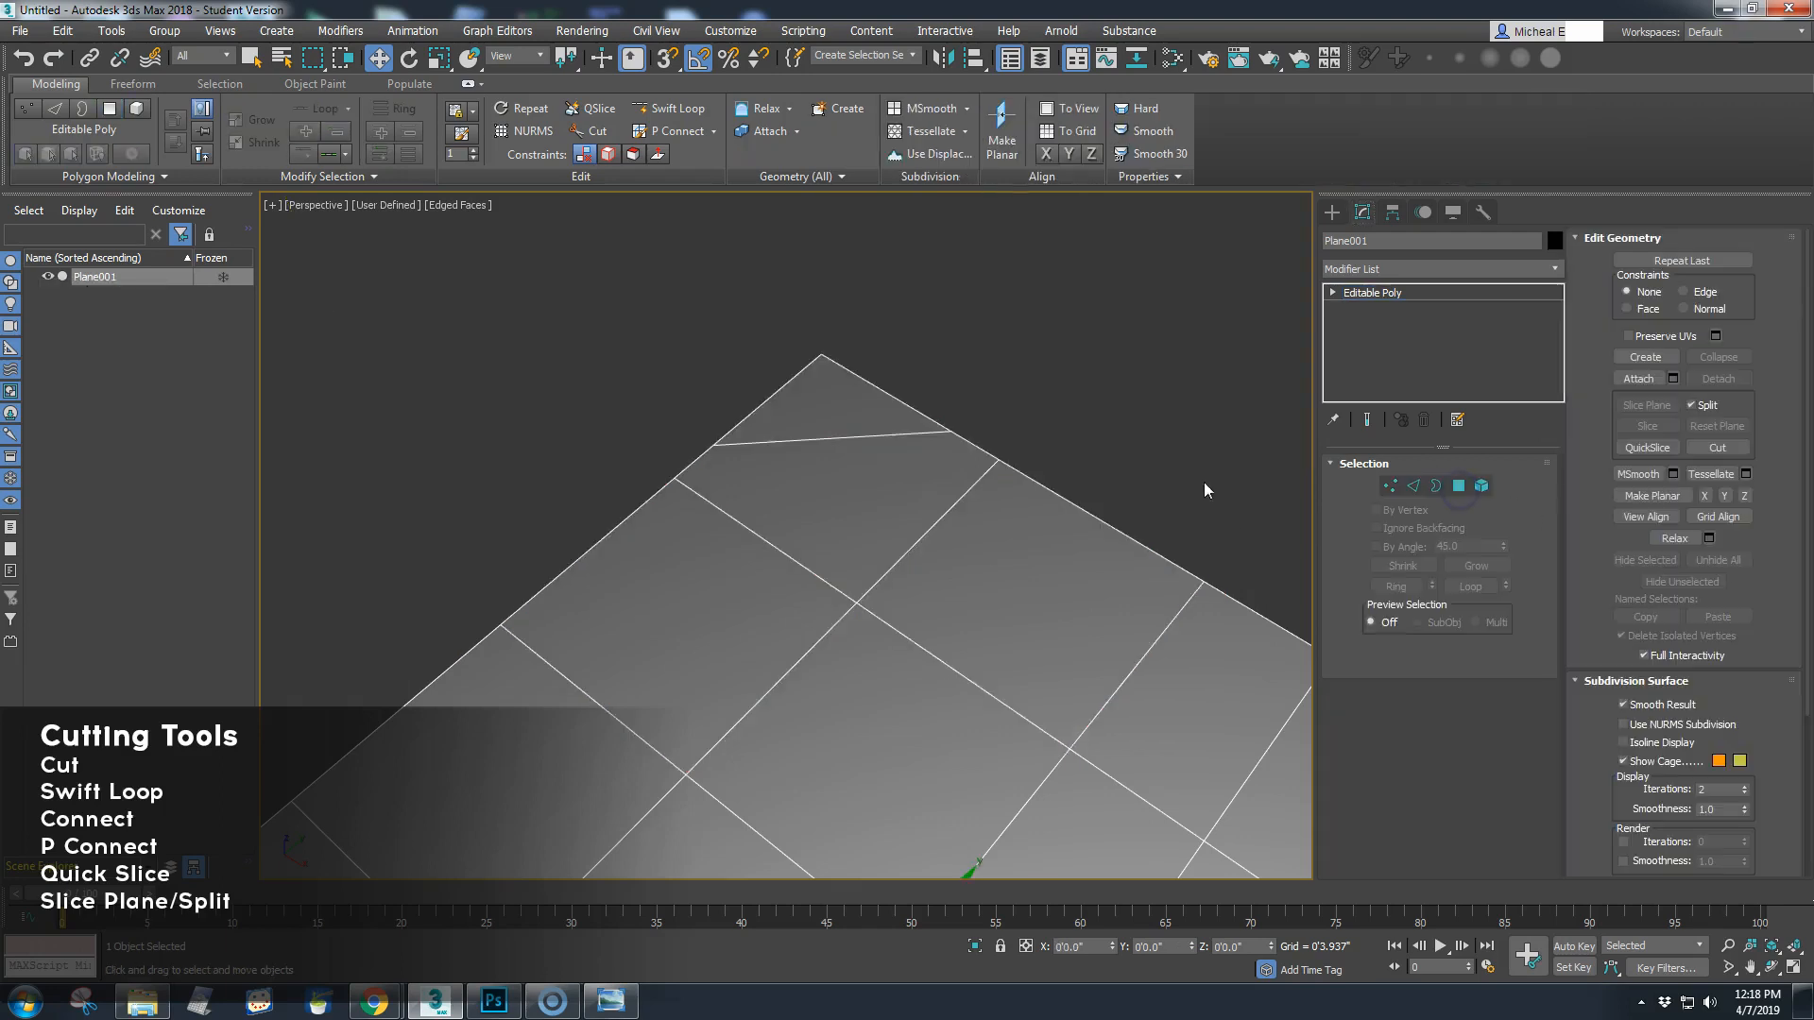
At element level, restore selected-face shading and select the split-off corner triangle
left_click(898, 506)
left_click(1482, 486)
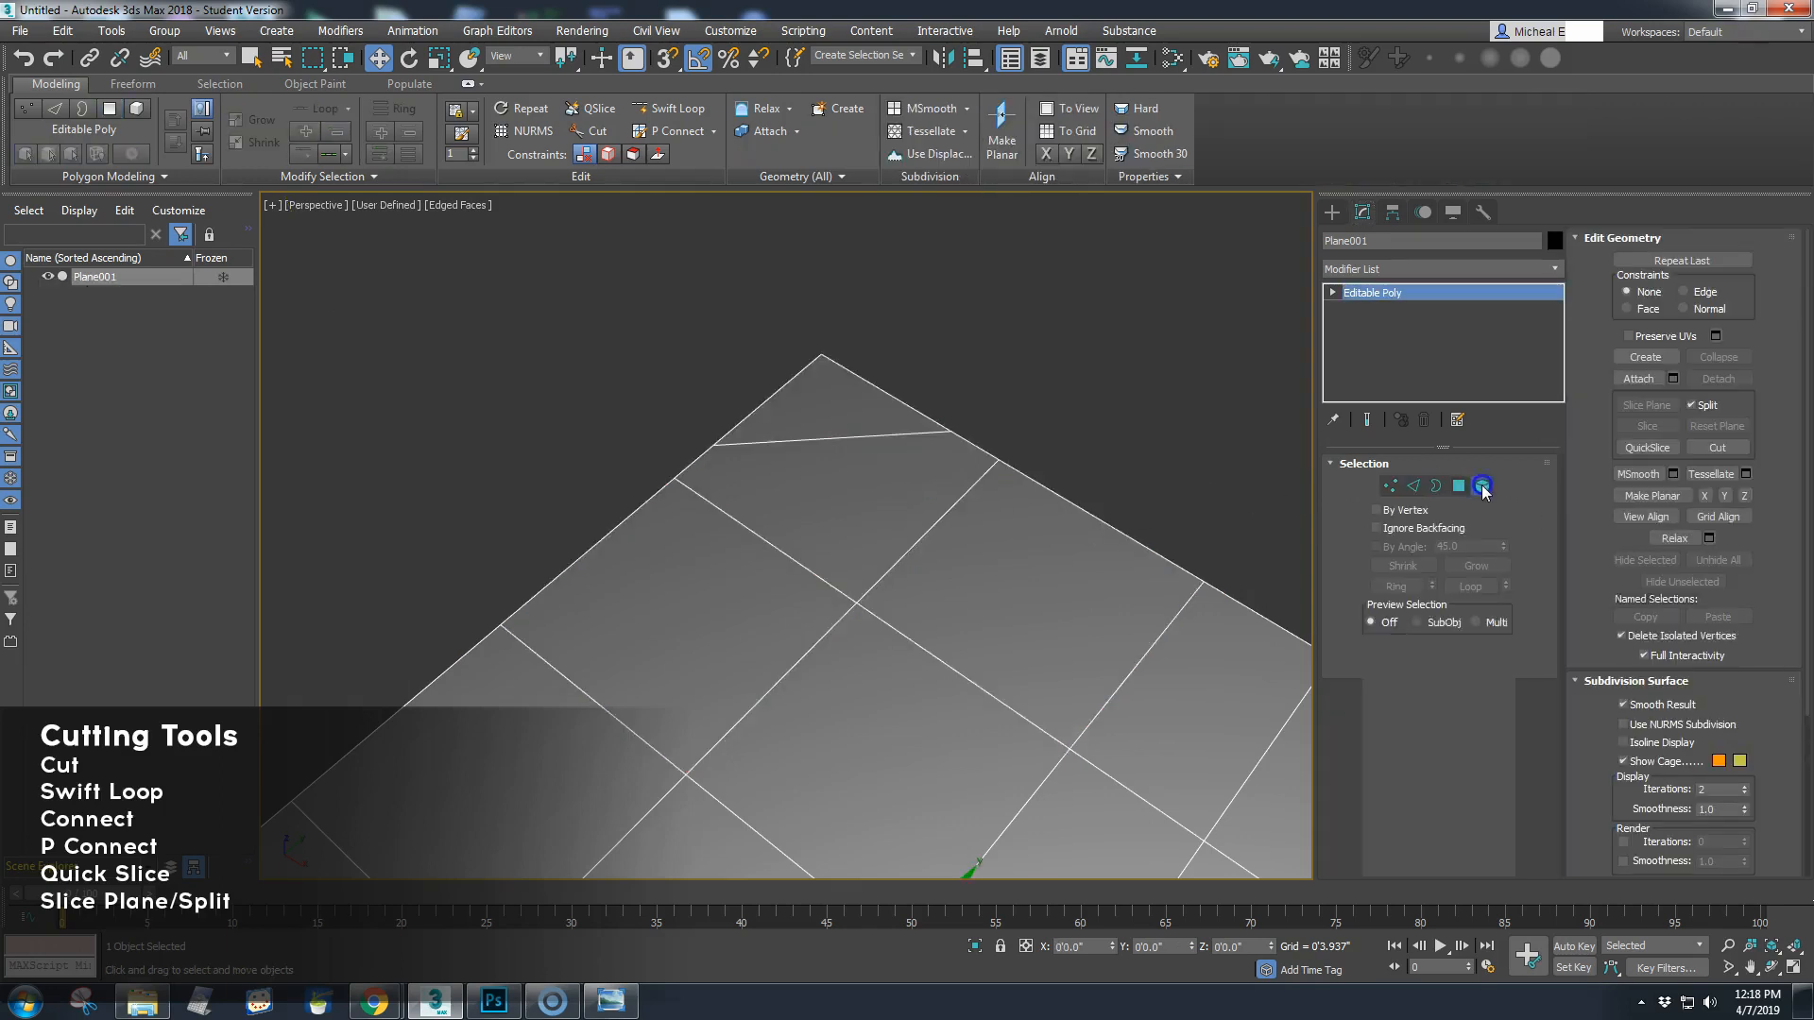
left_click(1030, 491)
key("alt+c")
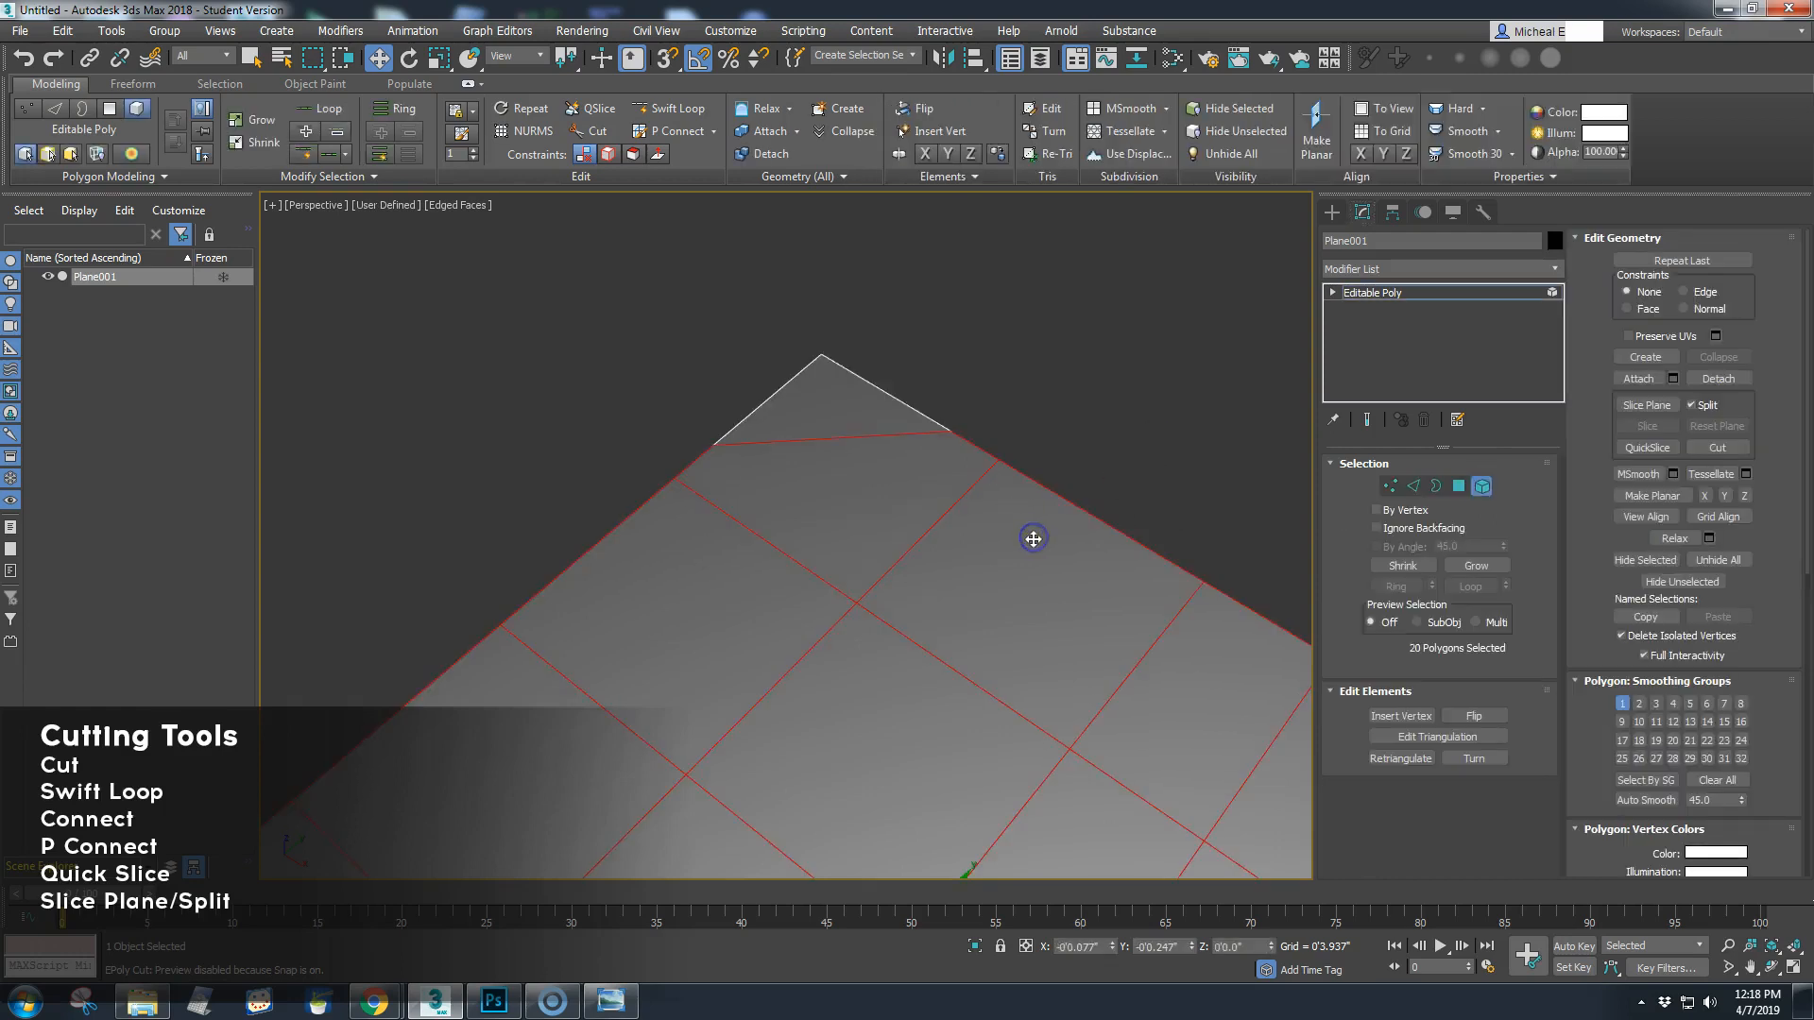
right_click(1030, 532)
left_click(1096, 457)
left_click(850, 418)
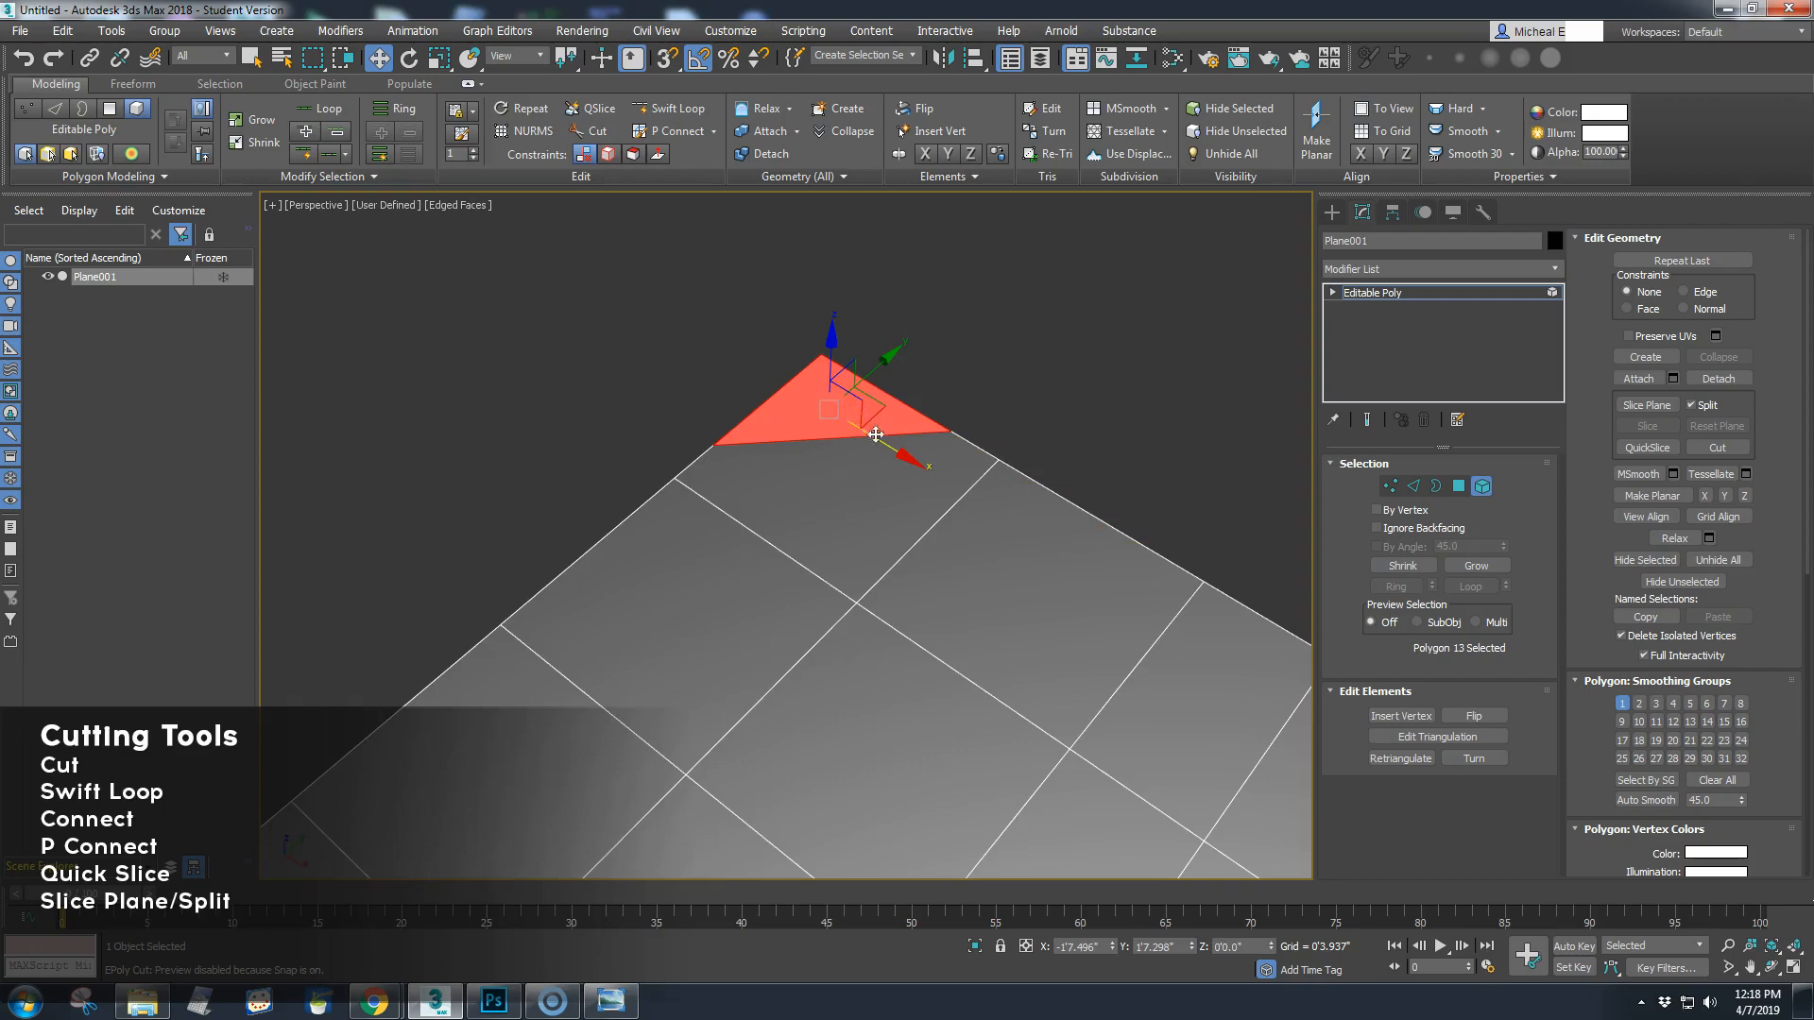
Move the corner triangle away from the plane to about X -1'10.037", Y 1'10.942", and undo the move
left_click_drag(867, 407, 885, 342)
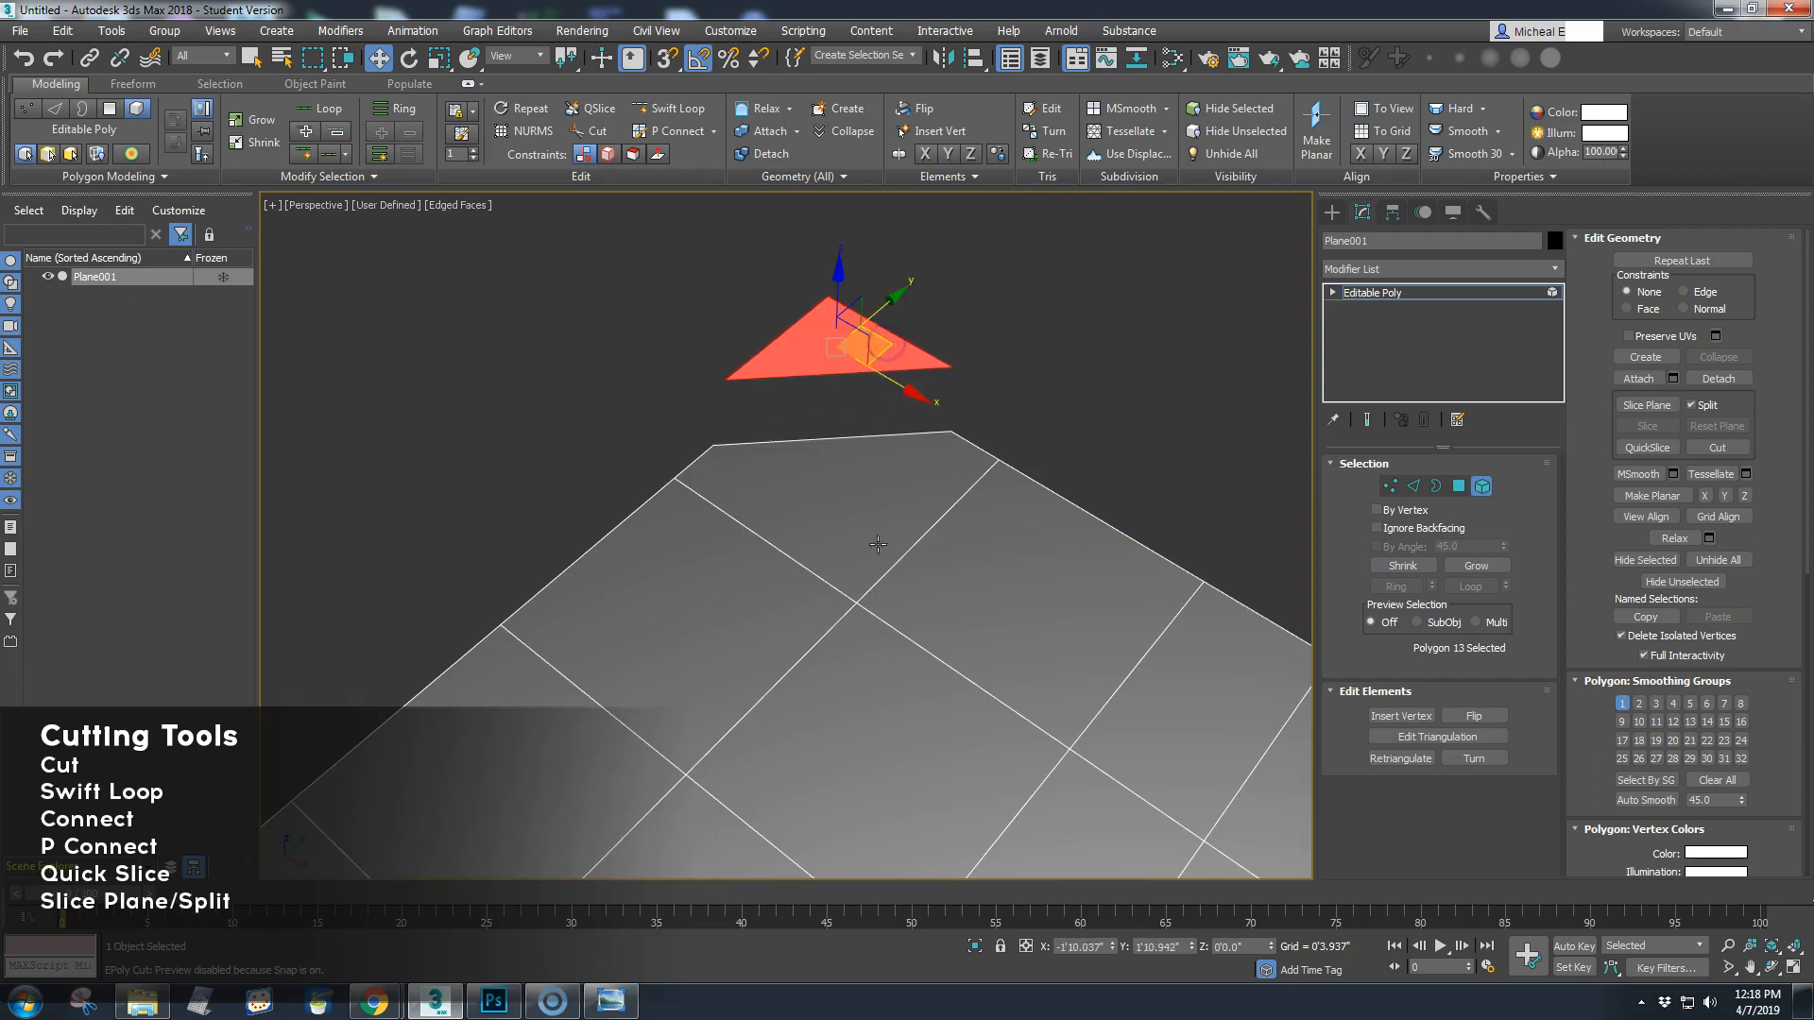
middle_click_drag(840, 573, 923, 586, "alt")
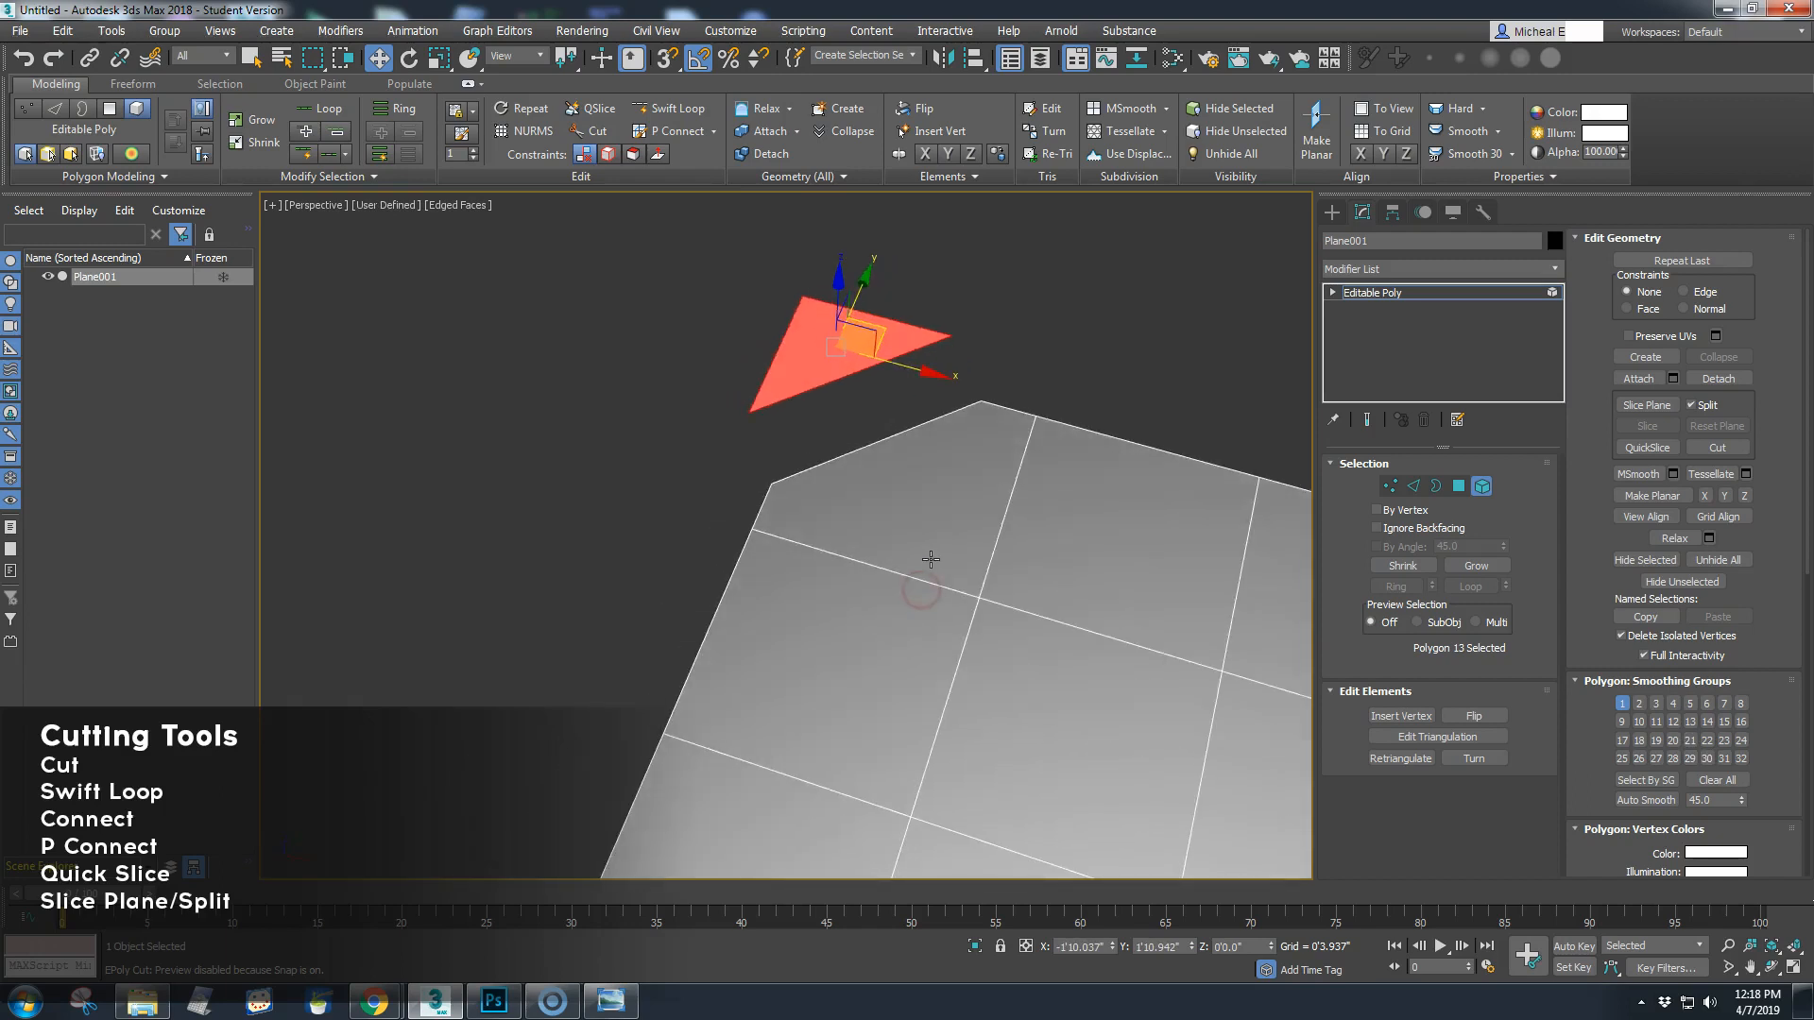
key("ctrl+z")
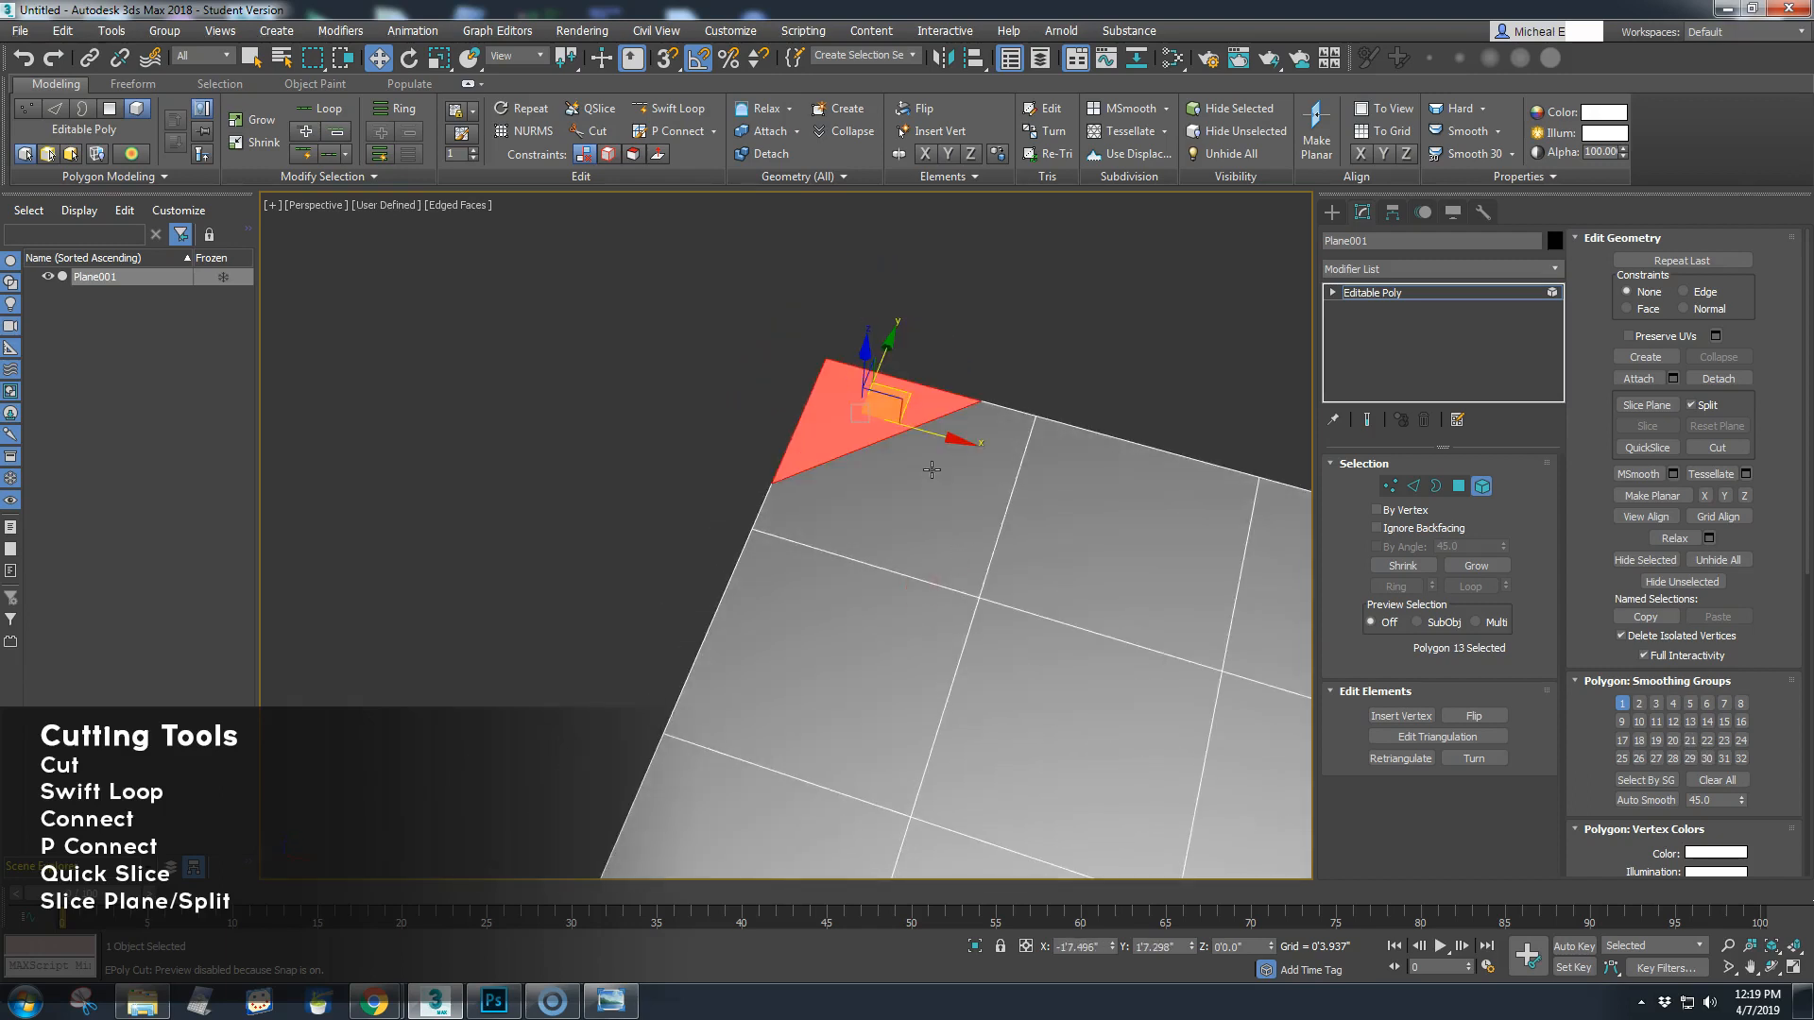
At vertex level, move the positive-X end vertex of the triangle's split edge along Y, away from the plane
scroll(929, 468, "up", 5)
middle_click_drag(898, 490, 870, 690)
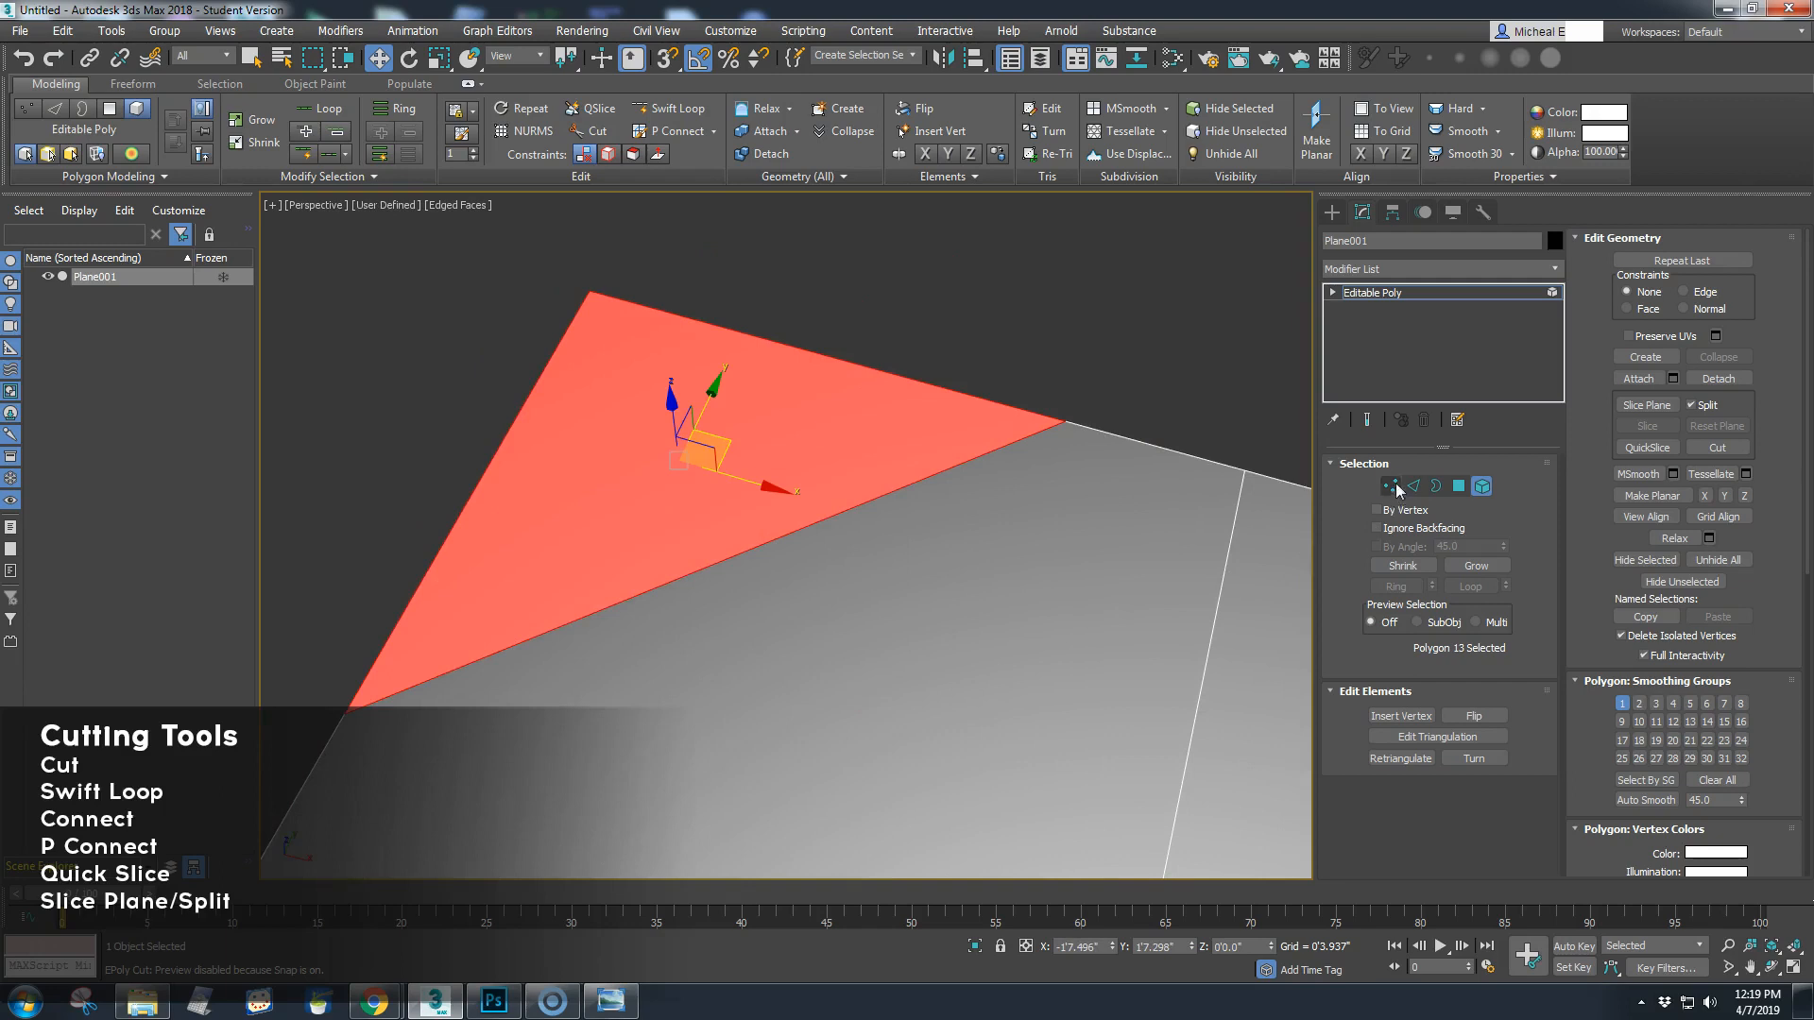
key("1")
middle_click_drag(1095, 365, 1029, 351)
scroll(1029, 351, "up", 3)
left_click(994, 460)
left_click_drag(1005, 405, 995, 305)
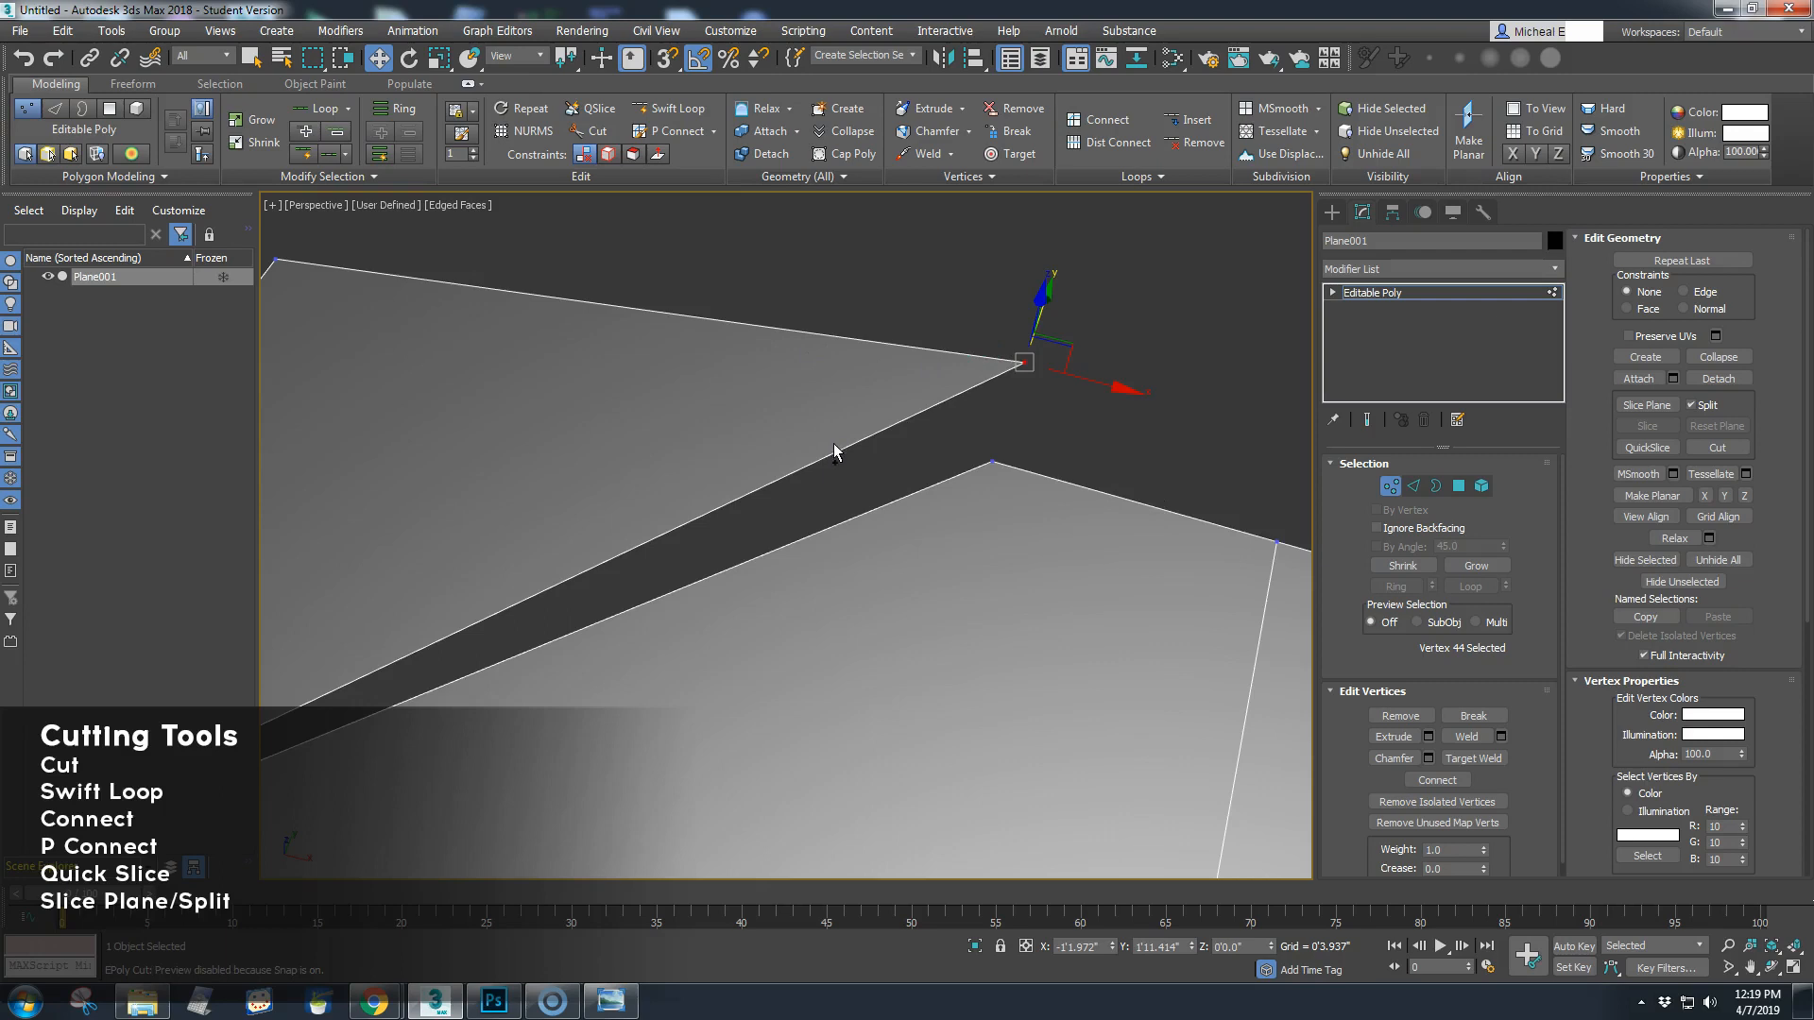
key("ctrl+z")
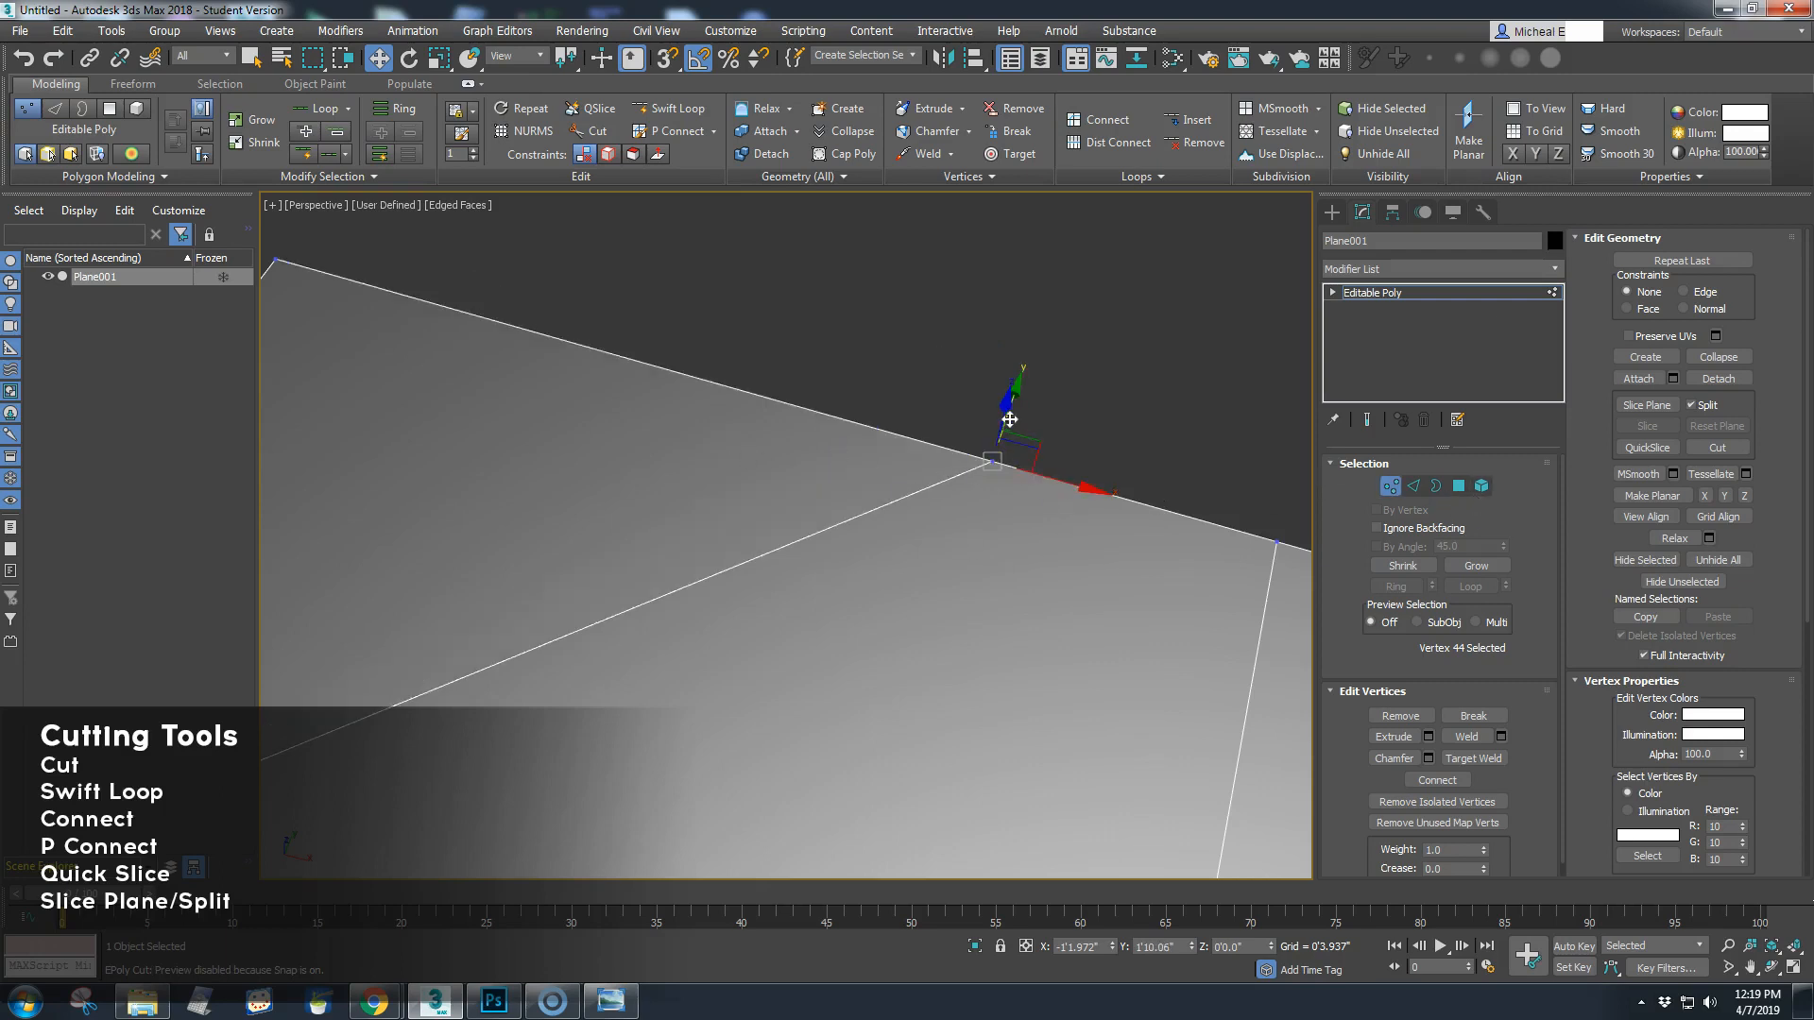
left_click_drag(1009, 396, 1016, 313)
Raise the vertex at the other end of the triangle's split edge along Z to about 0'1.459"
middle_click_drag(519, 694, 1146, 501)
left_click(451, 753)
left_click_drag(434, 728, 390, 642)
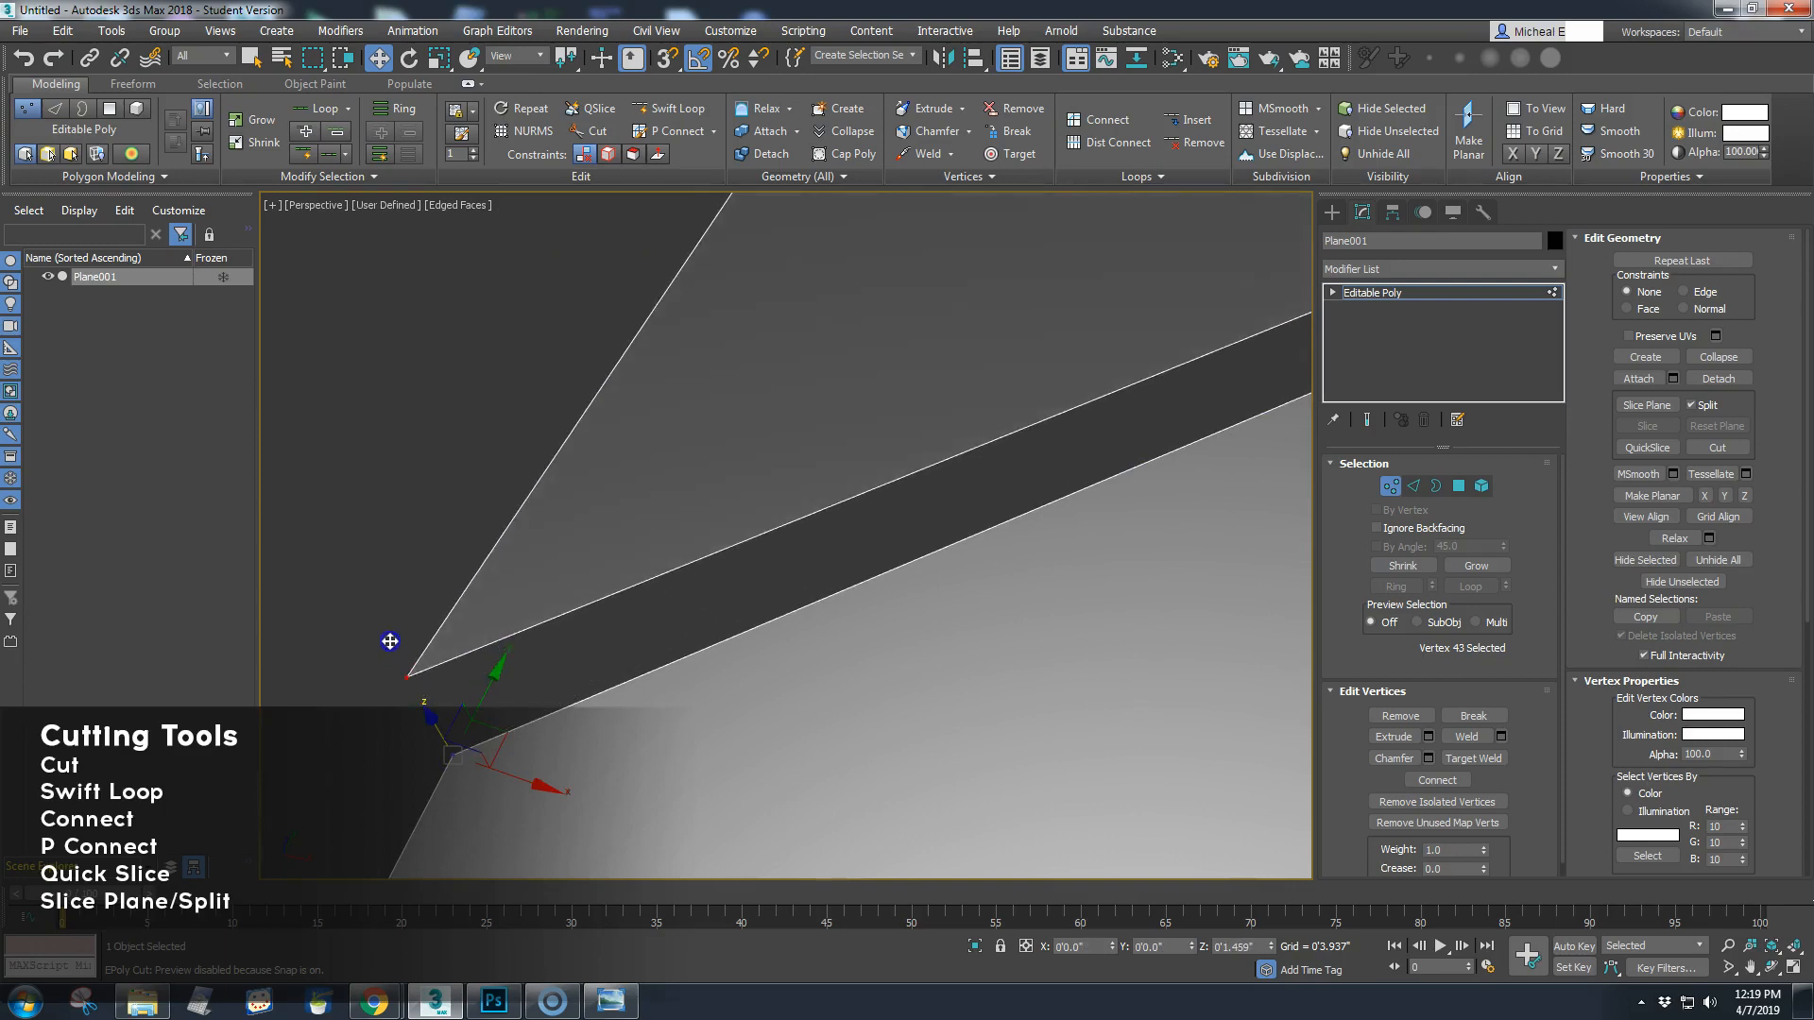
scroll(915, 571, "down", 3)
scroll(1005, 615, "down", 2)
middle_click_drag(1005, 615, 842, 623)
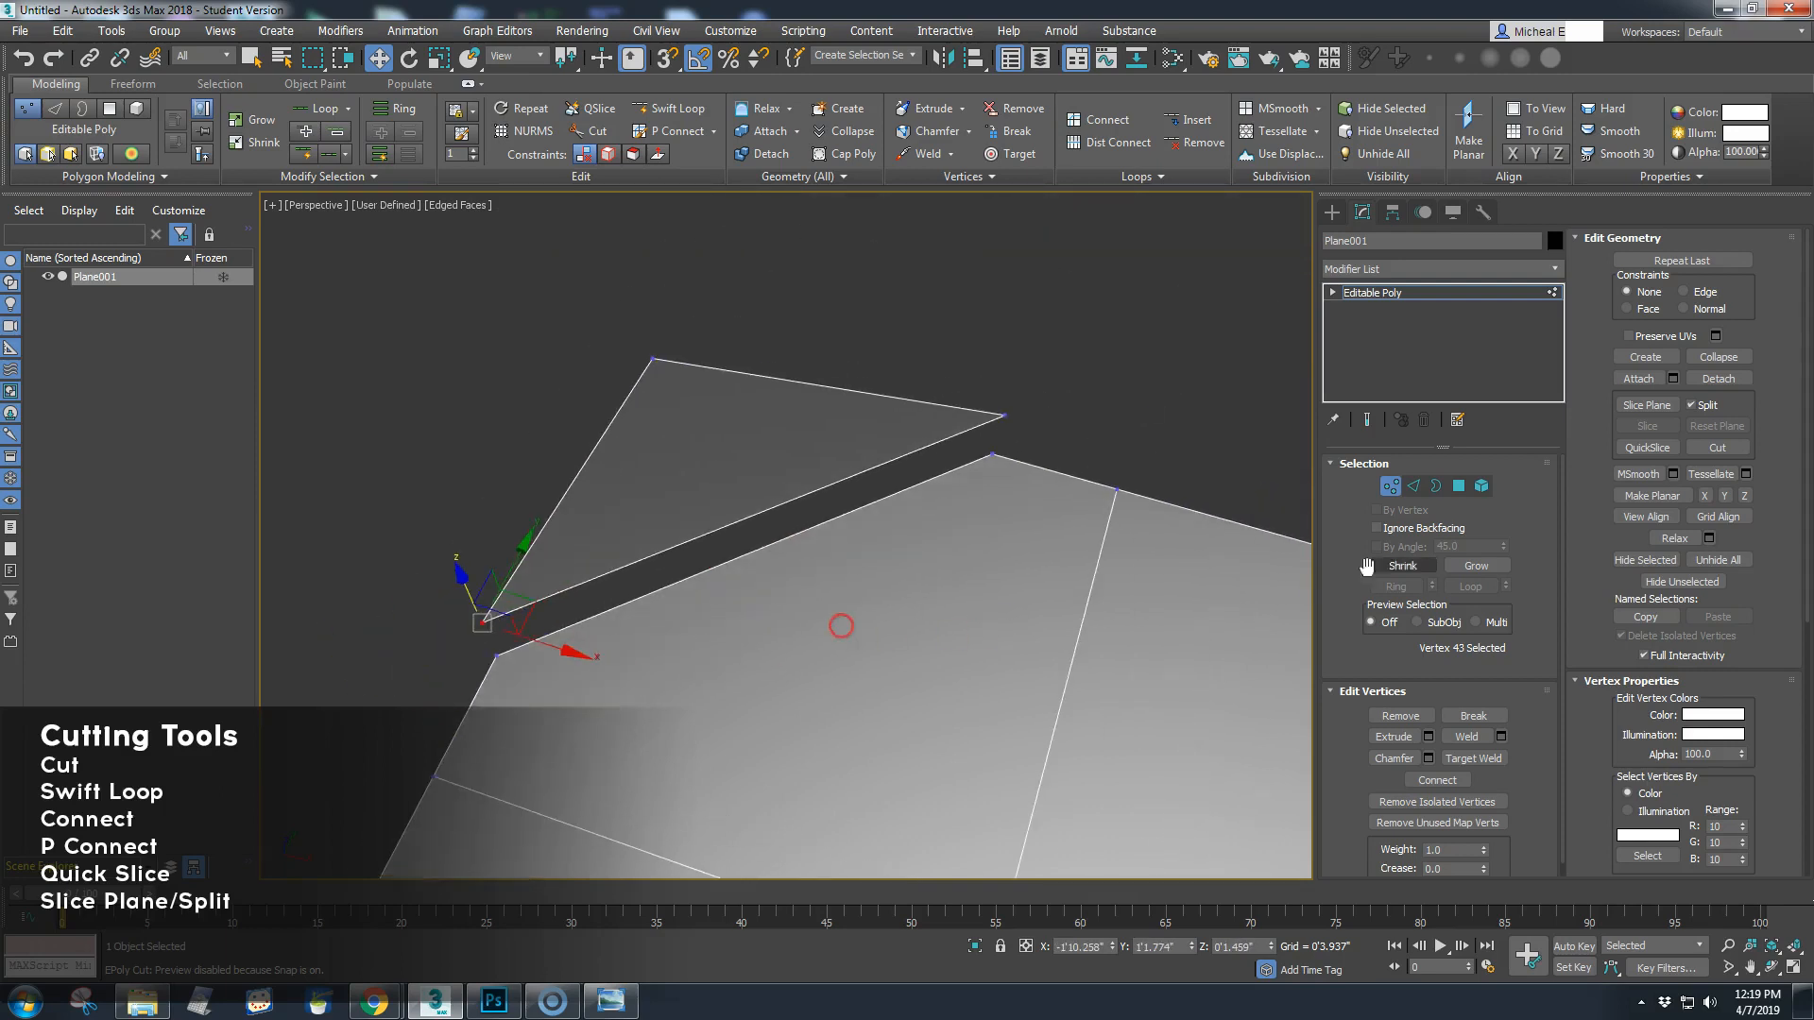
At element level, select the corner triangle and raise it along Z to about 0'2.239"
left_click(1482, 485)
left_click(1001, 598)
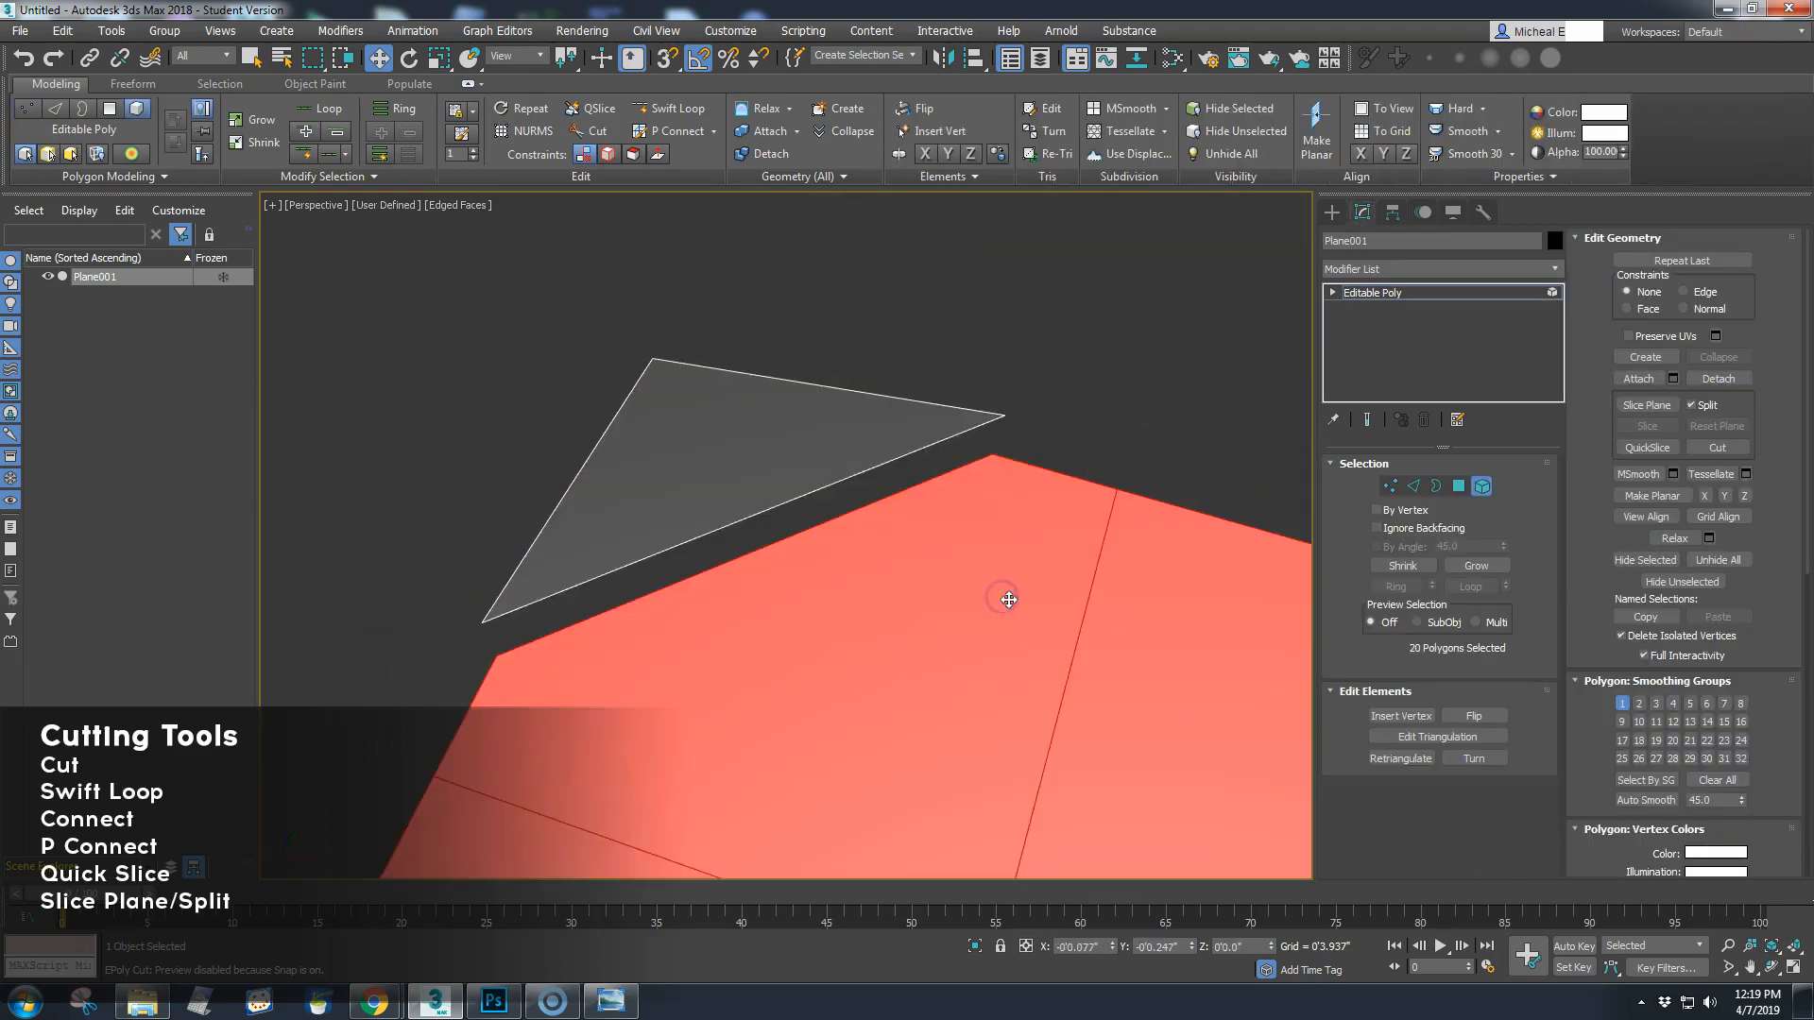
left_click(826, 451)
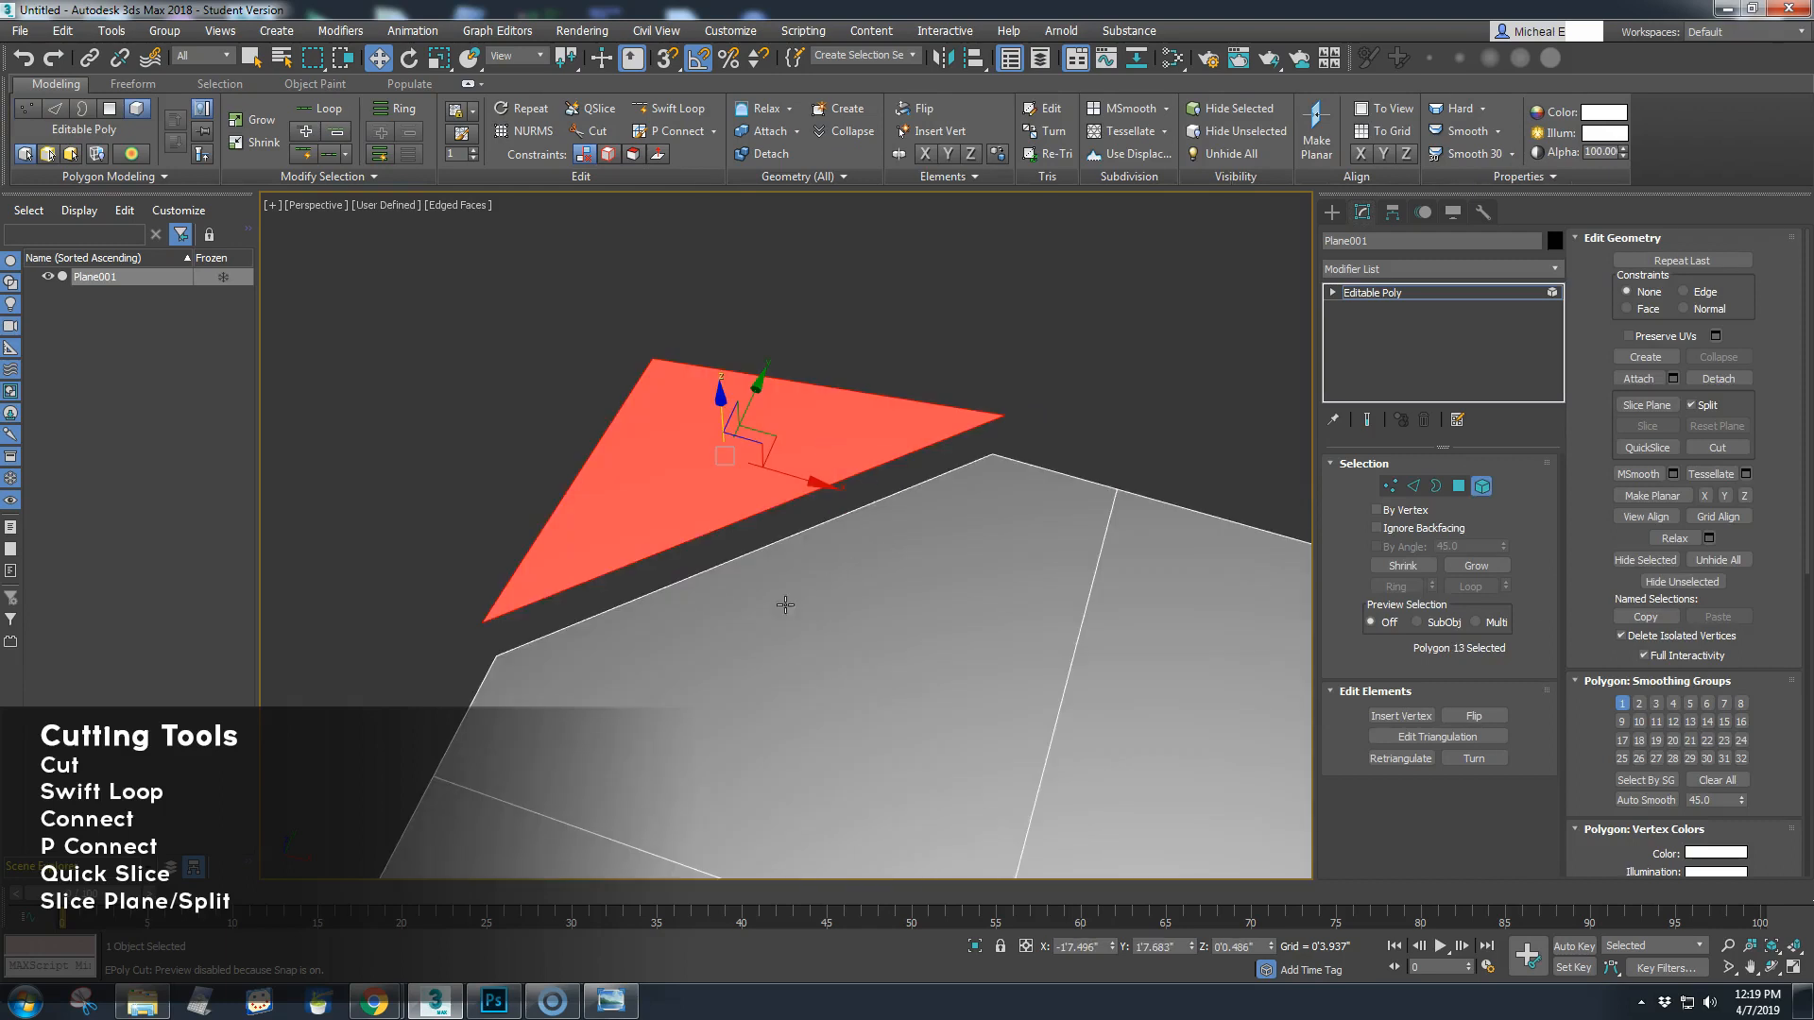
middle_click_drag(773, 645, 814, 615, "alt")
left_click_drag(723, 373, 727, 291)
middle_click_drag(931, 478, 952, 511, "alt")
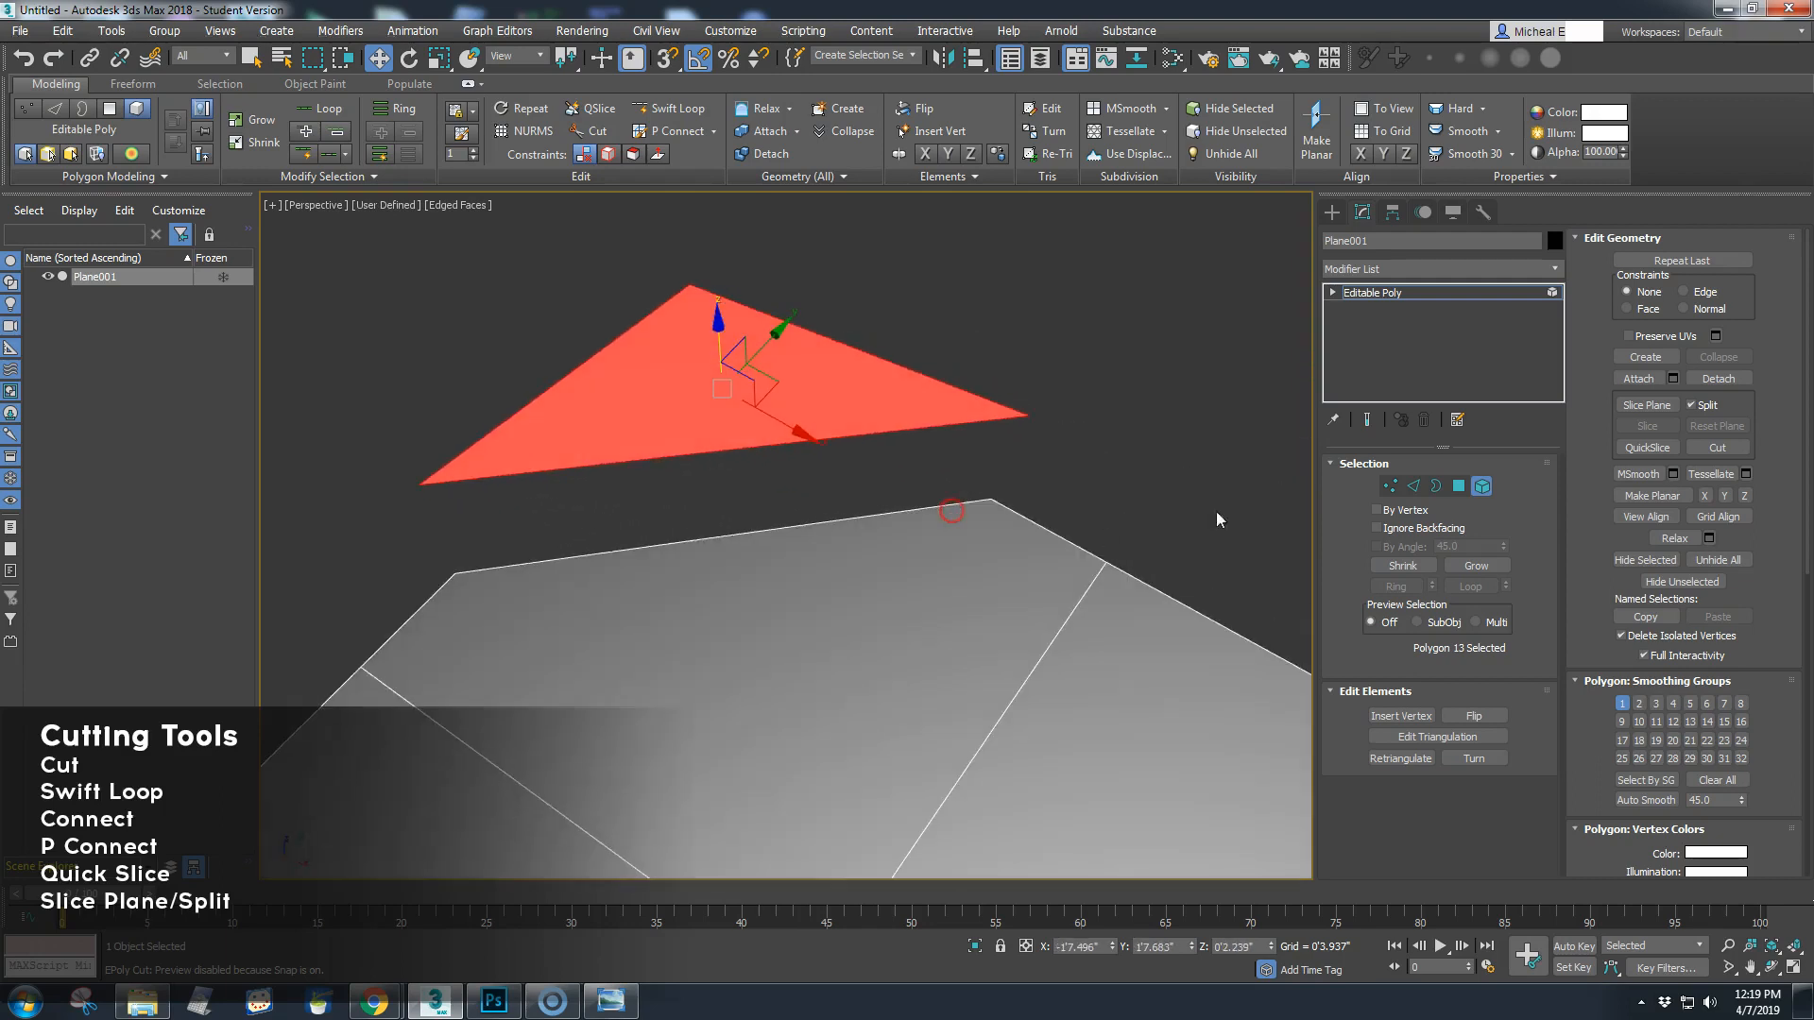
Target weld the triangle's positive-X vertex to the plane's nearest cut corner vertex, and undo the weld
left_click(1390, 486)
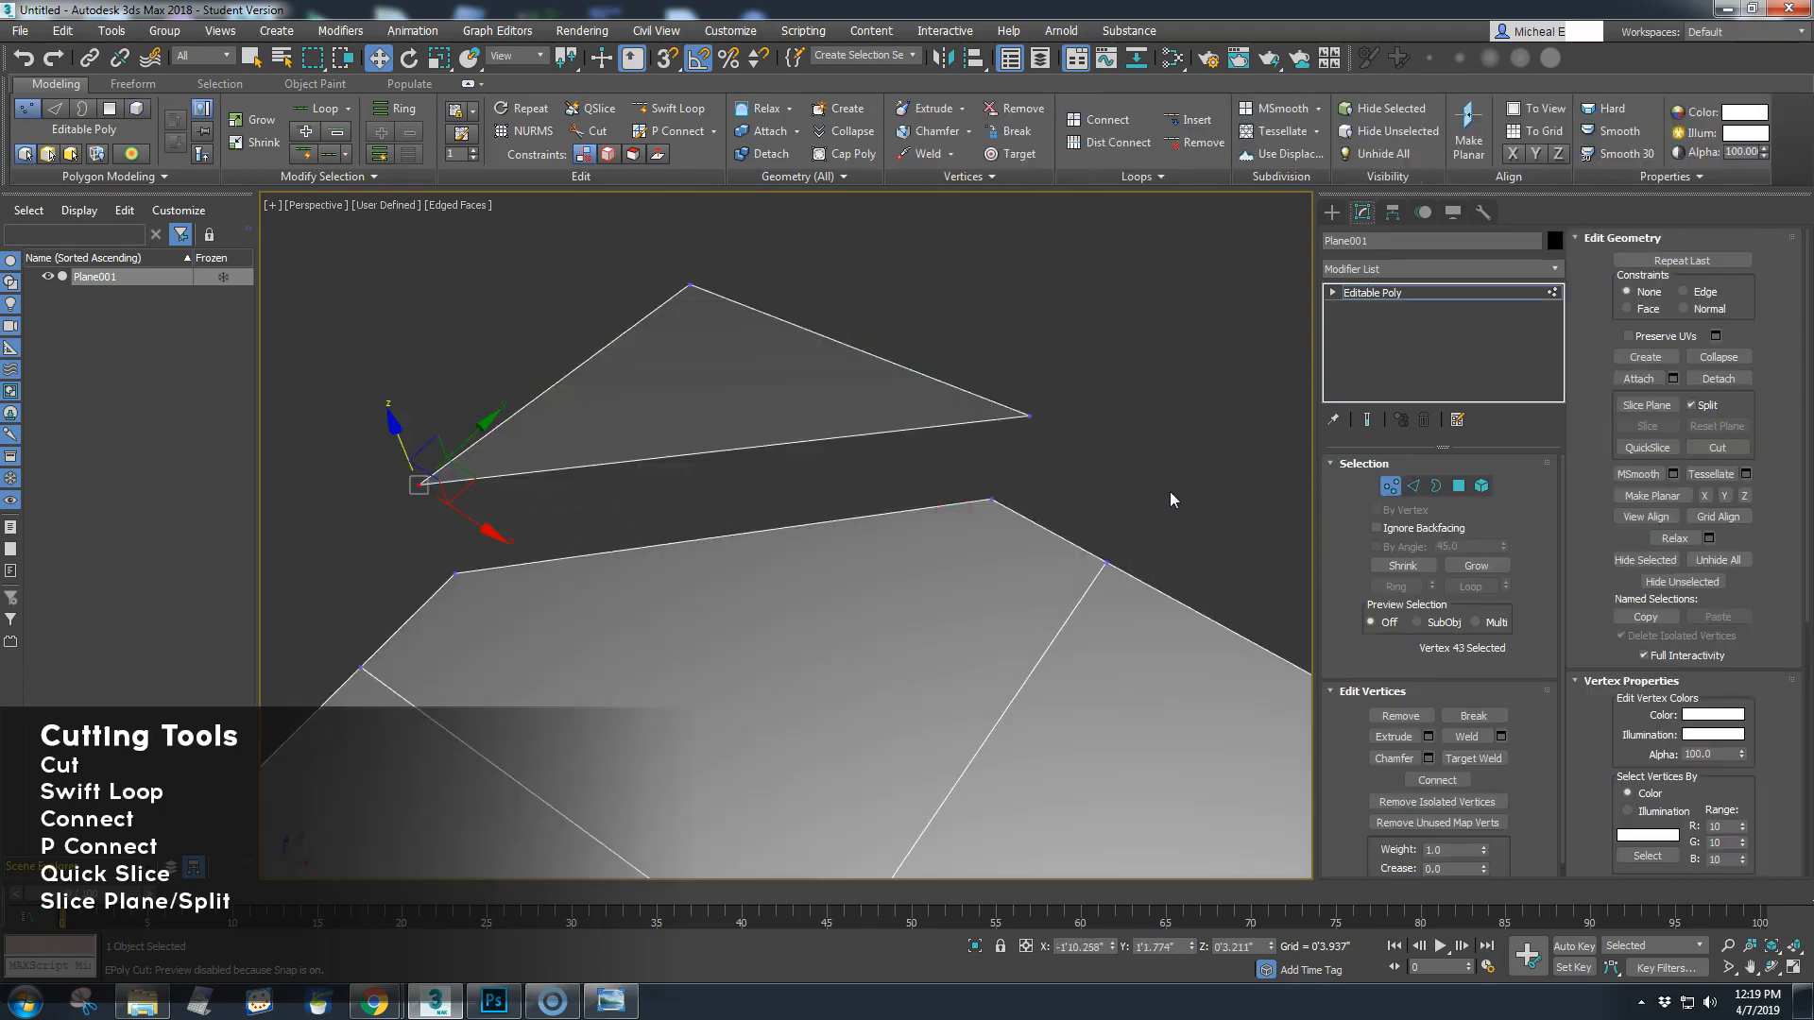
left_click(1473, 759)
left_click(1028, 416)
left_click(997, 502)
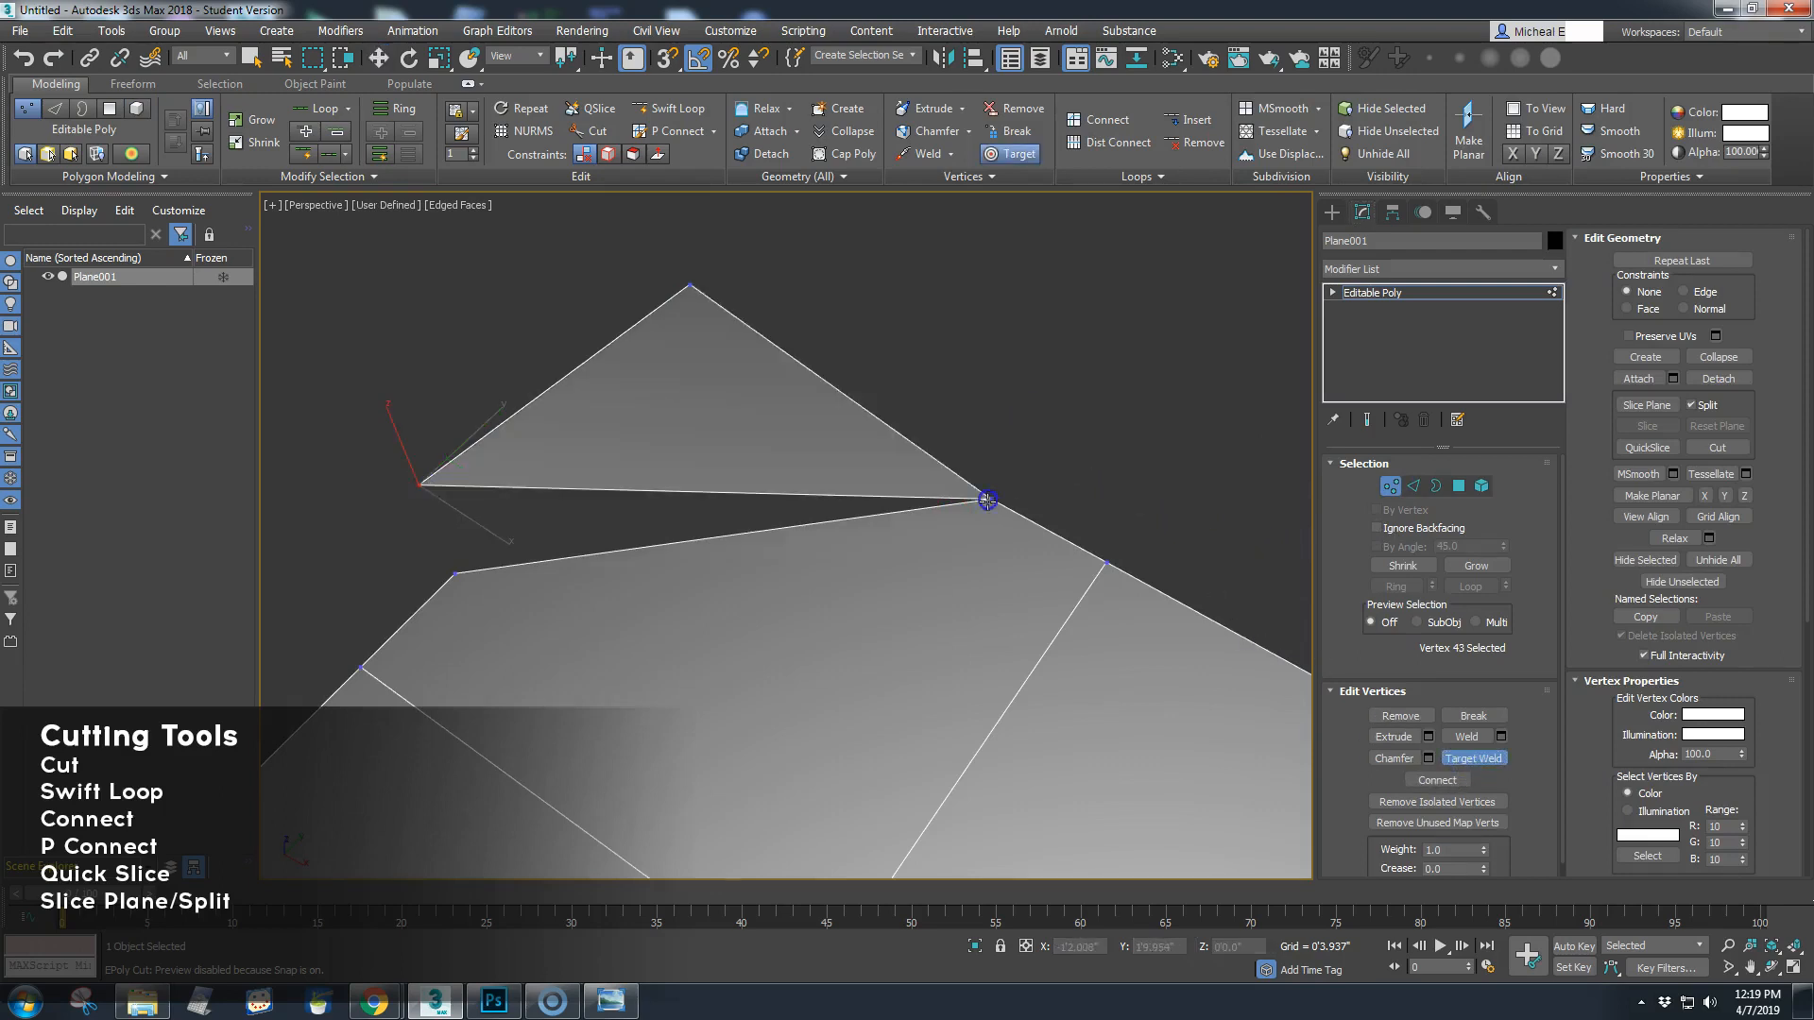
right_click(1221, 603)
key("ctrl+z")
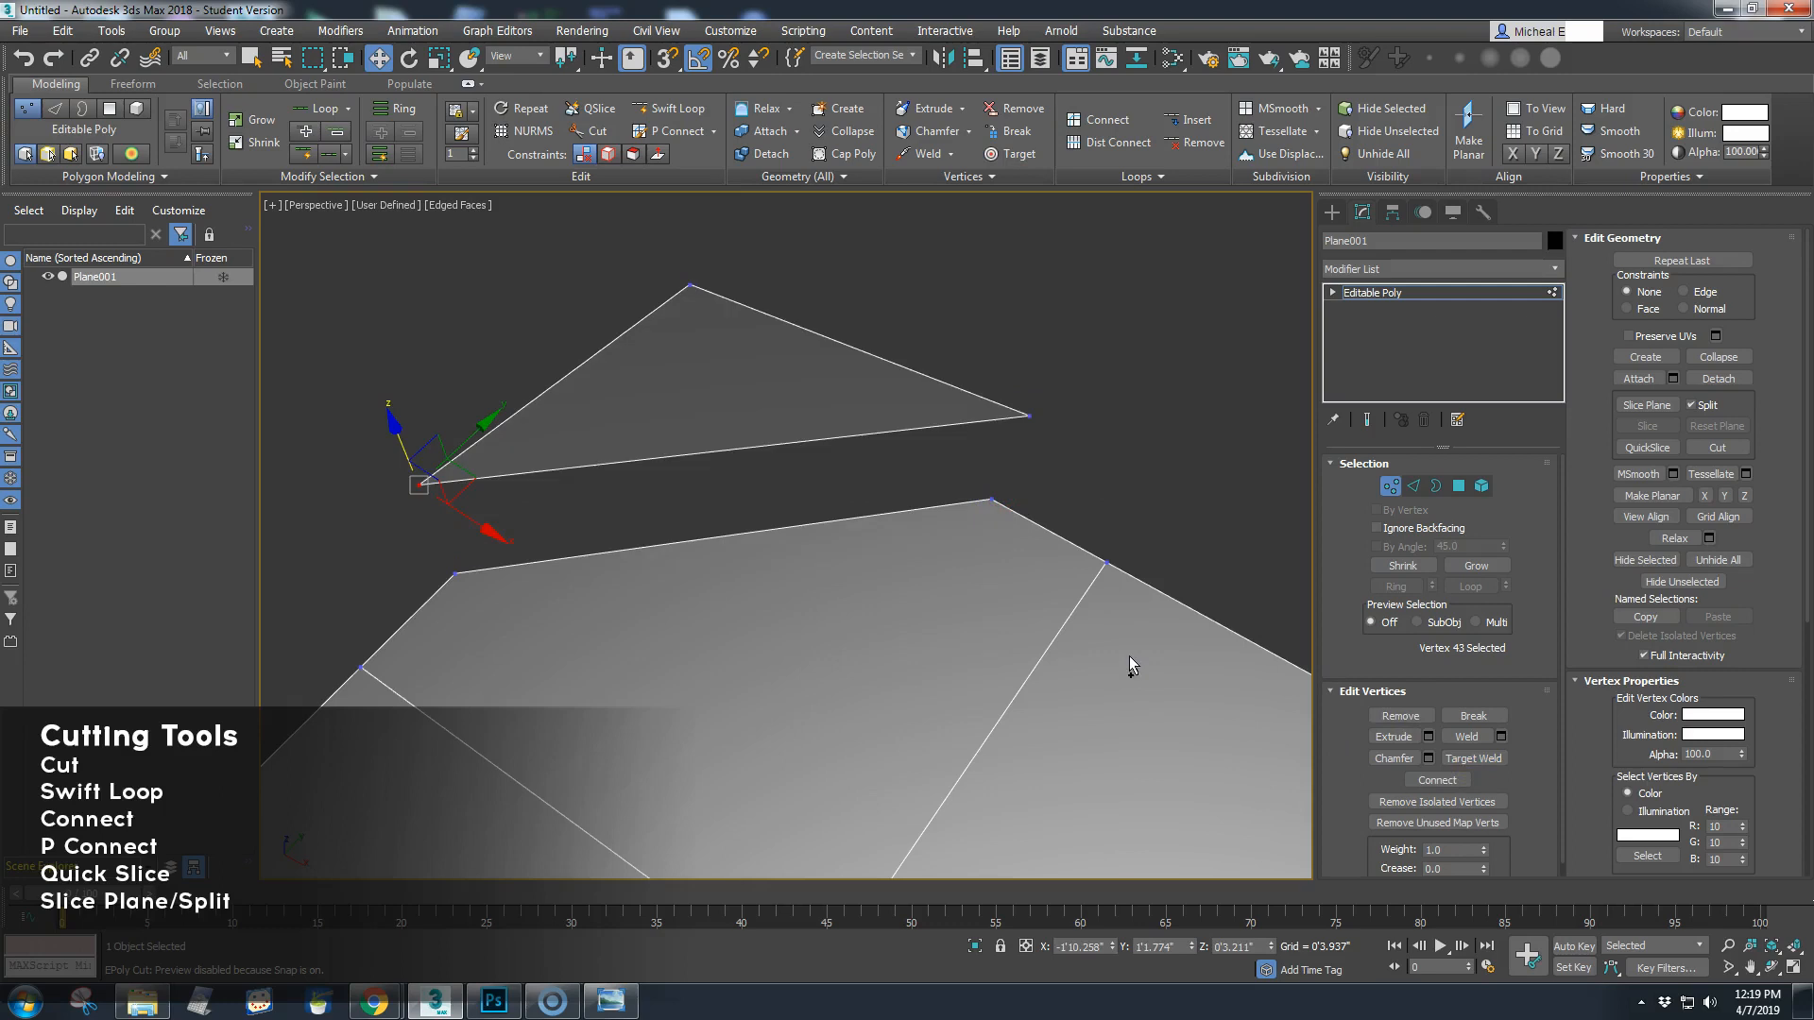
At edge level, try to bridge the gap between the triangle and the plane with the current edge selection, and clear the selection
left_click(1414, 486)
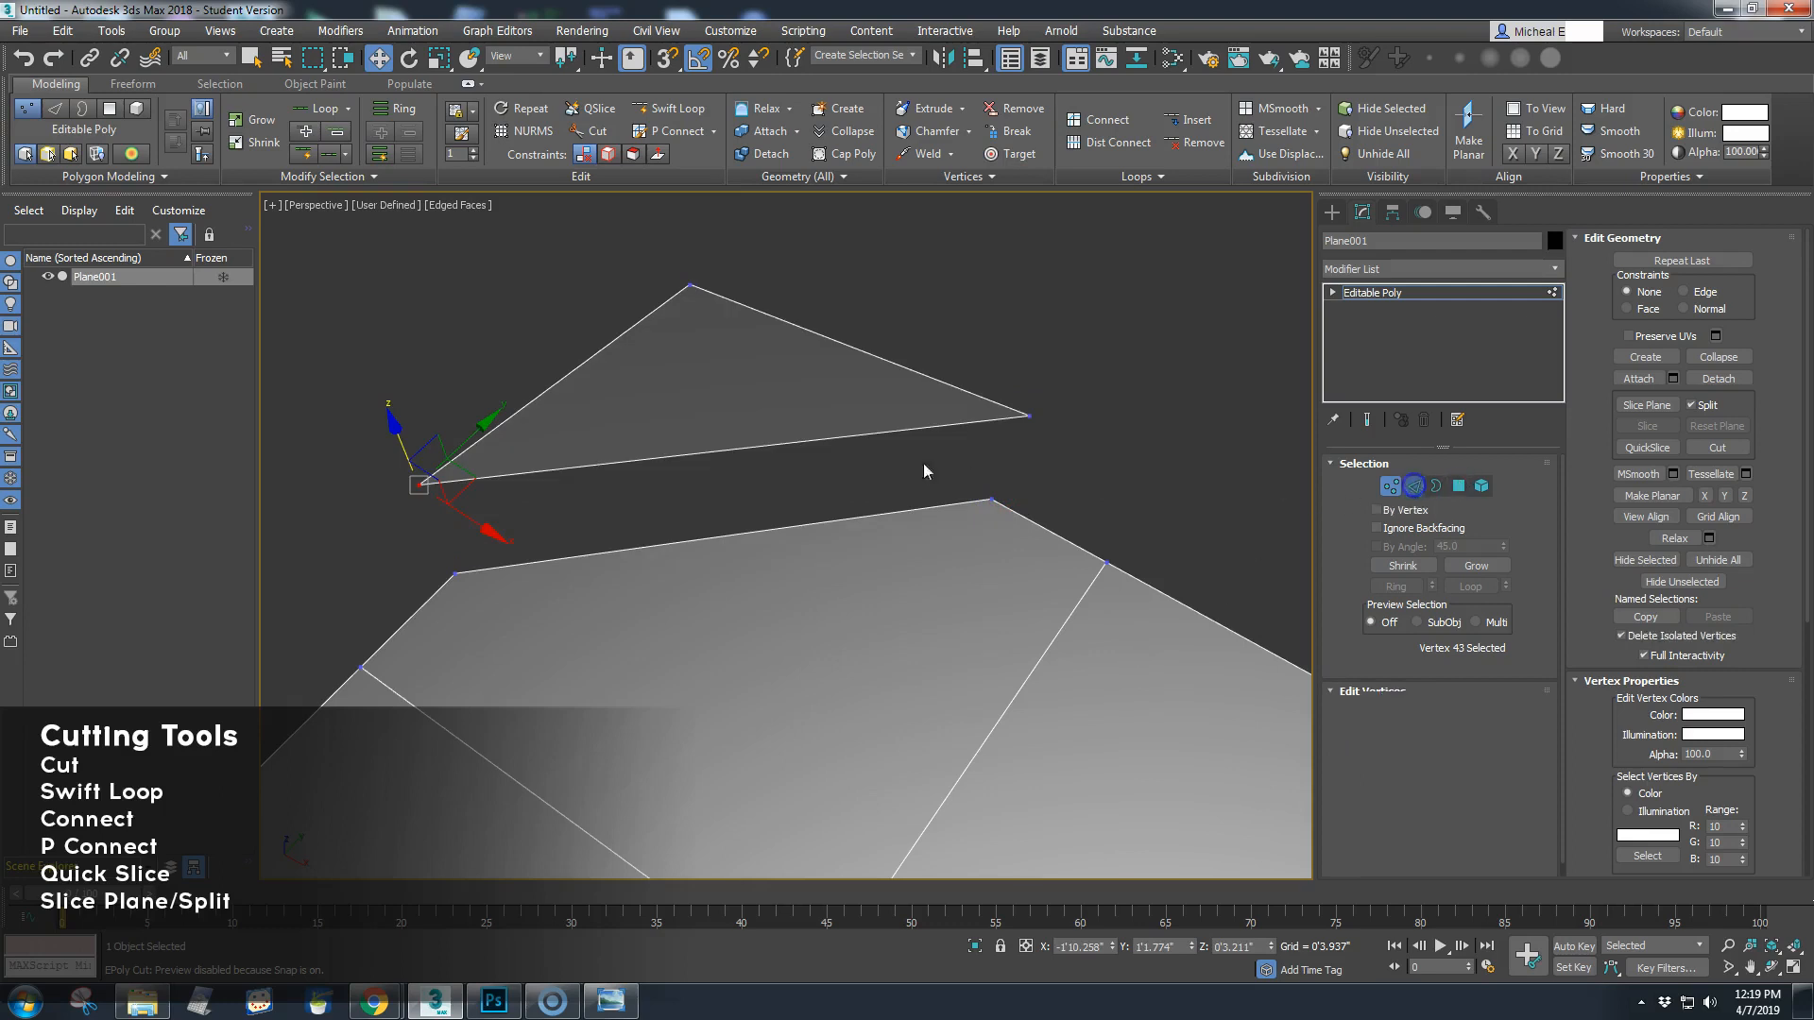
left_click(815, 519, "ctrl")
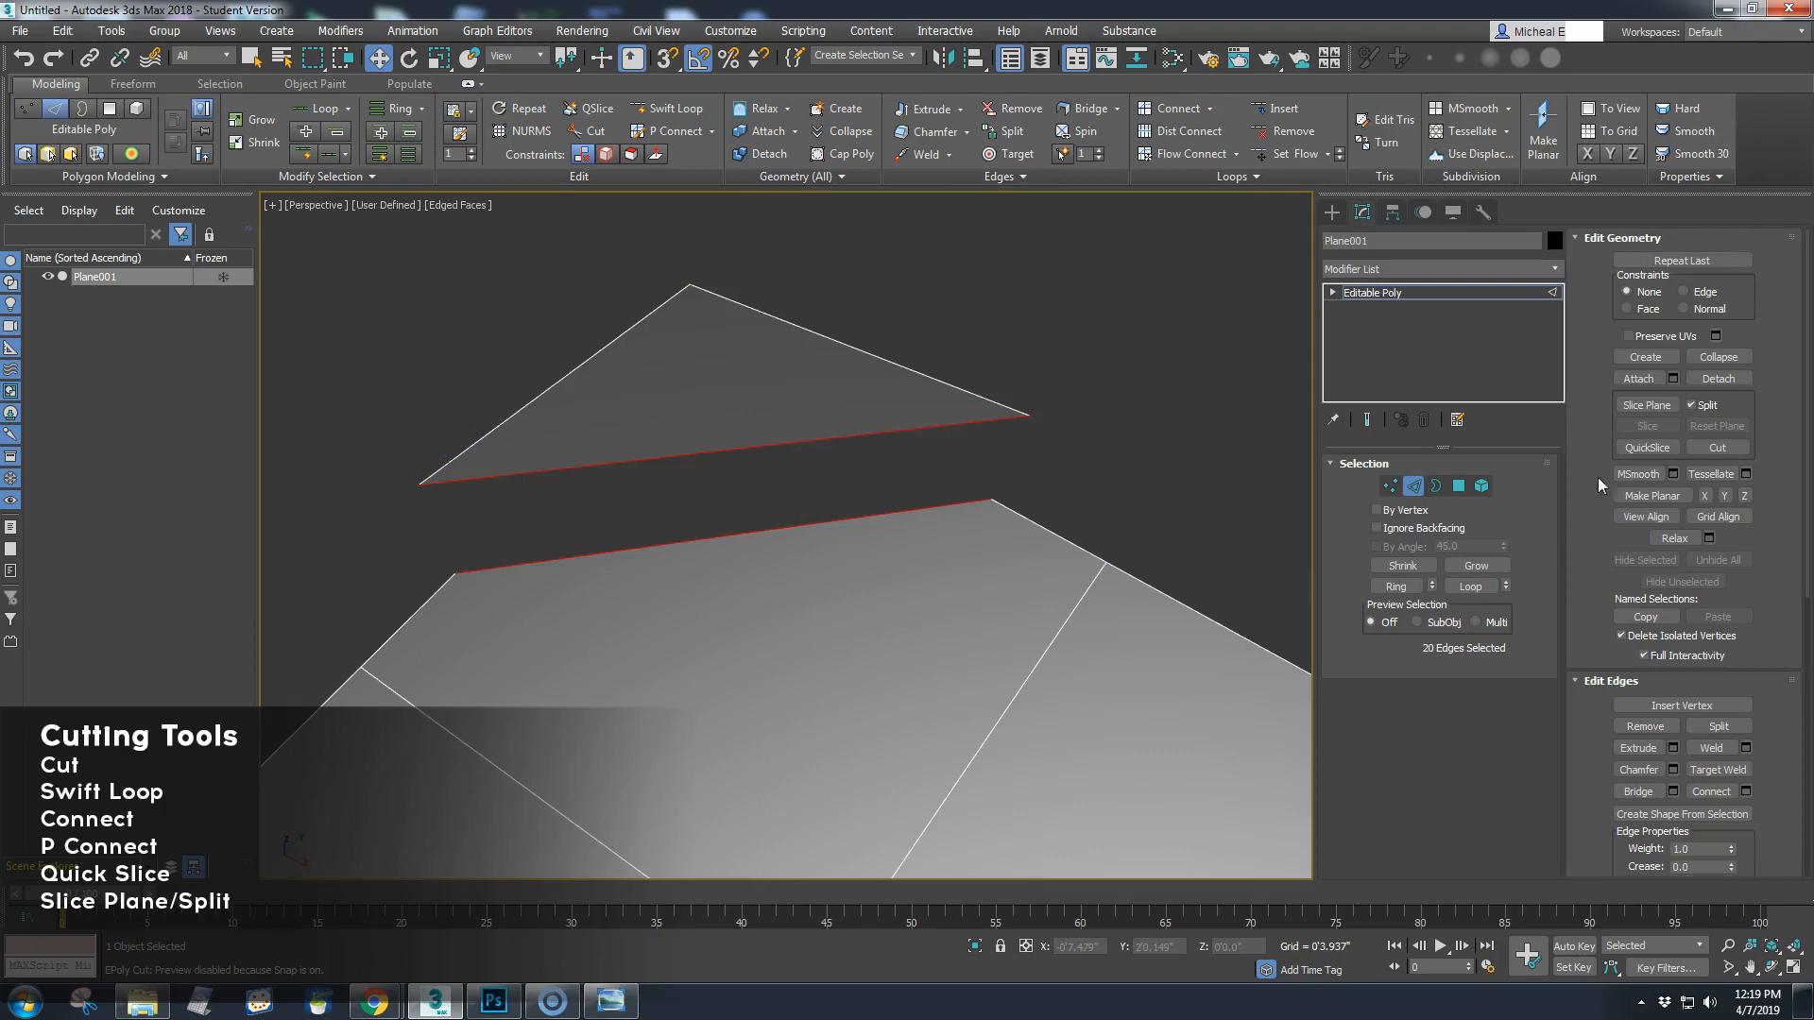
left_click(1638, 792)
scroll(846, 574, "down", 2)
middle_click_drag(832, 616, 1046, 395, "alt")
left_click(1049, 363)
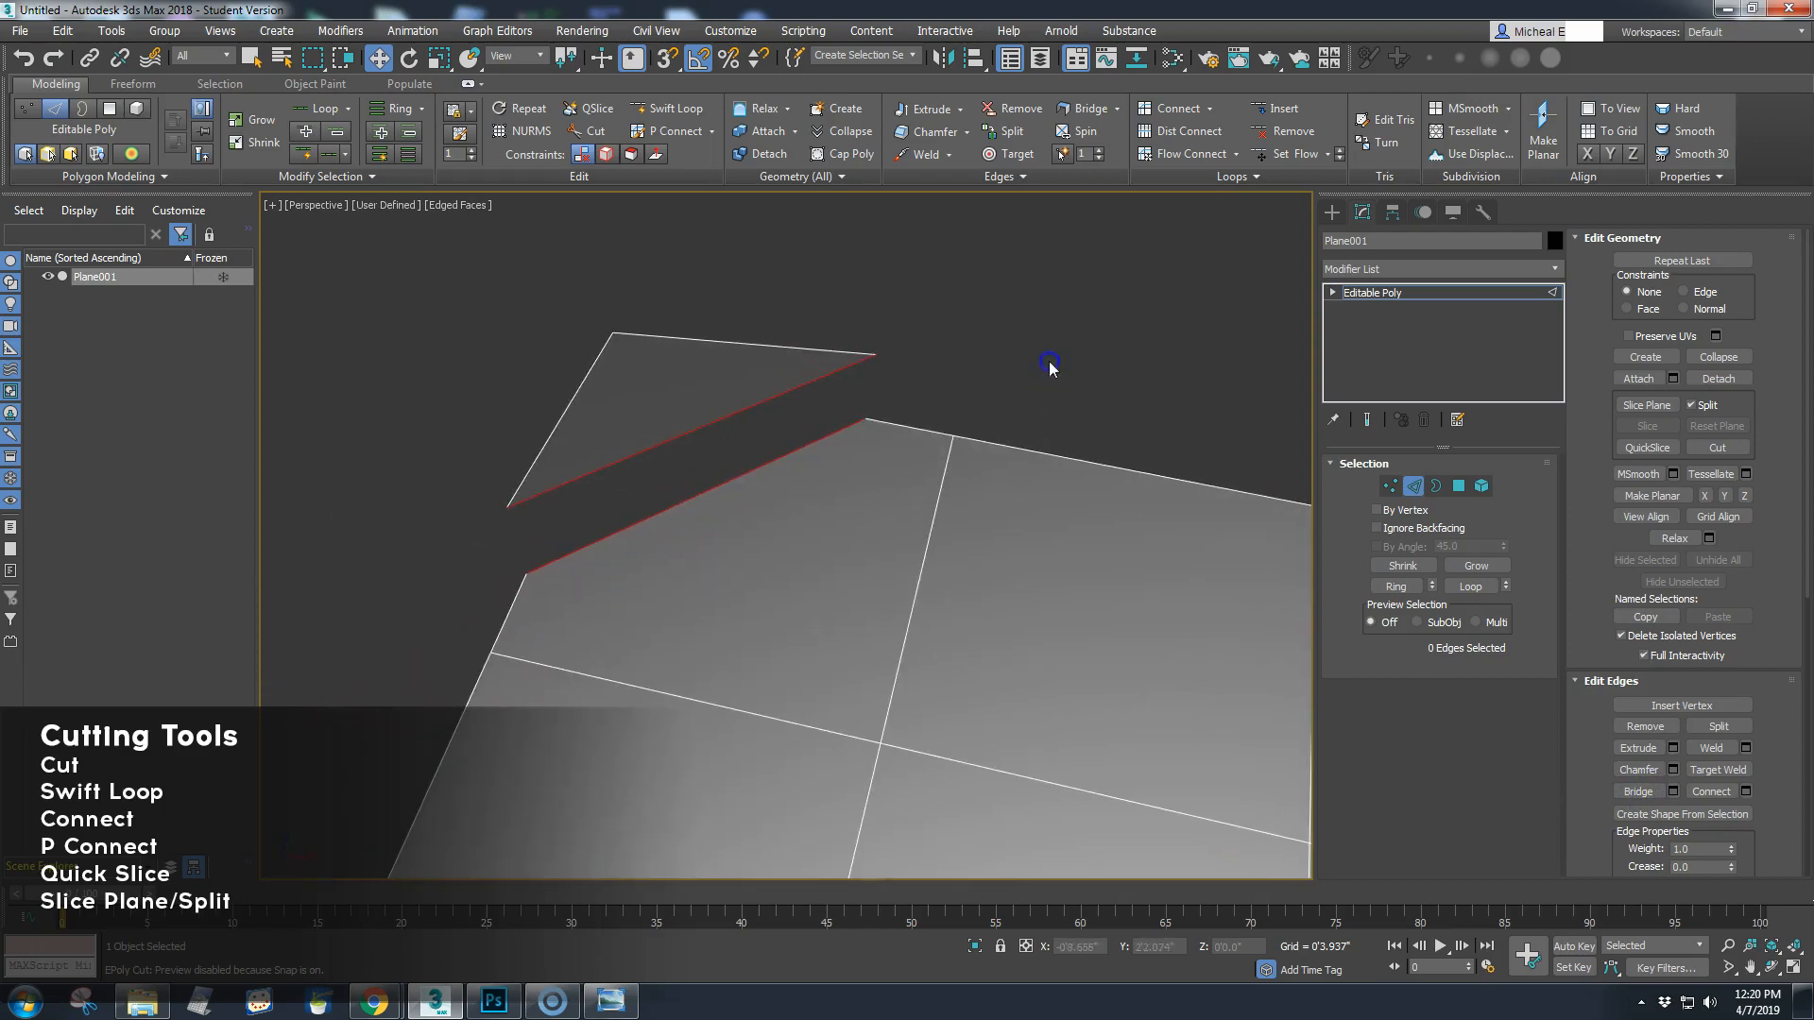
Bridge the triangle's split edge to the plane's facing cut edge, undo the bridge, and clear the edge selection
left_click(759, 406)
left_click(756, 468, "ctrl")
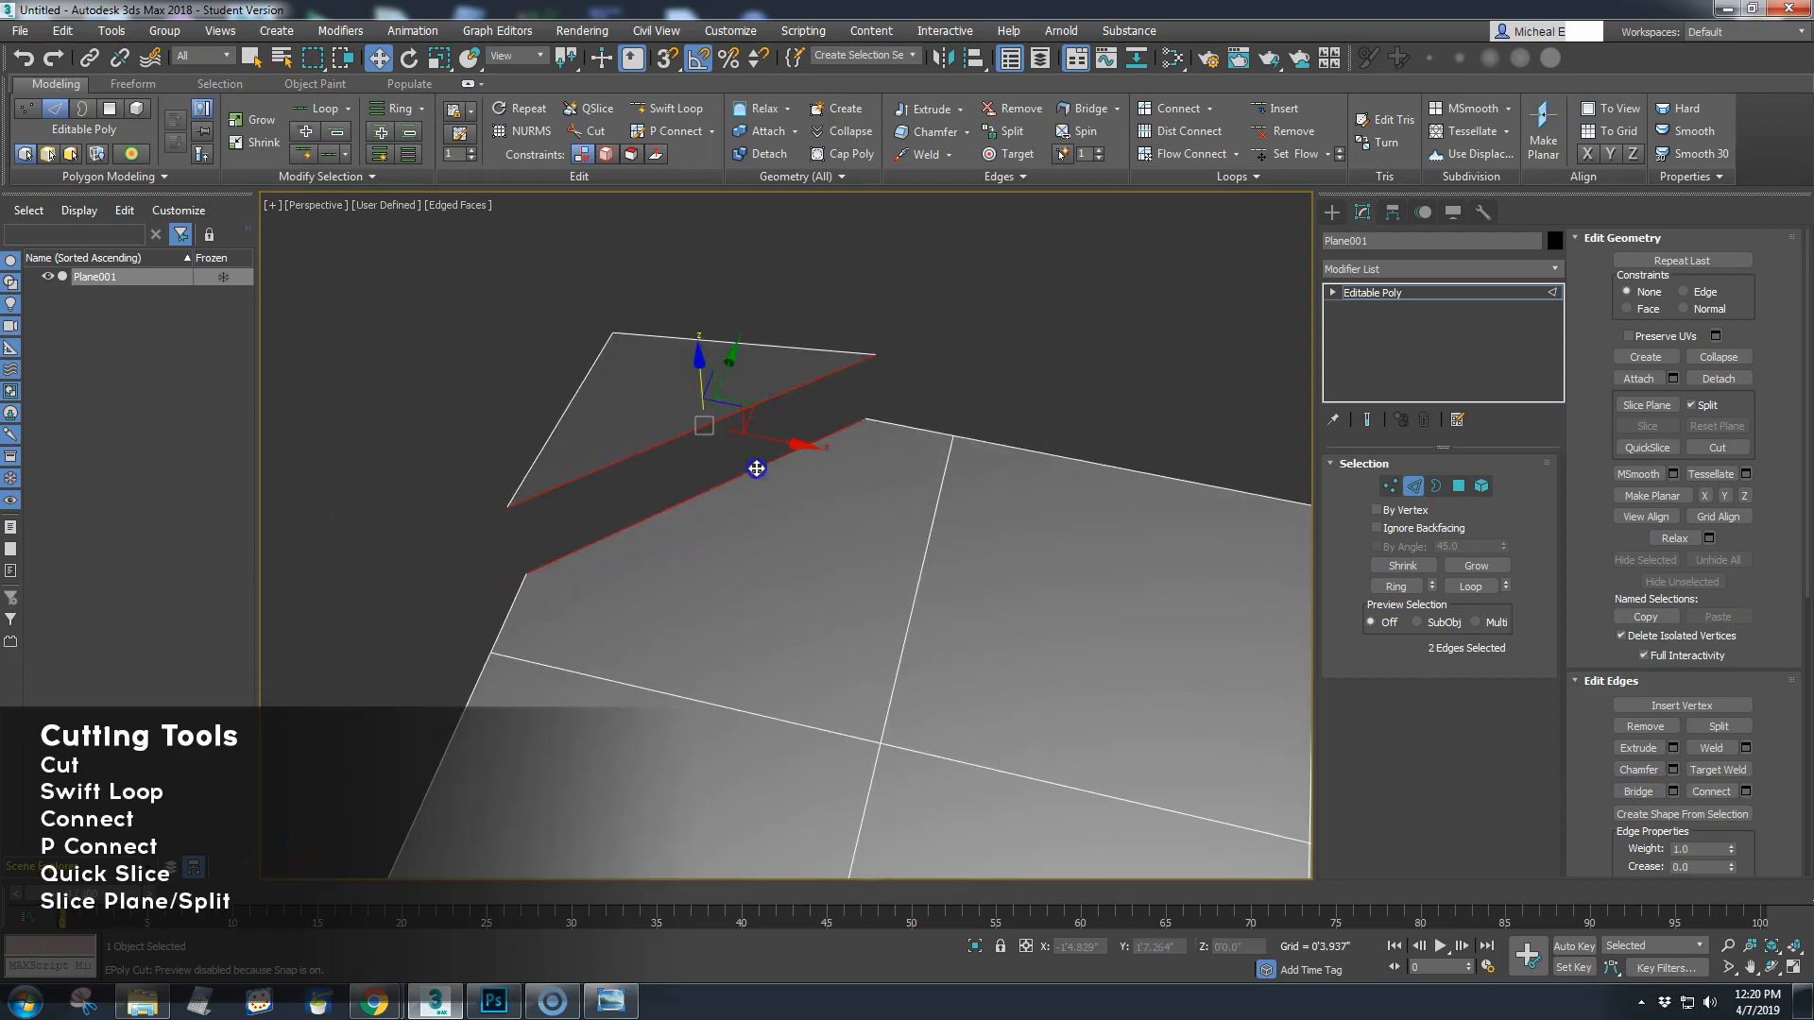
left_click(1637, 794)
middle_click_drag(894, 569, 857, 542, "alt")
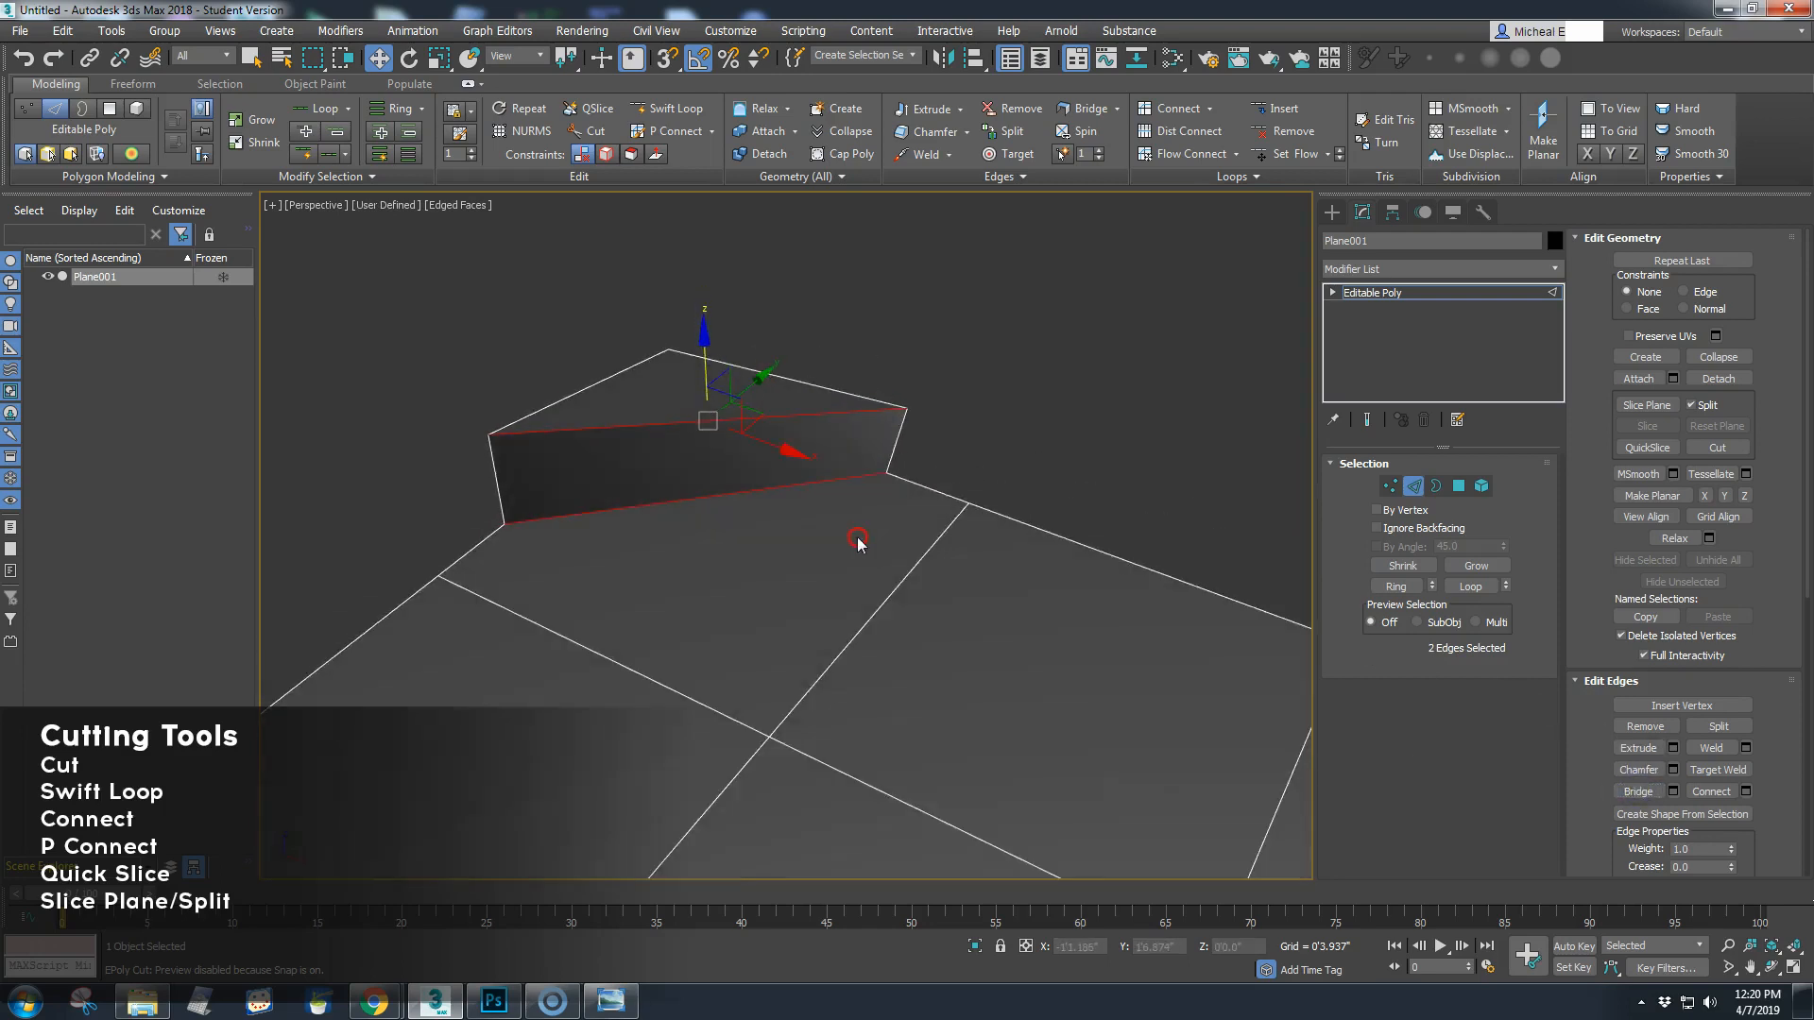
key("ctrl+z")
left_click(1117, 401)
scroll(927, 494, "down", 6)
middle_click_drag(831, 498, 790, 507)
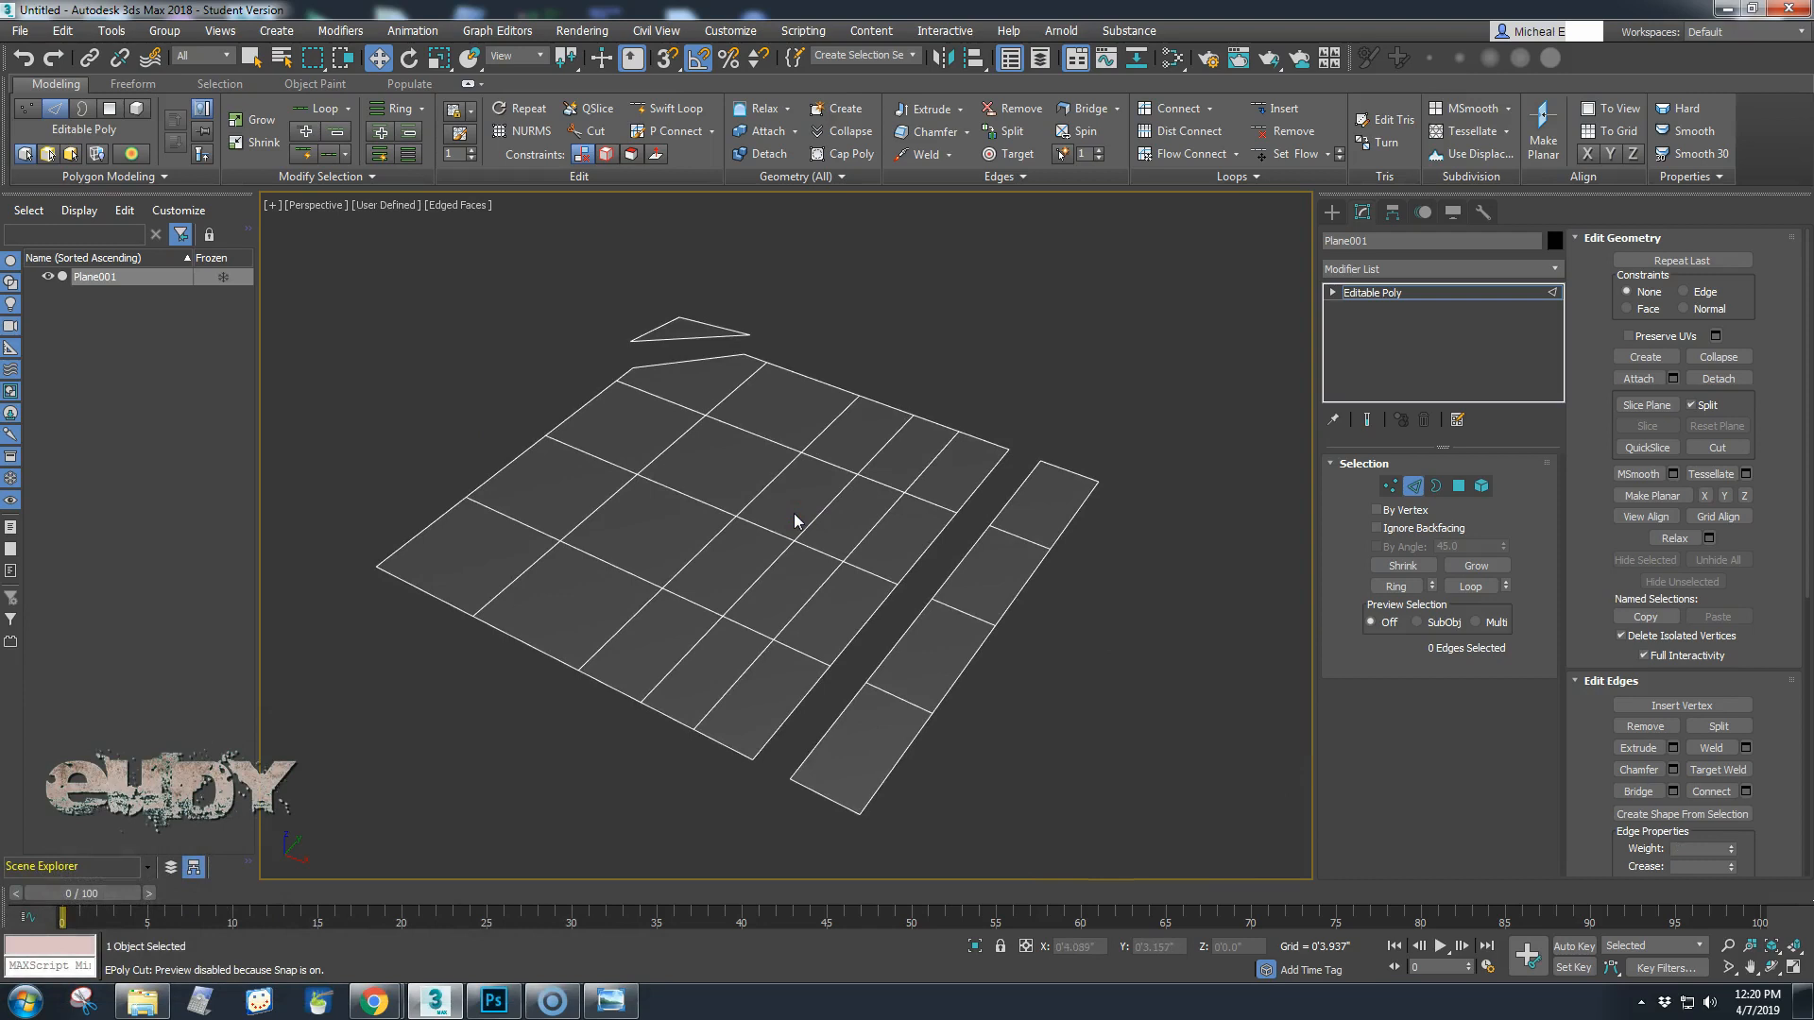